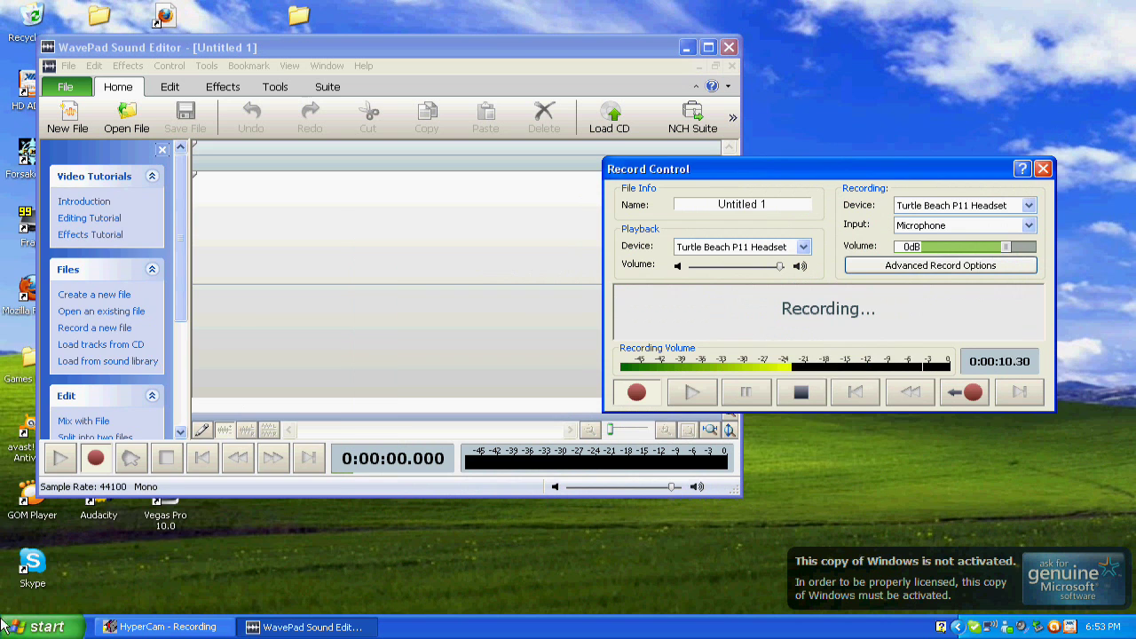
pyautogui.click(34, 626)
pyautogui.click(105, 264)
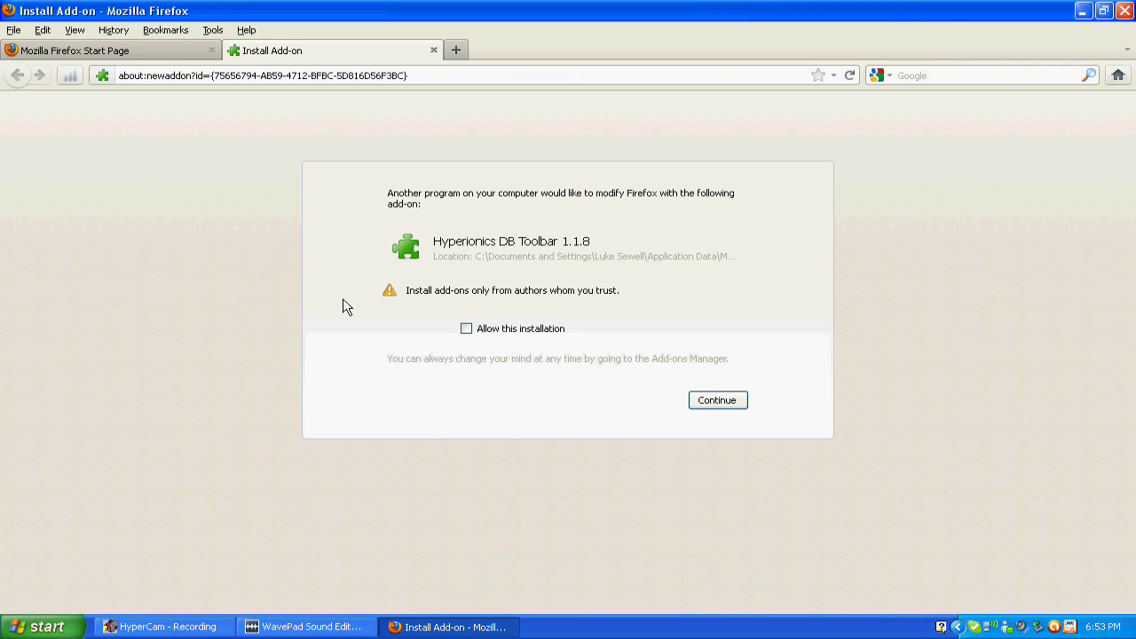
pyautogui.click(434, 51)
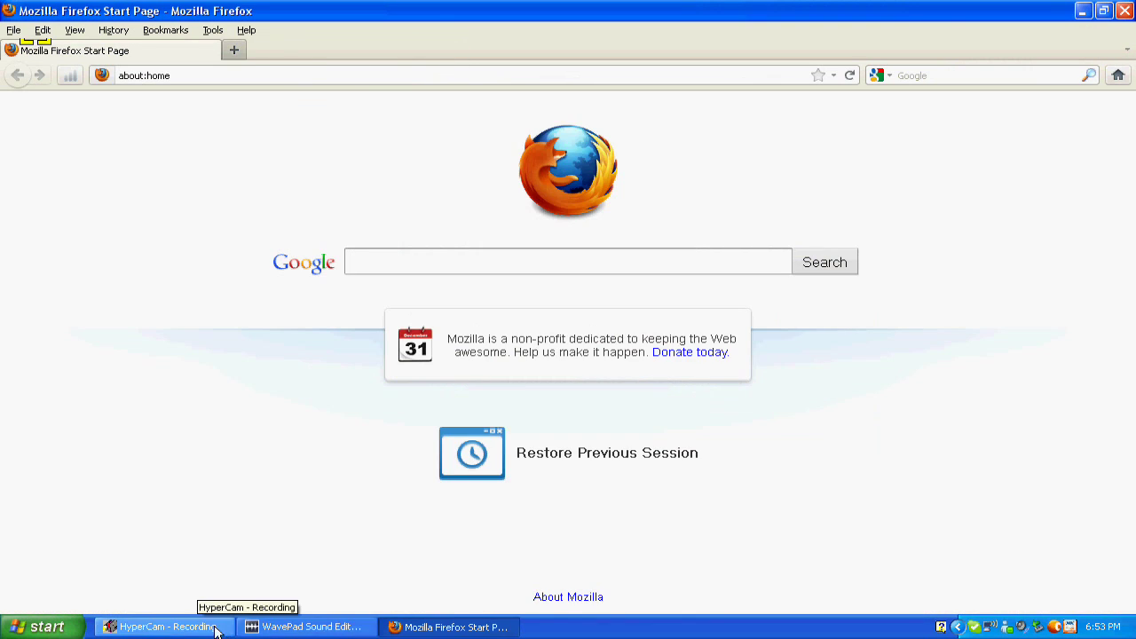
pyautogui.click(320, 627)
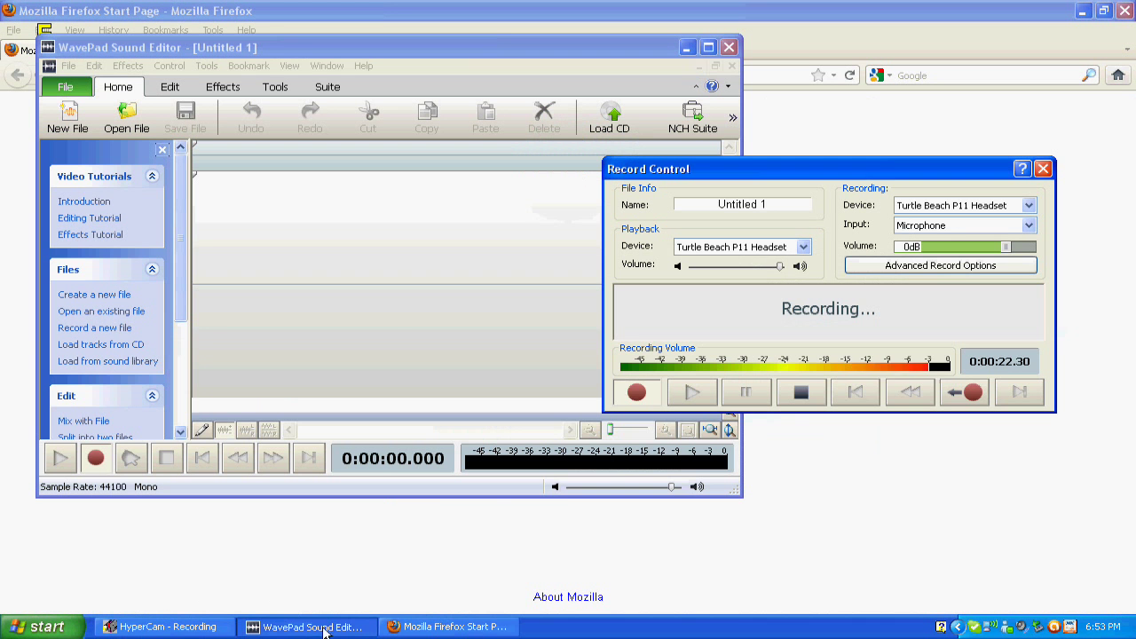
pyautogui.click(406, 627)
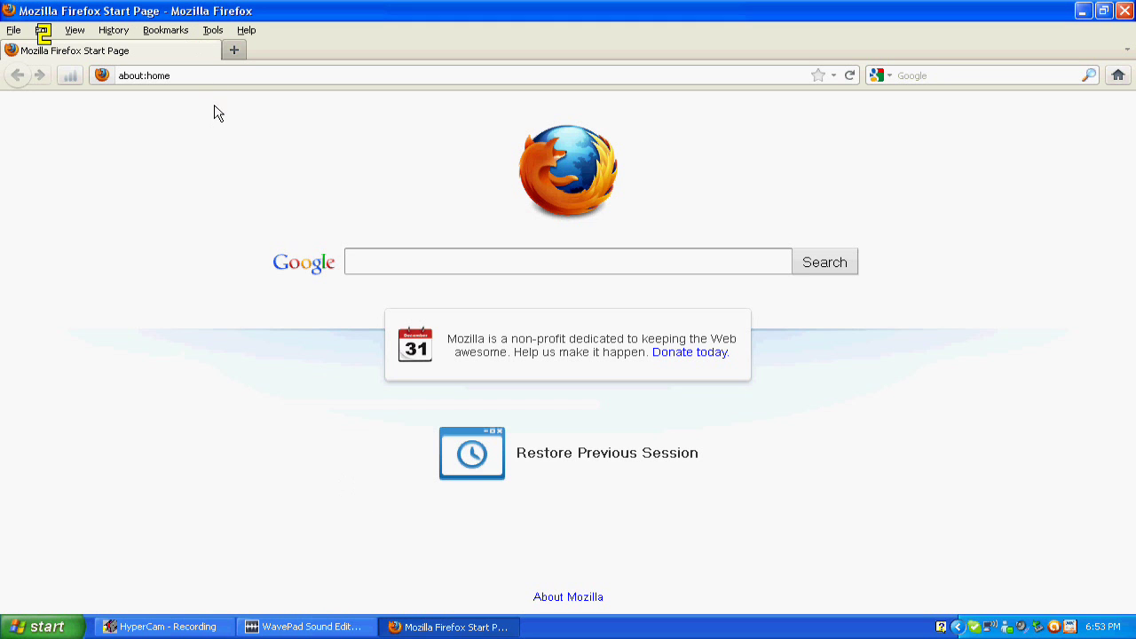
pyautogui.click(1125, 11)
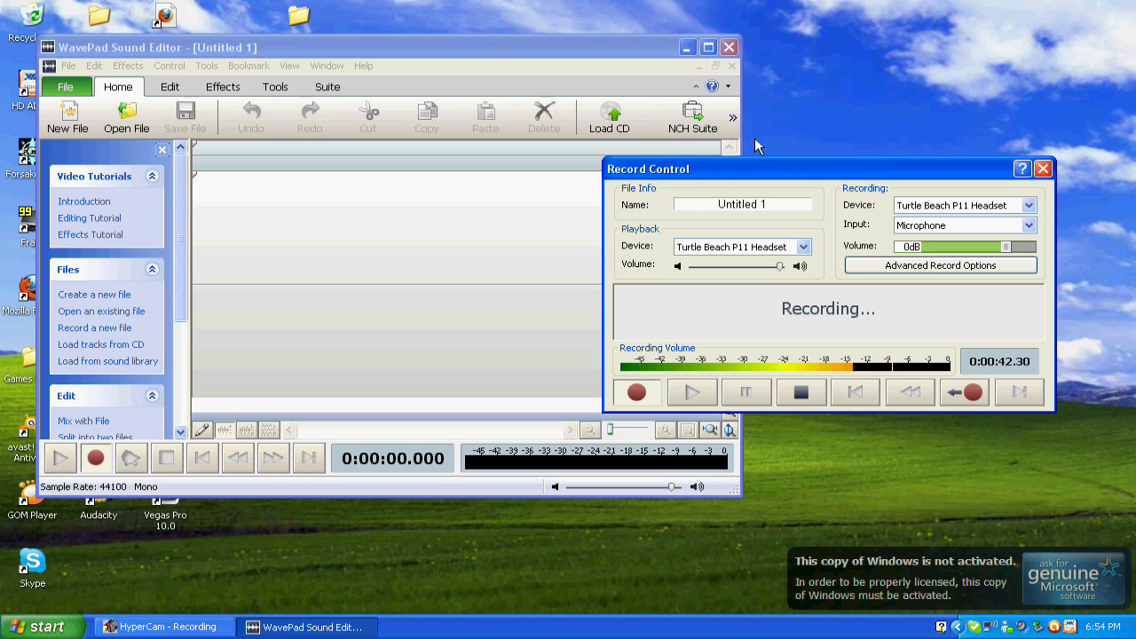
# Move the Play Ace of Spades shortcut to a clear area of the desktop and open its website in Firefox.
pyautogui.click(191, 20)
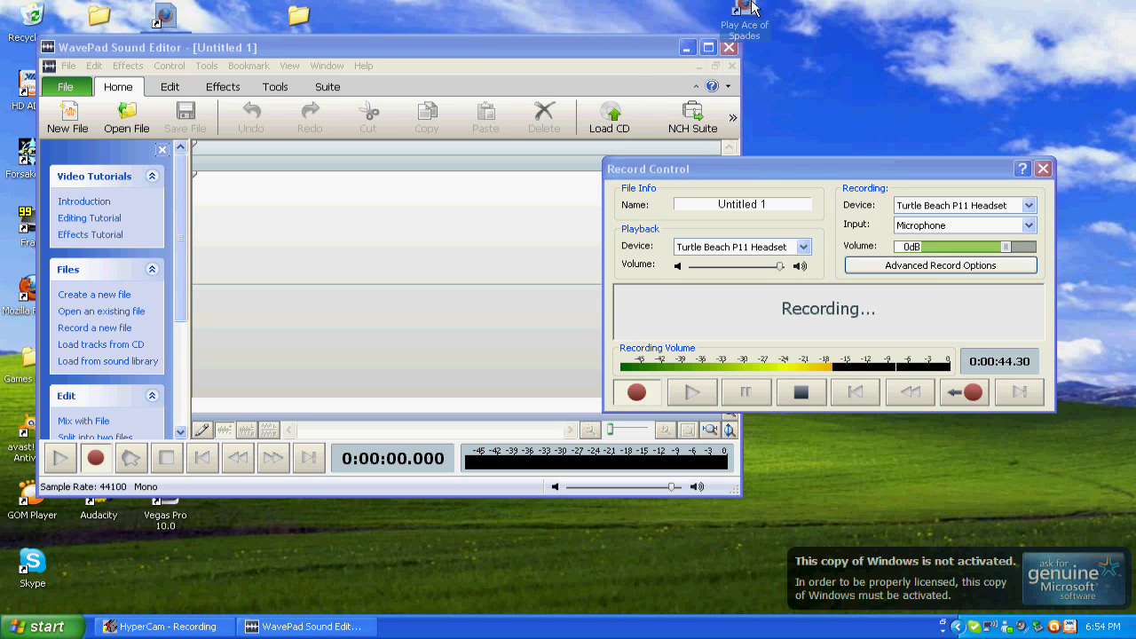
pyautogui.click(885, 34)
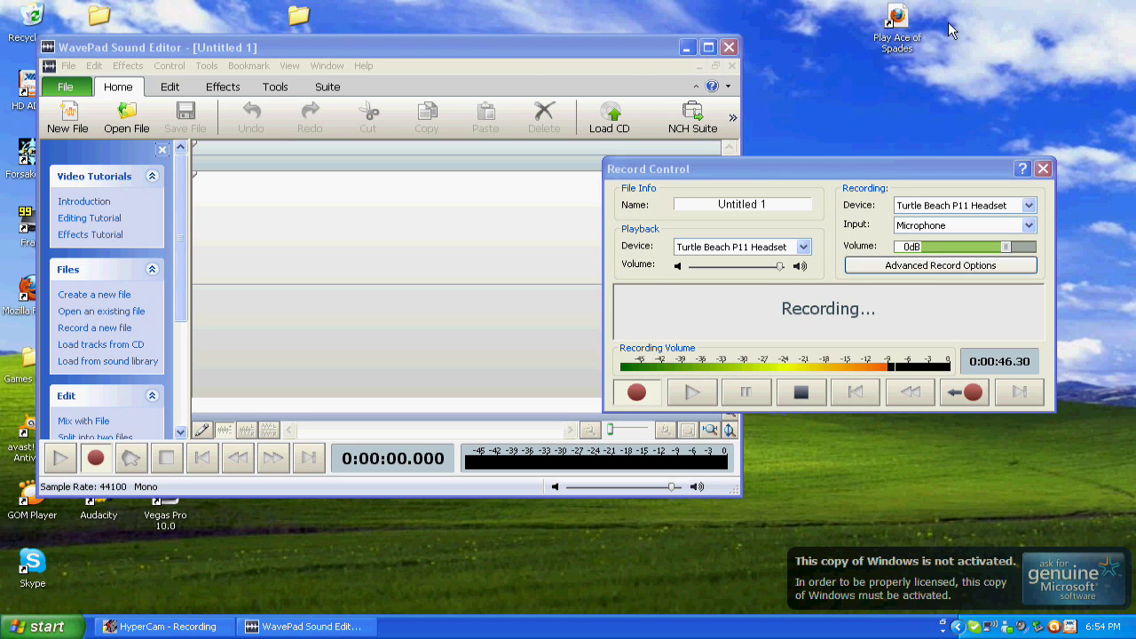
pyautogui.doubleClick(910, 36)
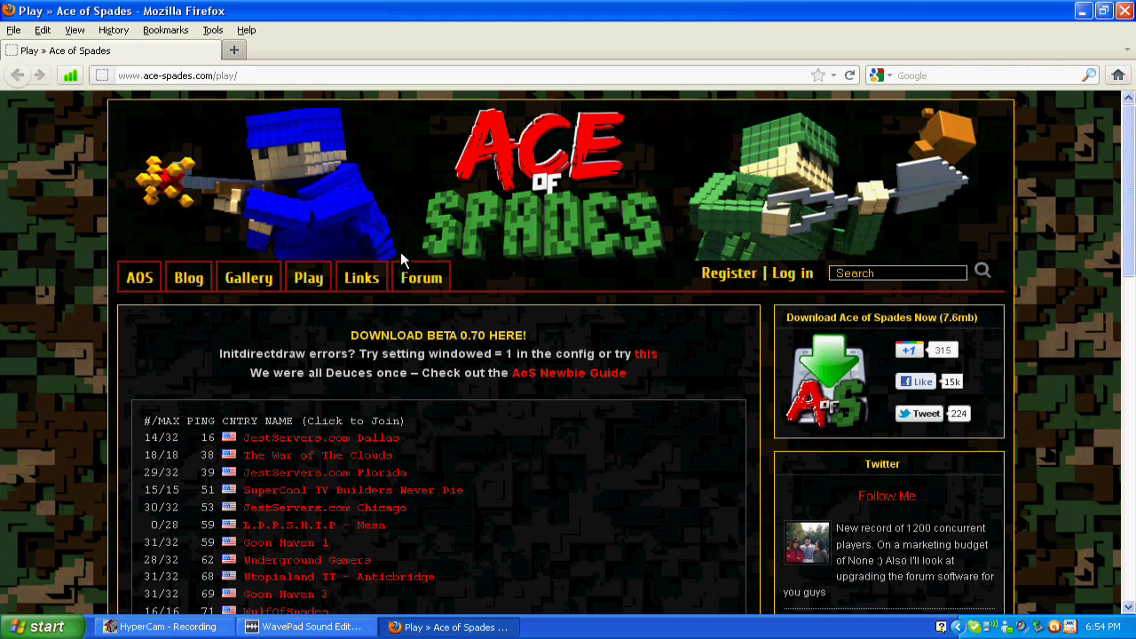
# Go to the Ace of Spades forum and open its Modding & Tools section.
pyautogui.click(414, 276)
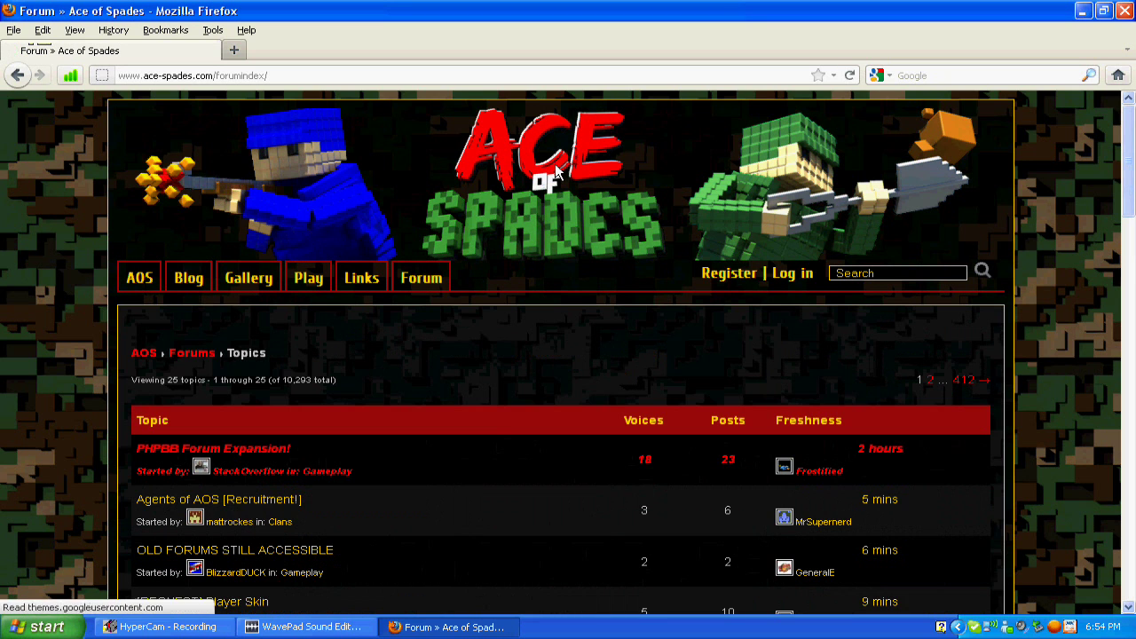
pyautogui.scroll(-20, 92, 438)
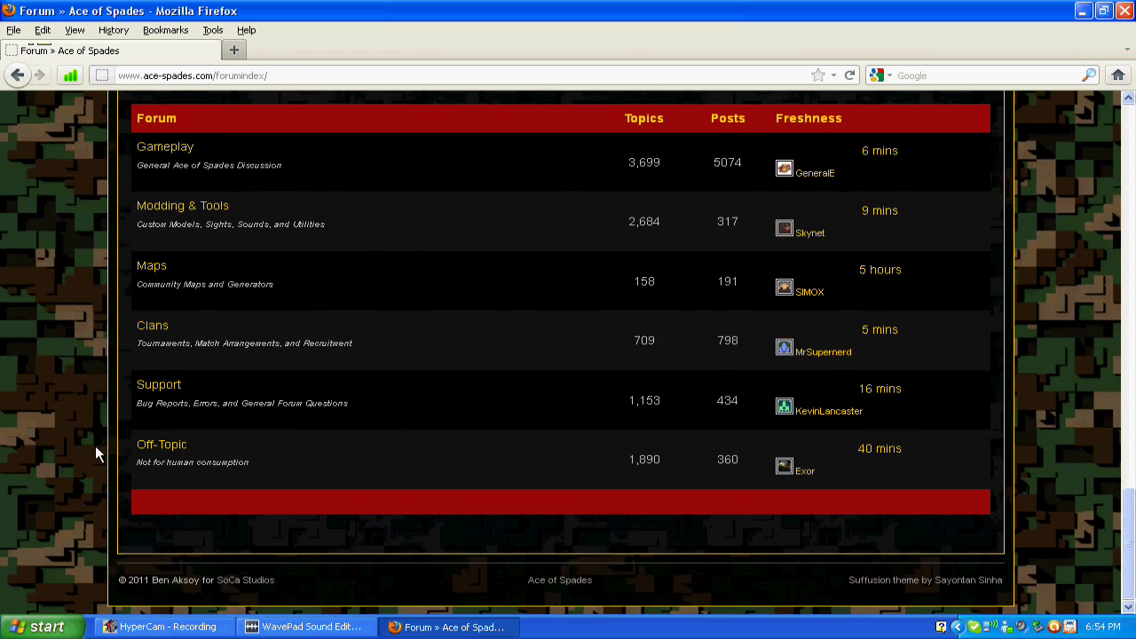
pyautogui.scroll(4, 85, 426)
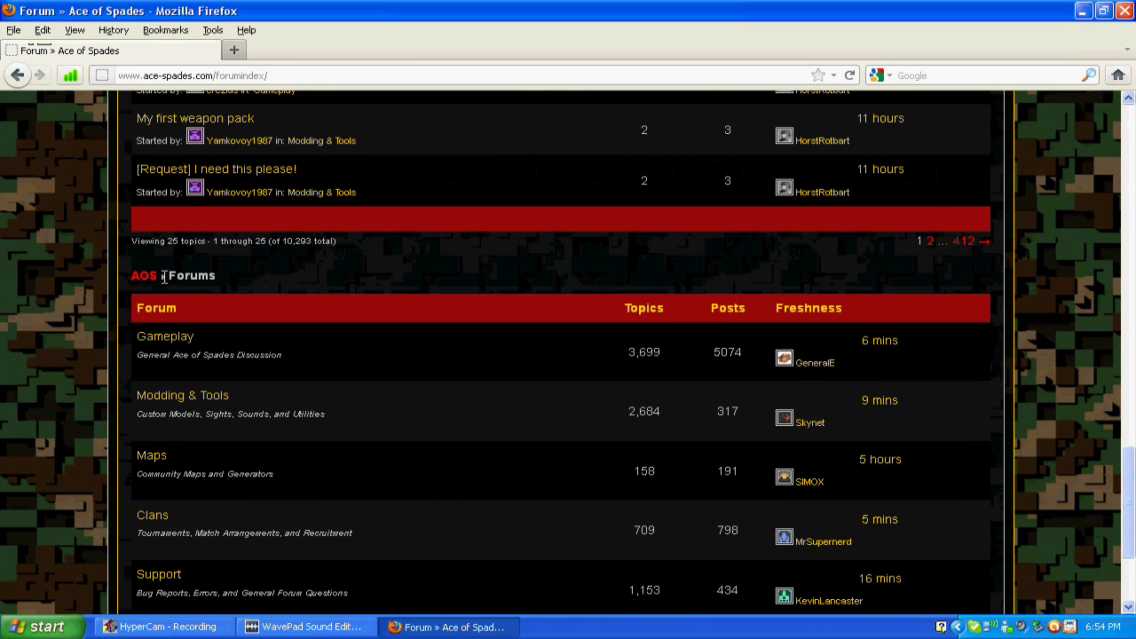
pyautogui.scroll(-2, 172, 327)
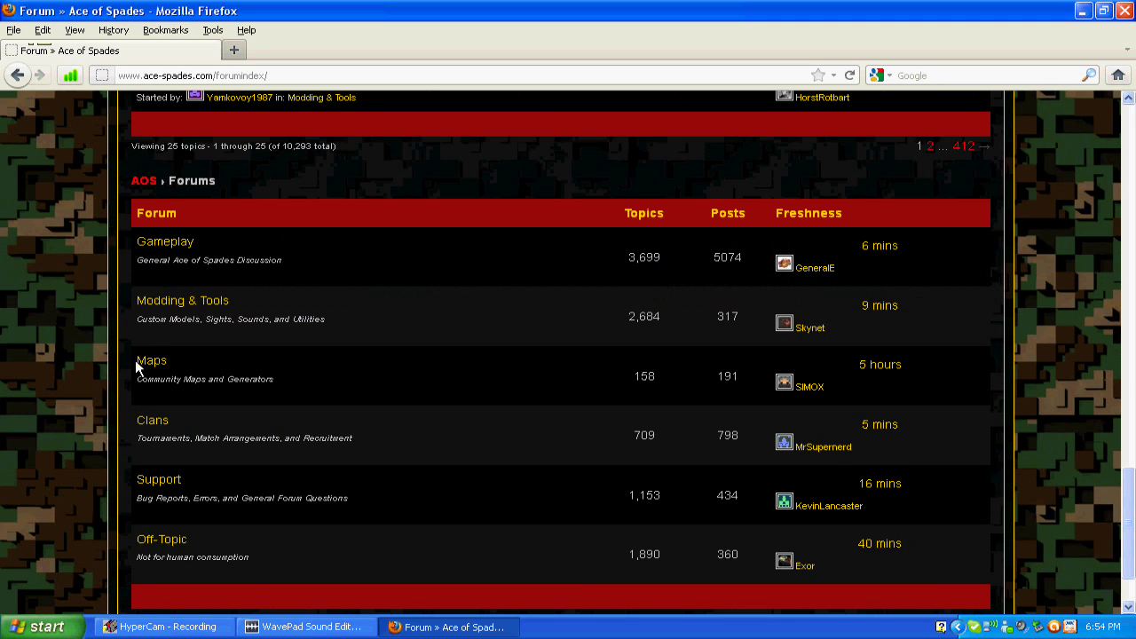
pyautogui.click(147, 305)
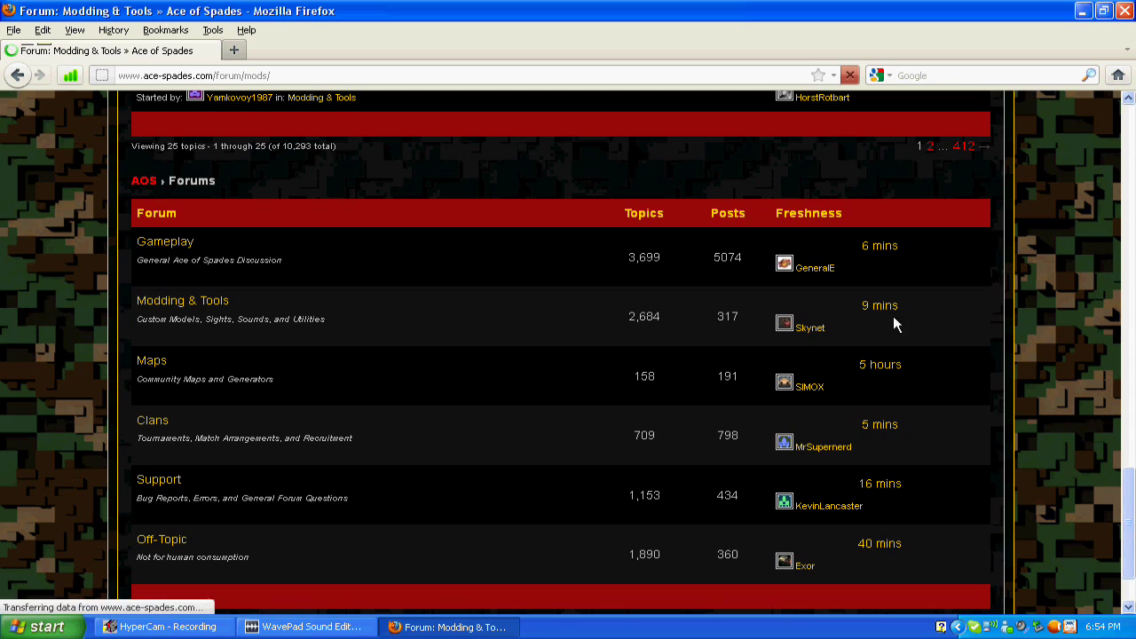
# Look through the first page of Modding & Tools topics and go on to page 2.
pyautogui.scroll(-2, 338, 438)
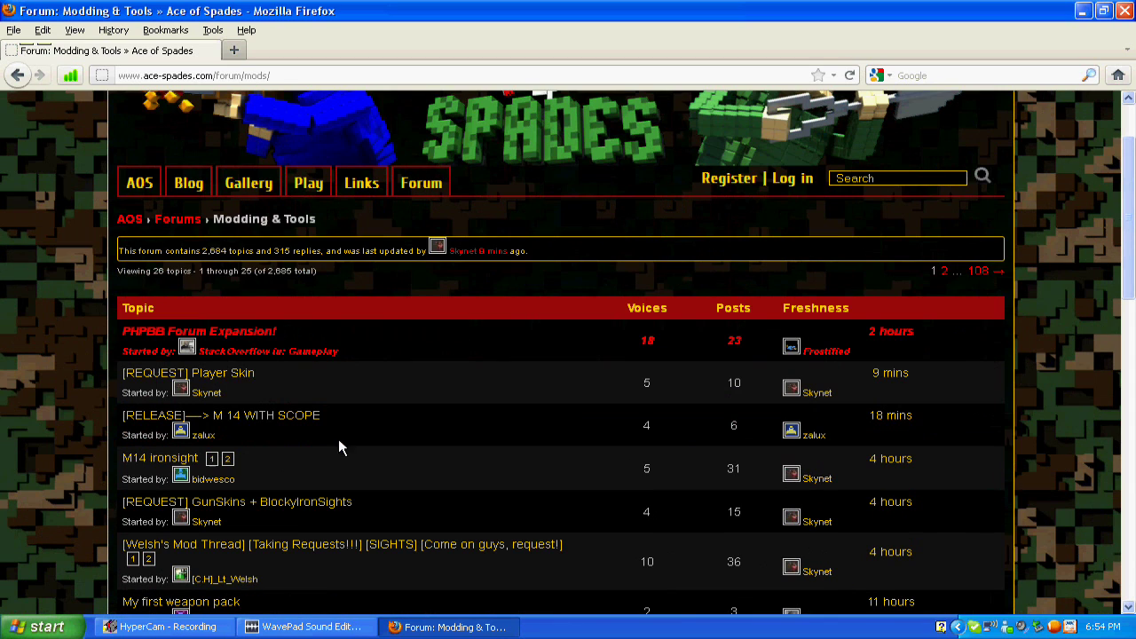
pyautogui.scroll(-2, 88, 362)
pyautogui.scroll(-14, 88, 357)
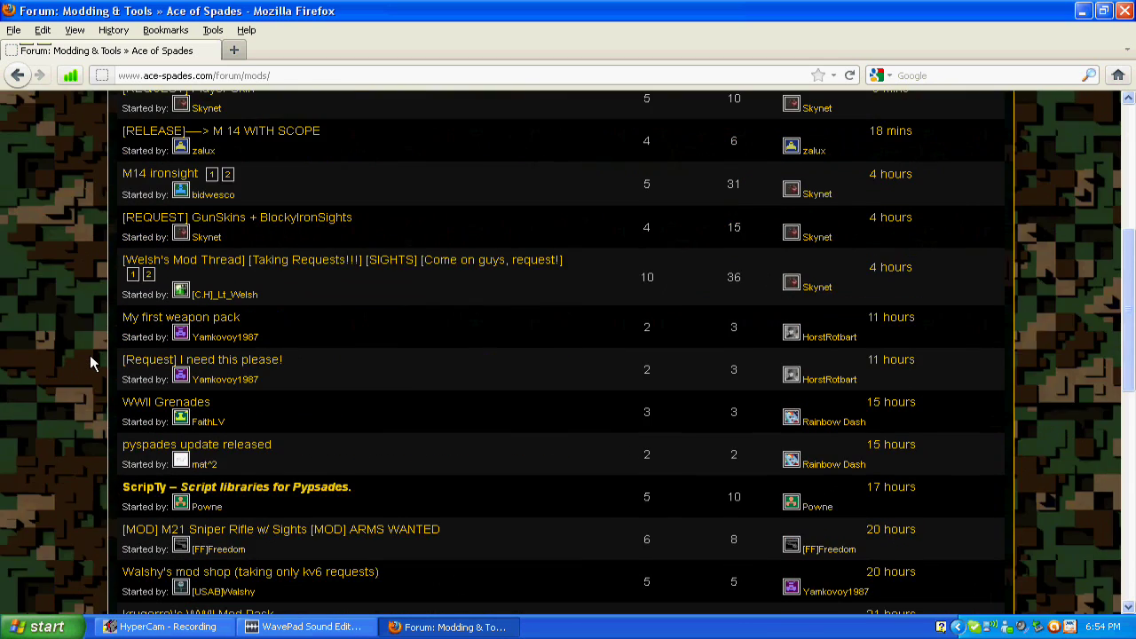
pyautogui.scroll(-4, 89, 370)
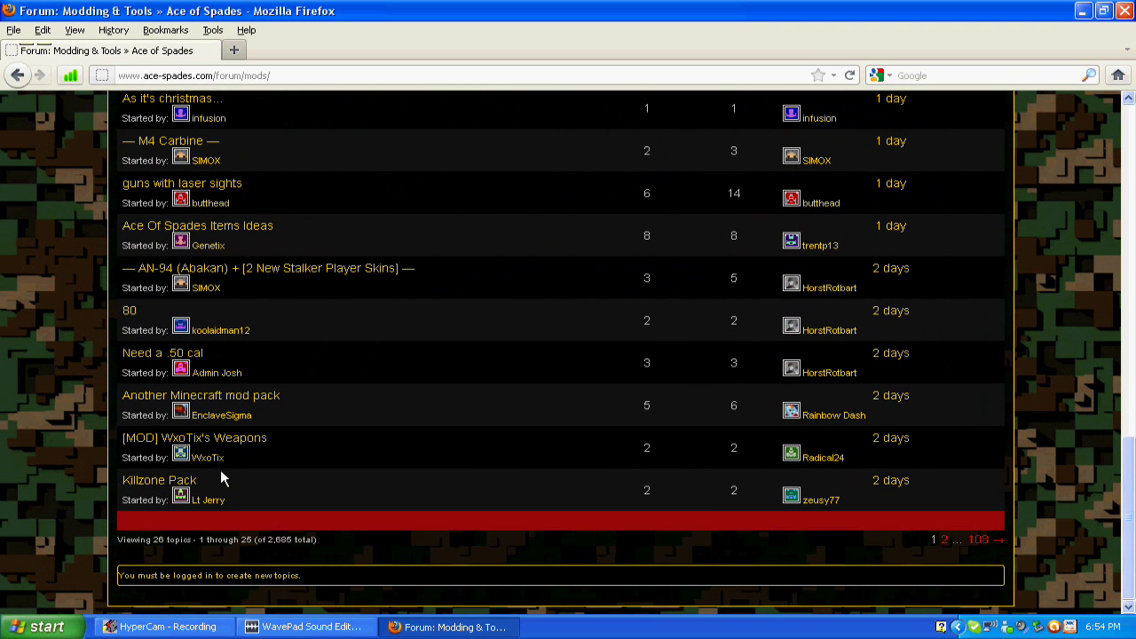
pyautogui.scroll(2, 204, 475)
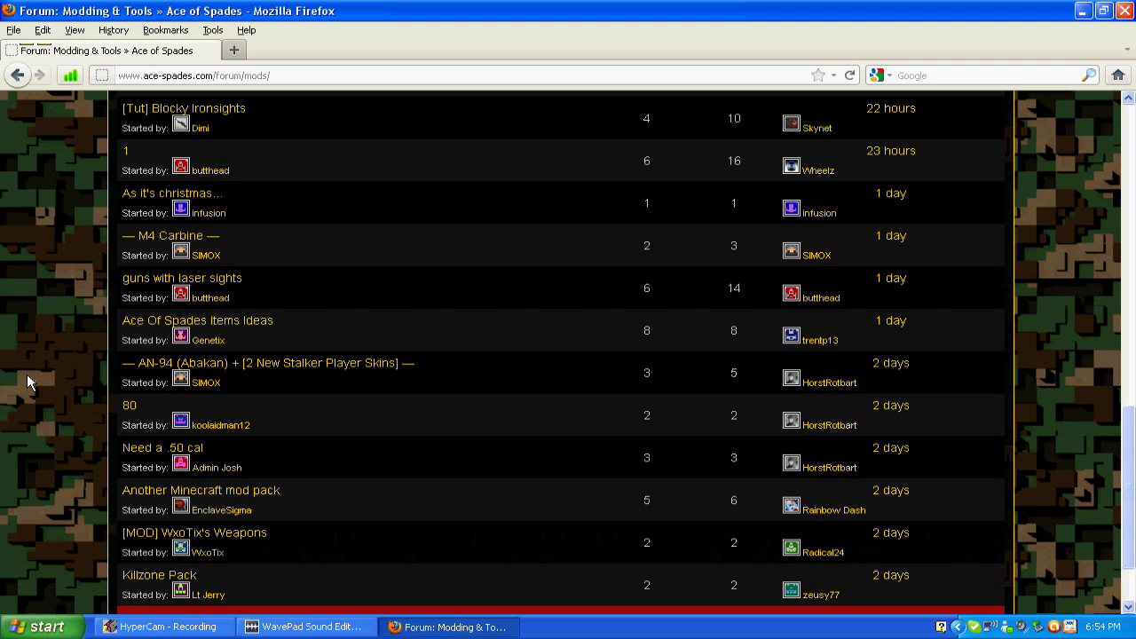
pyautogui.scroll(-2, 267, 479)
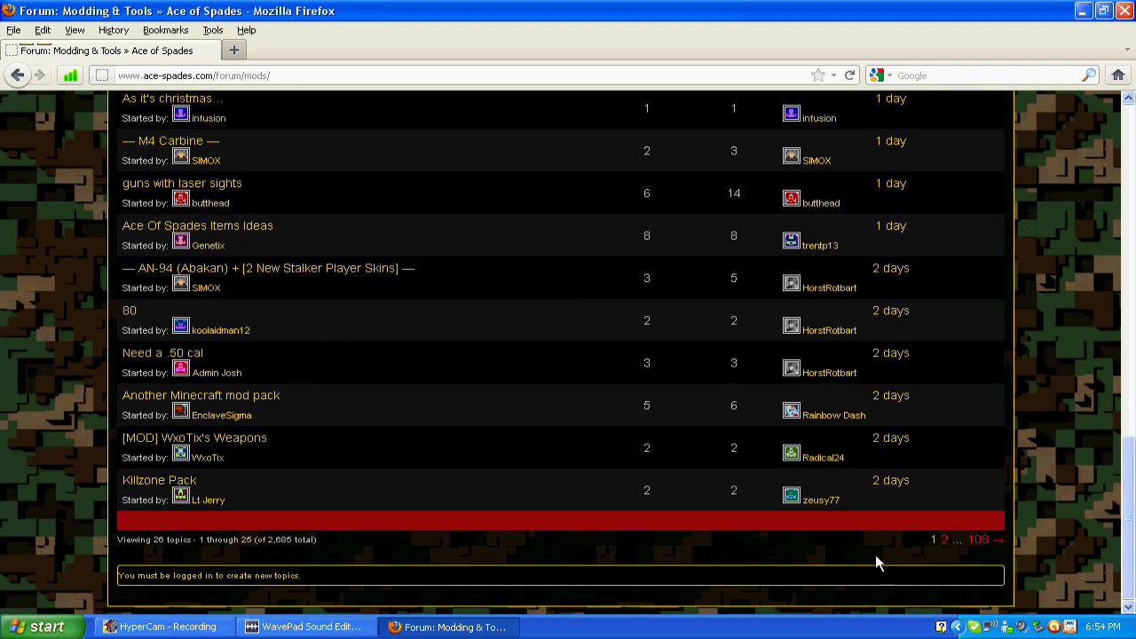
pyautogui.click(942, 539)
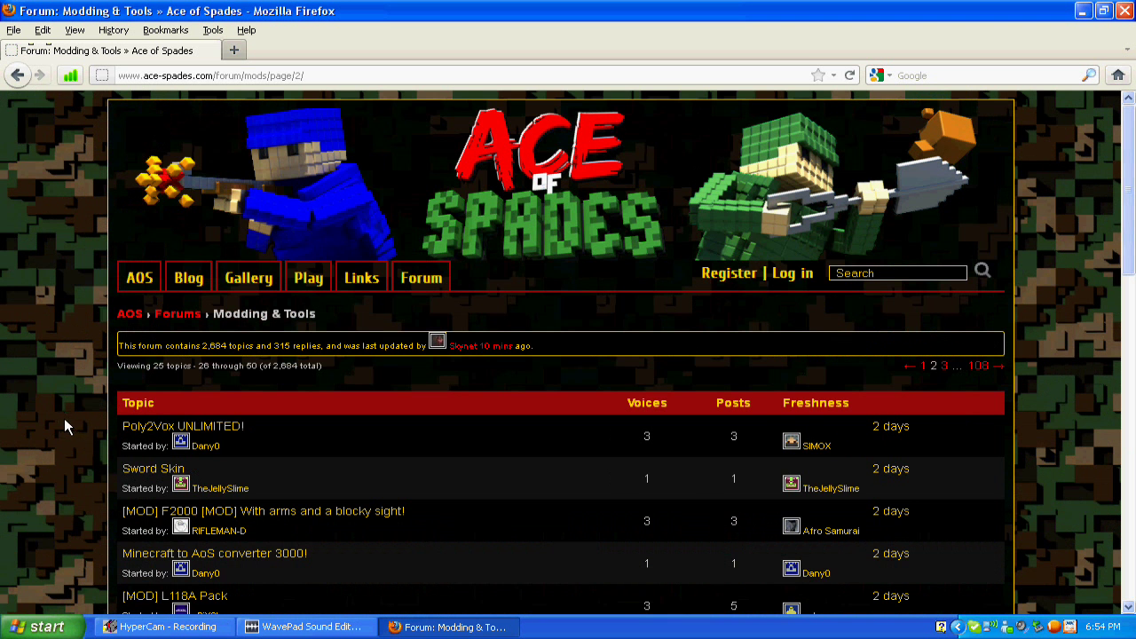
# Find the COD mw3 shotgun pack topic on page 2 of the Modding & Tools list and open it.
pyautogui.scroll(-2, 257, 448)
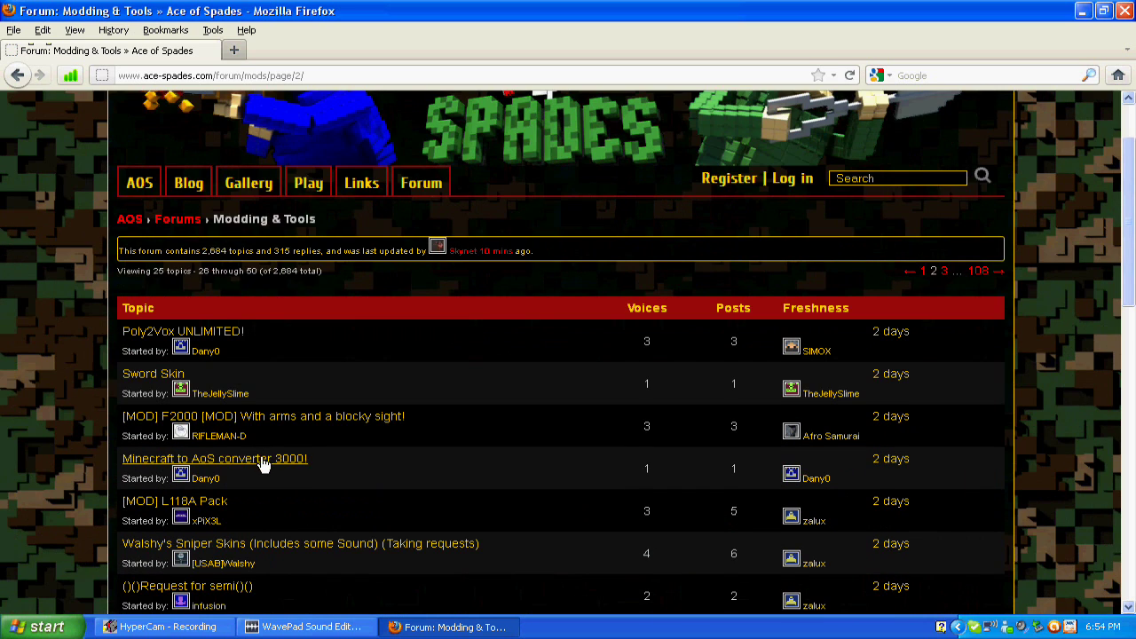
pyautogui.scroll(-2, 266, 461)
pyautogui.scroll(-2, 271, 469)
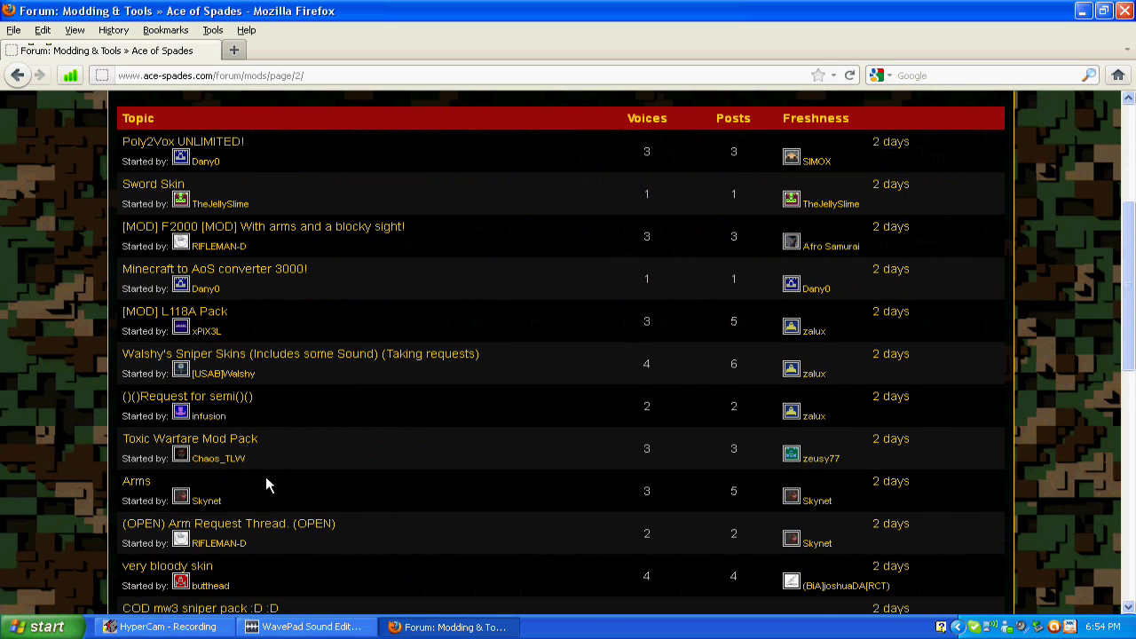
pyautogui.scroll(-2, 271, 481)
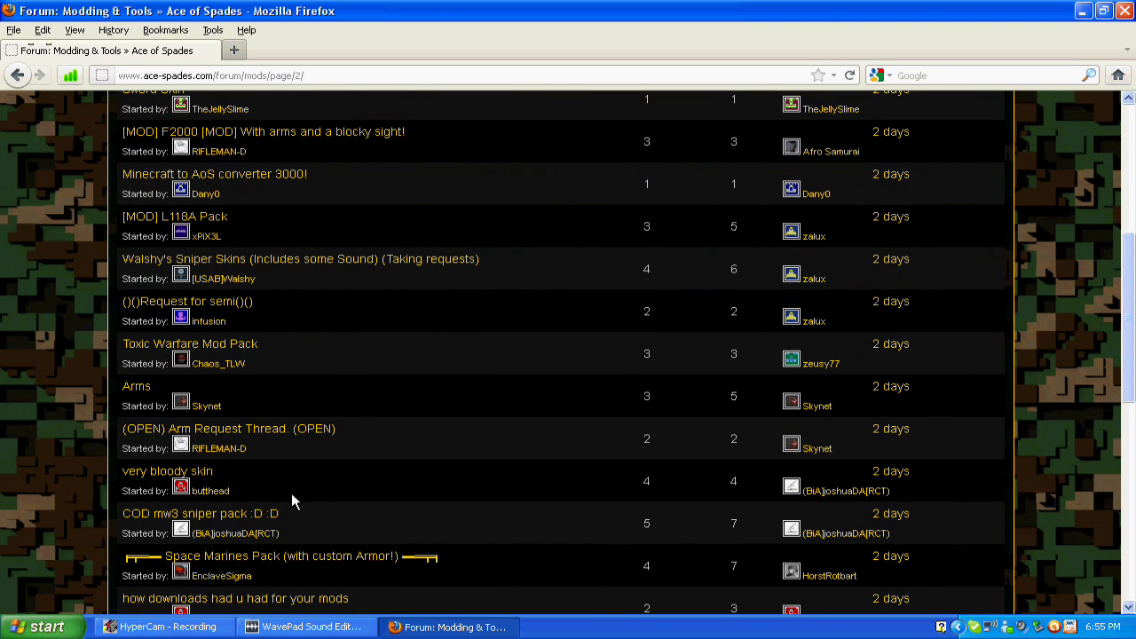
pyautogui.scroll(-1, 302, 533)
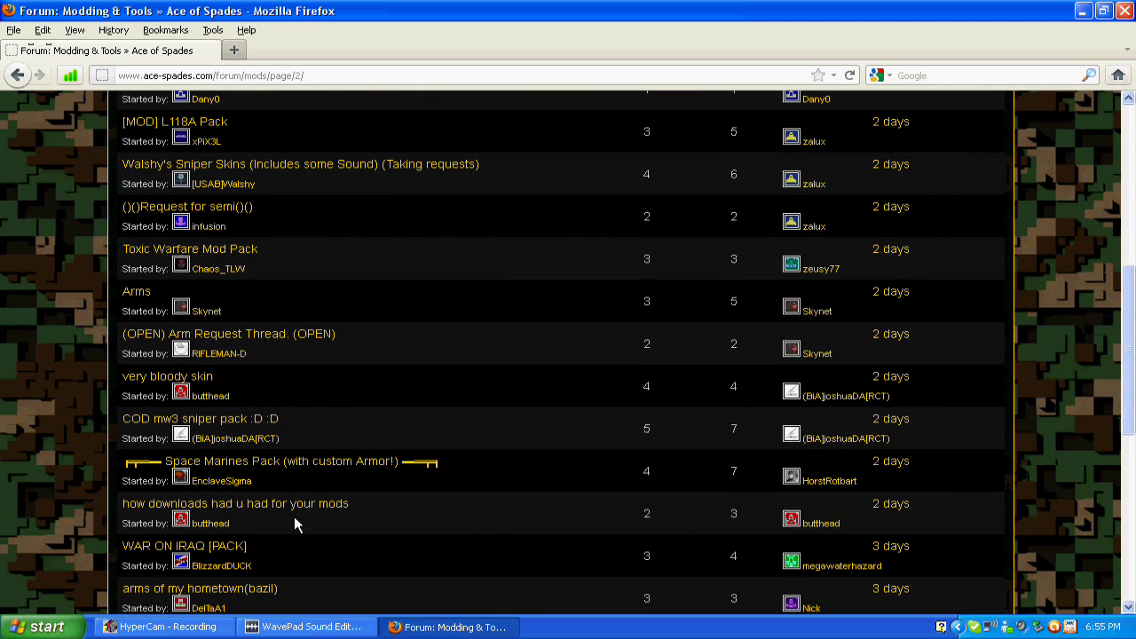
pyautogui.scroll(-2, 250, 529)
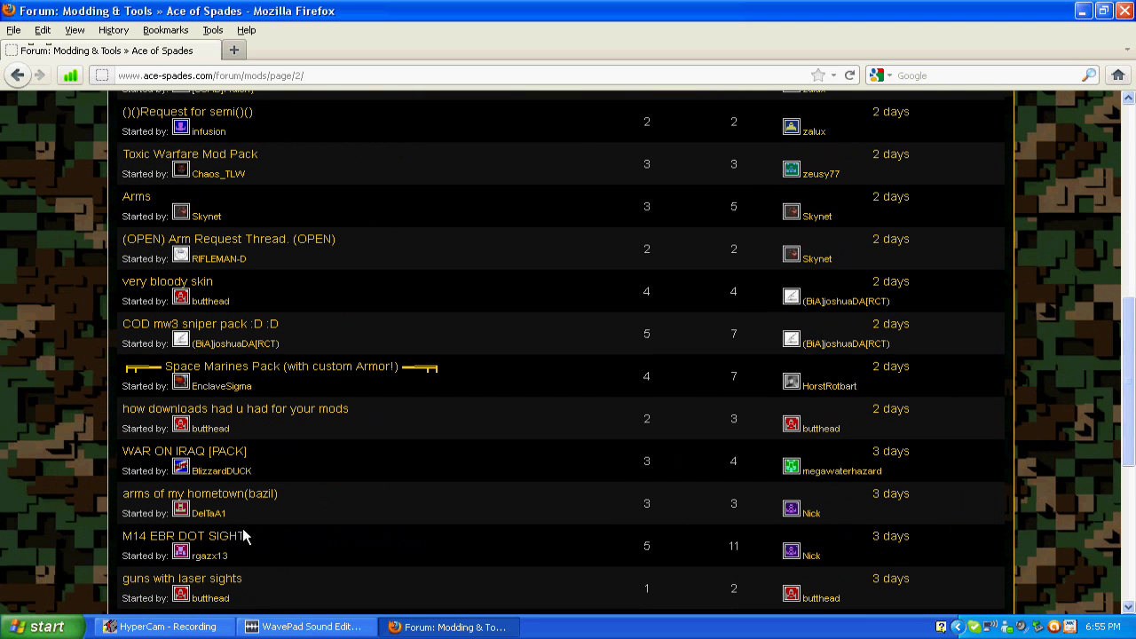
pyautogui.scroll(-2, 245, 524)
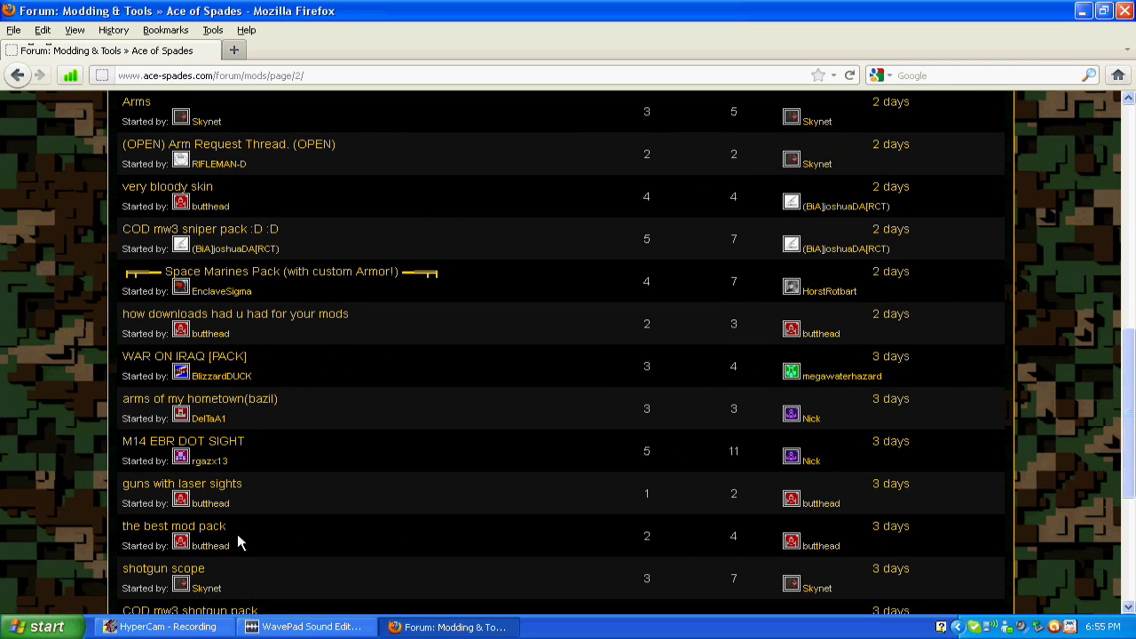
pyautogui.scroll(-1, 219, 568)
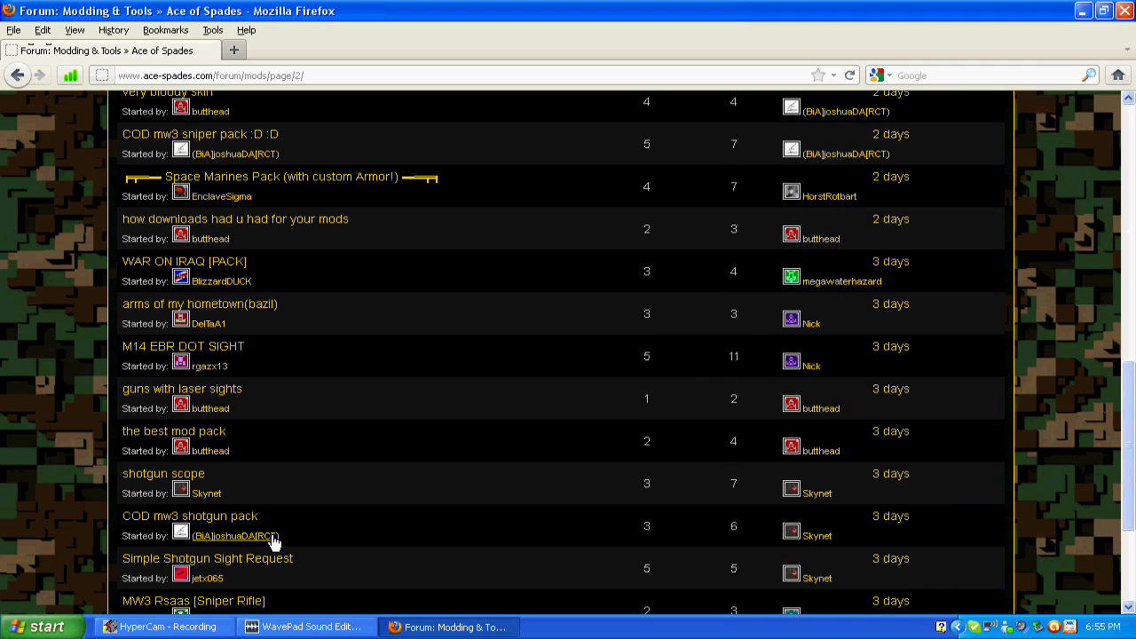
pyautogui.scroll(-1, 311, 548)
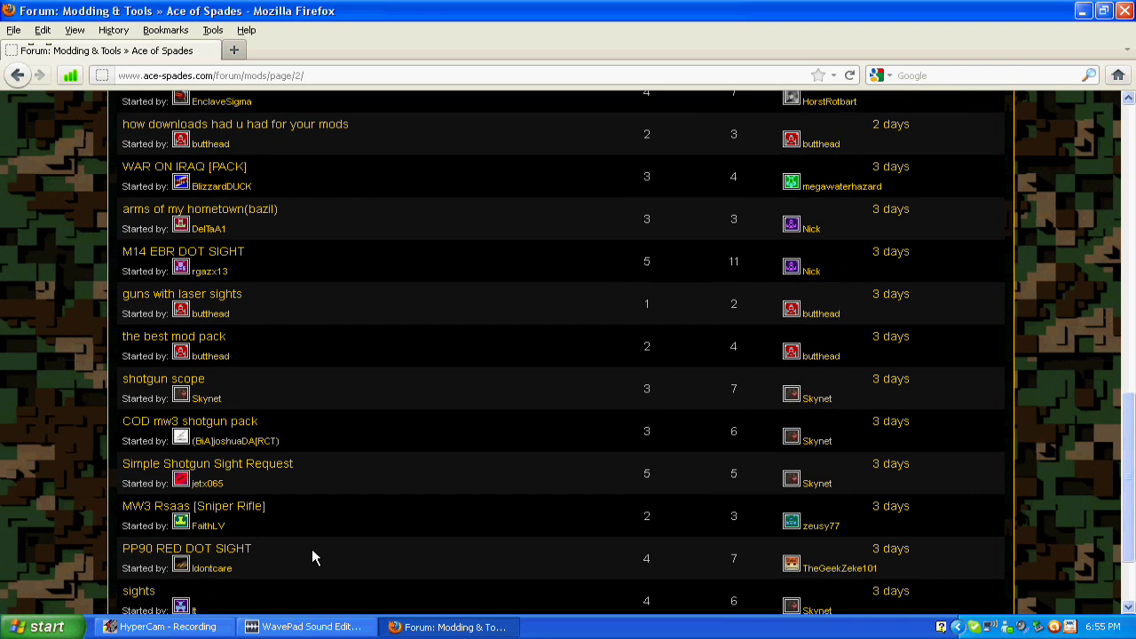
pyautogui.click(240, 432)
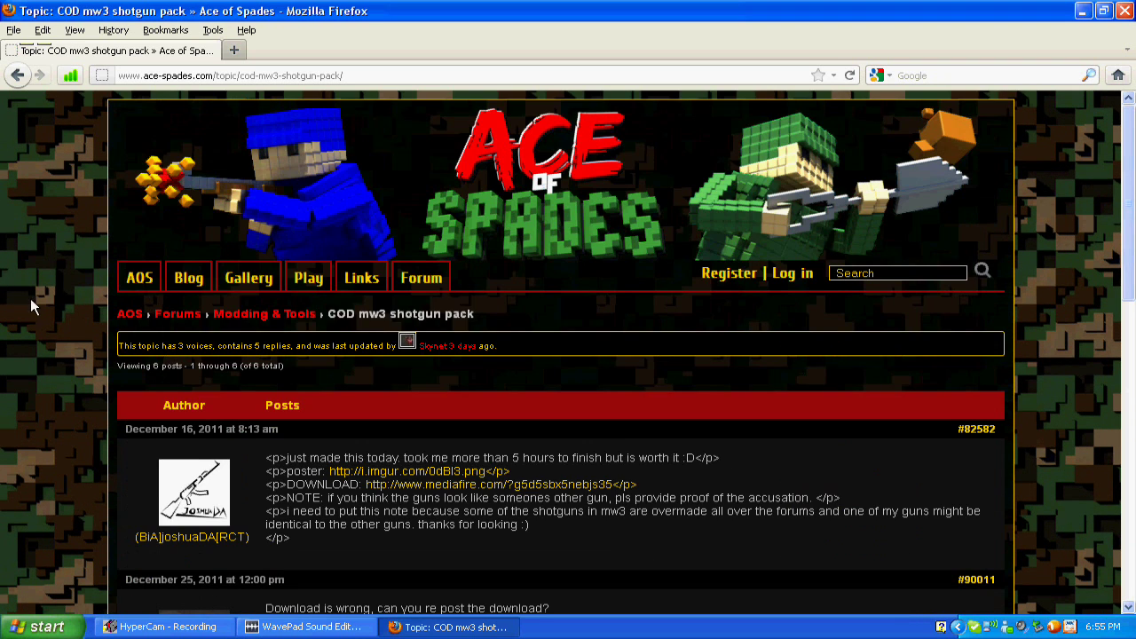
# Check the replies about the COD mw3 shotgun pack download and open the MediaFire link in the first post.
pyautogui.scroll(-1, 449, 457)
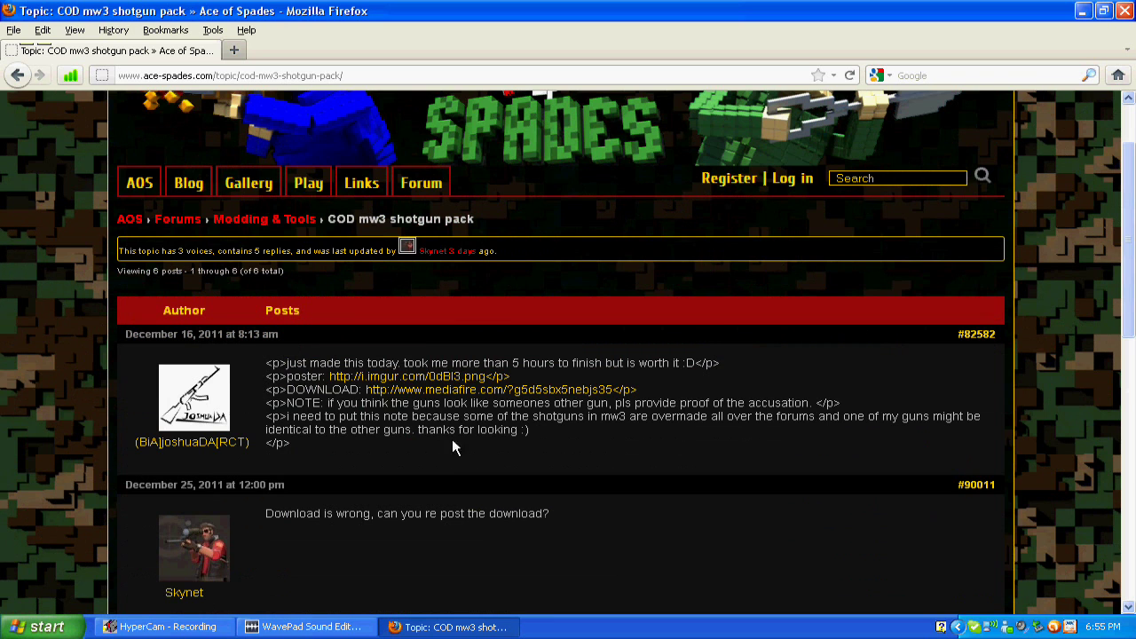
pyautogui.scroll(-1, 441, 410)
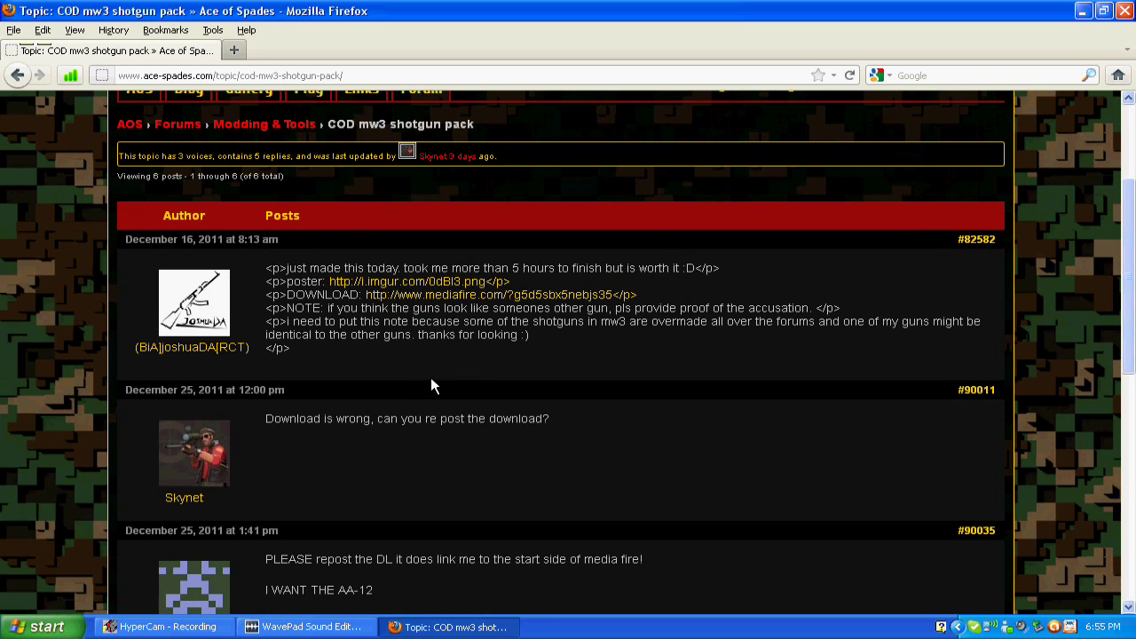
pyautogui.scroll(-2, 428, 380)
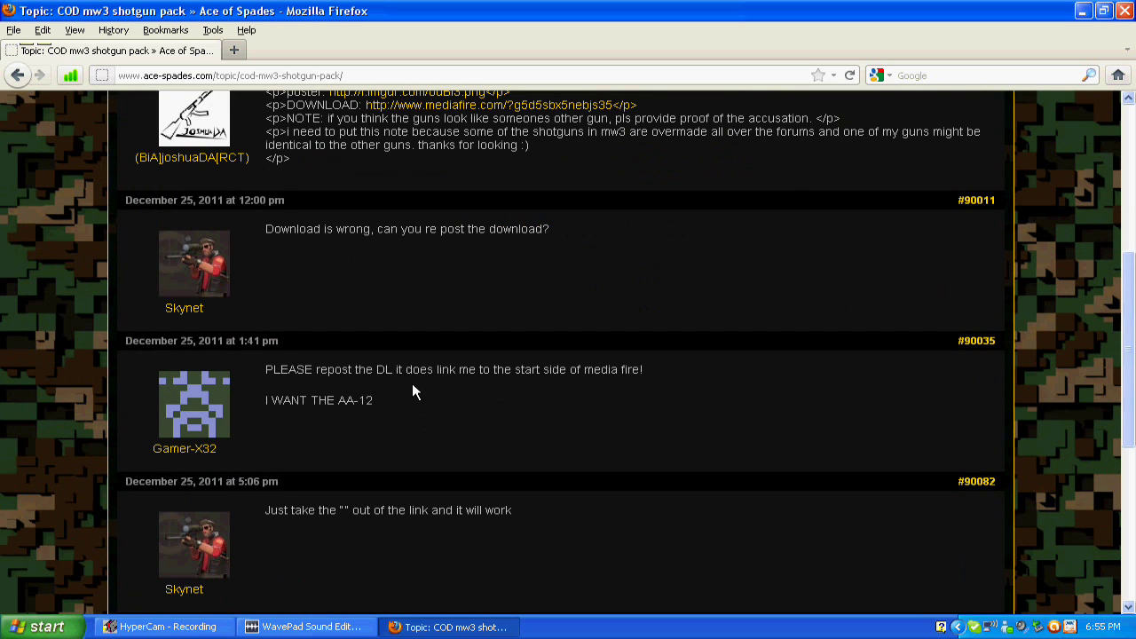
pyautogui.scroll(2, 410, 384)
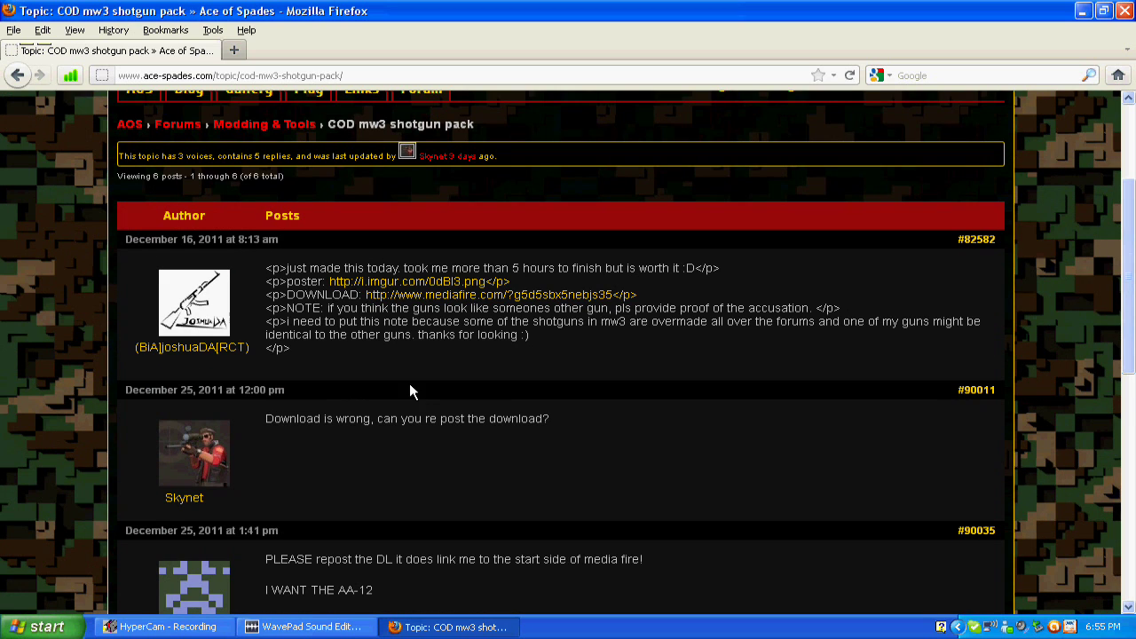
pyautogui.click(438, 299)
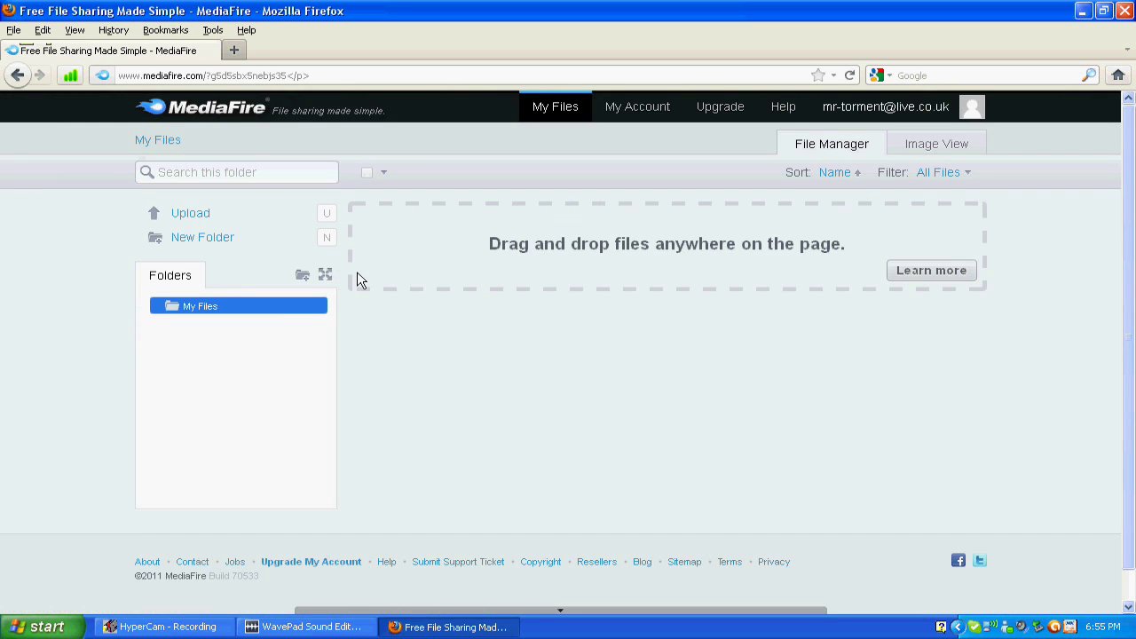
pyautogui.click(17, 75)
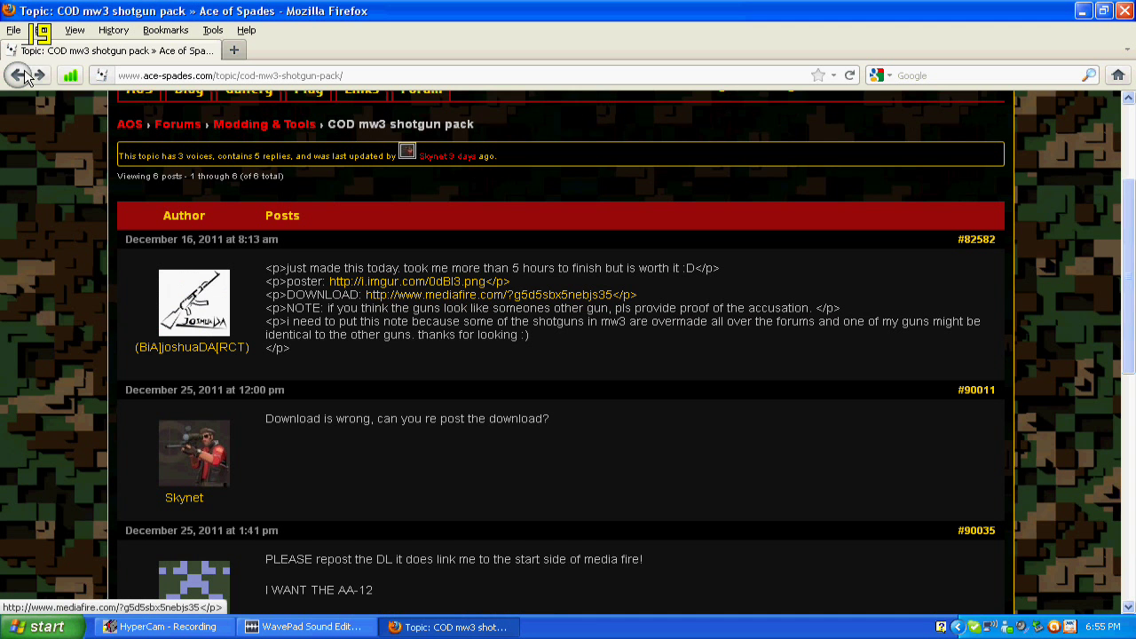
pyautogui.click(439, 299)
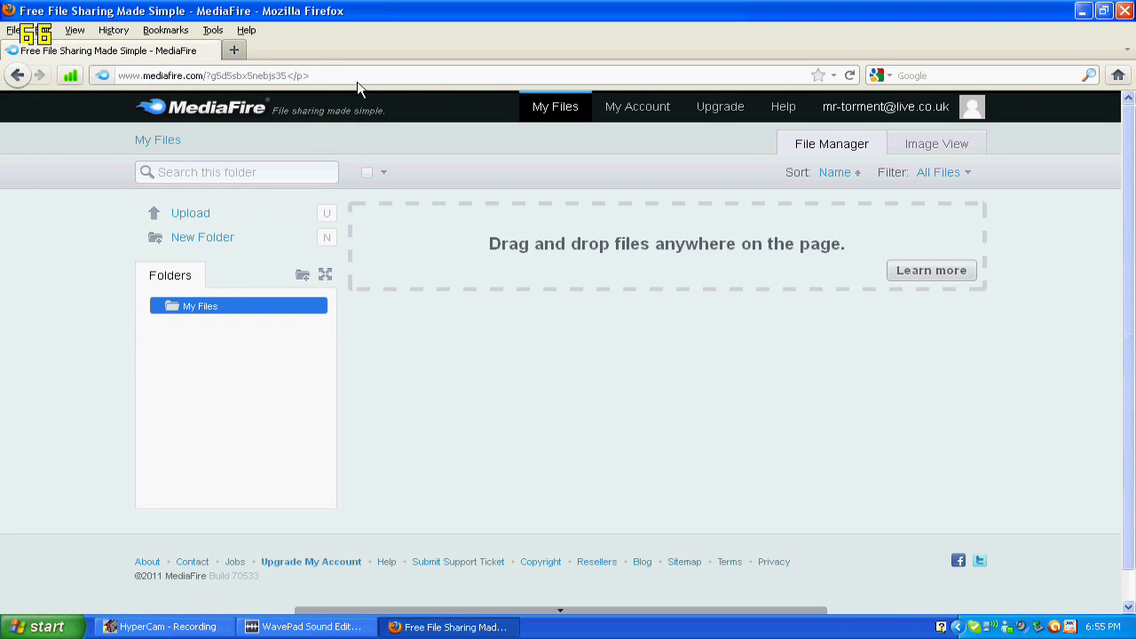
# Return to page 2 of the Modding & Tools list, open the shotgun scope topic and read its replies.
pyautogui.click(12, 78)
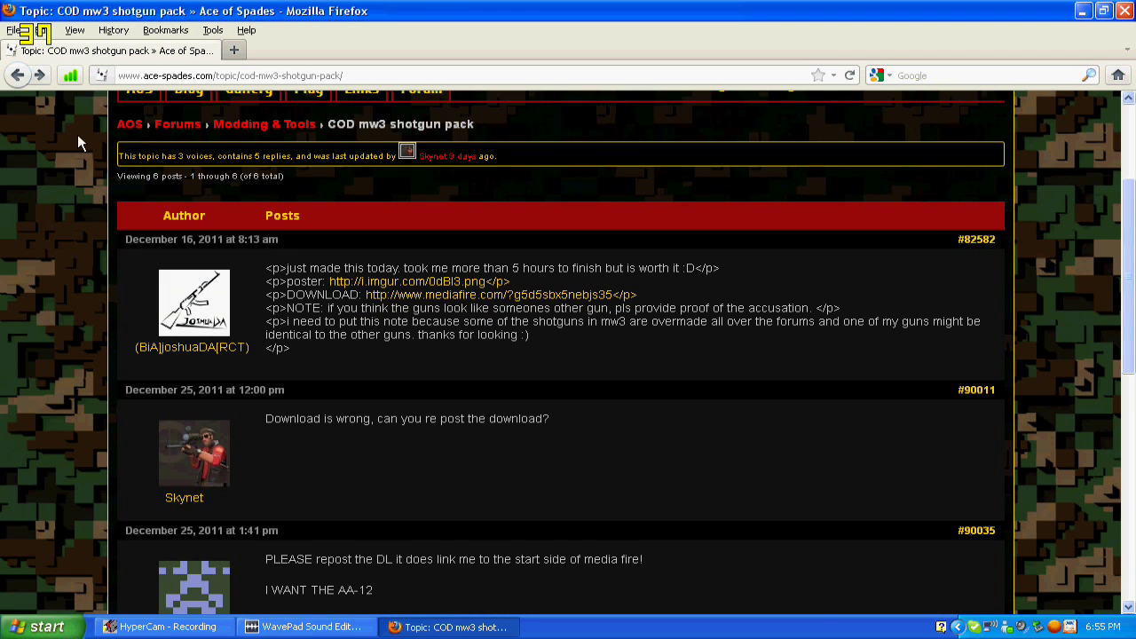
pyautogui.click(16, 78)
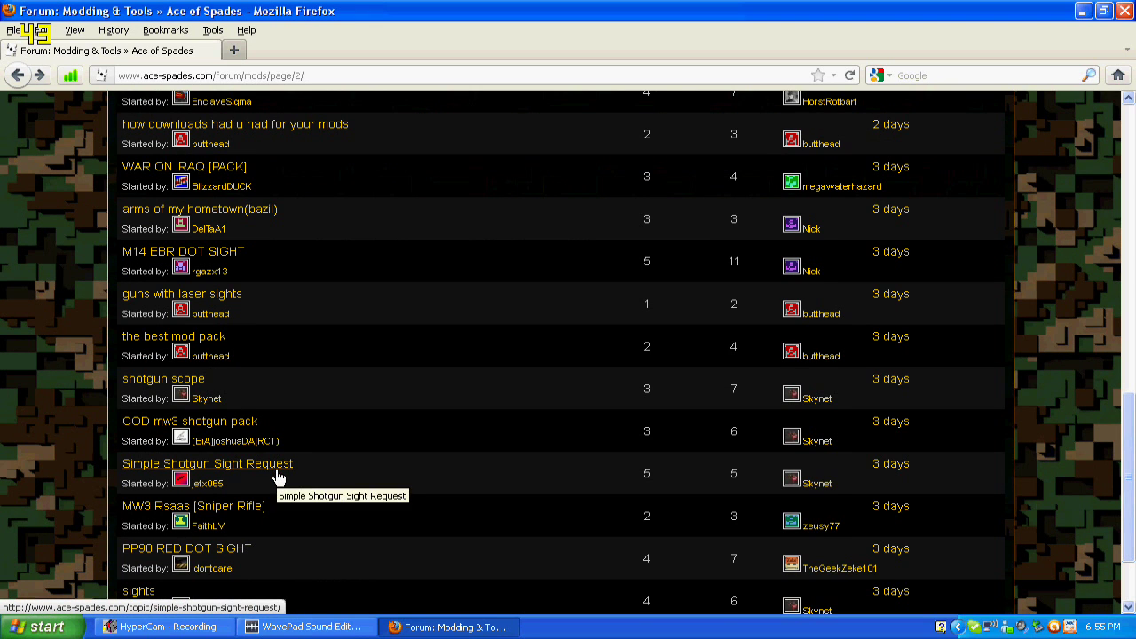
pyautogui.click(168, 385)
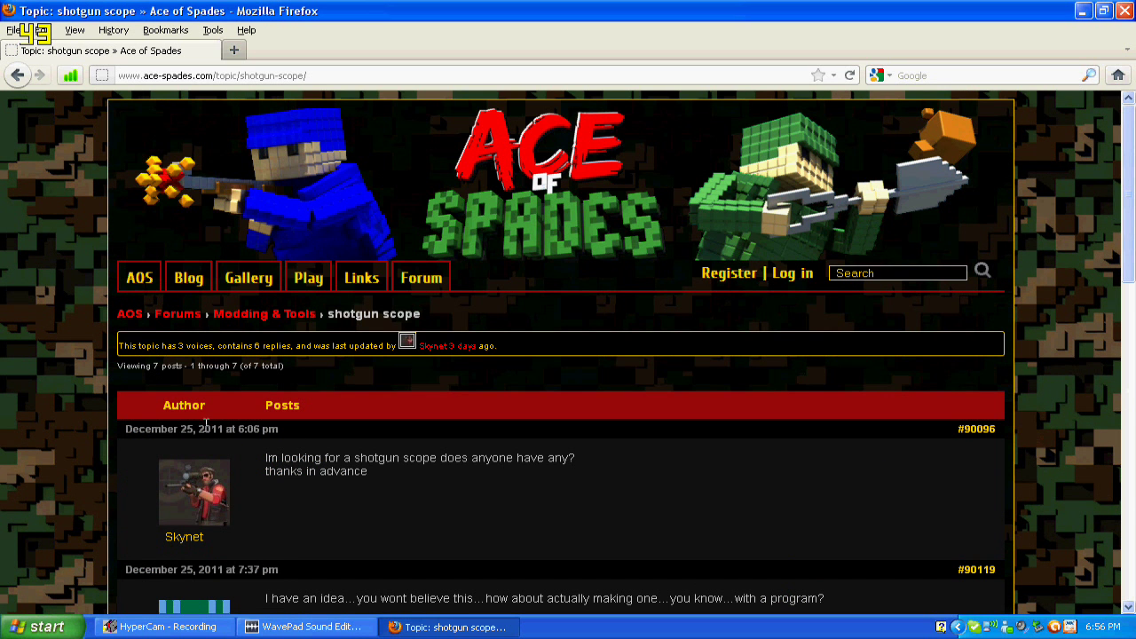
pyautogui.scroll(-10, 521, 473)
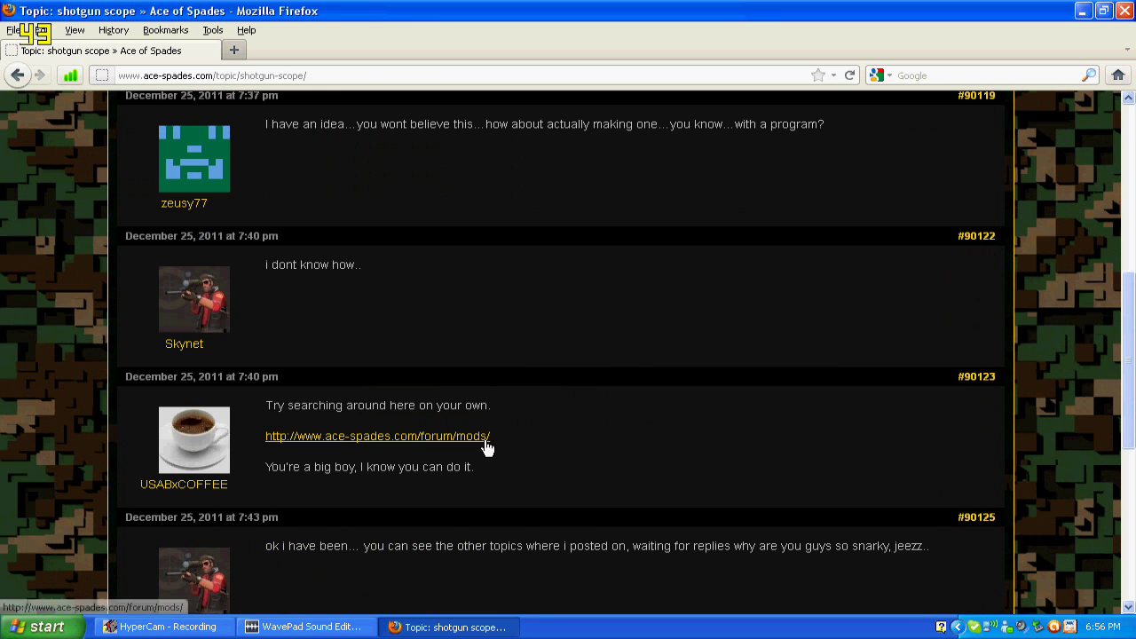
pyautogui.scroll(-2, 523, 448)
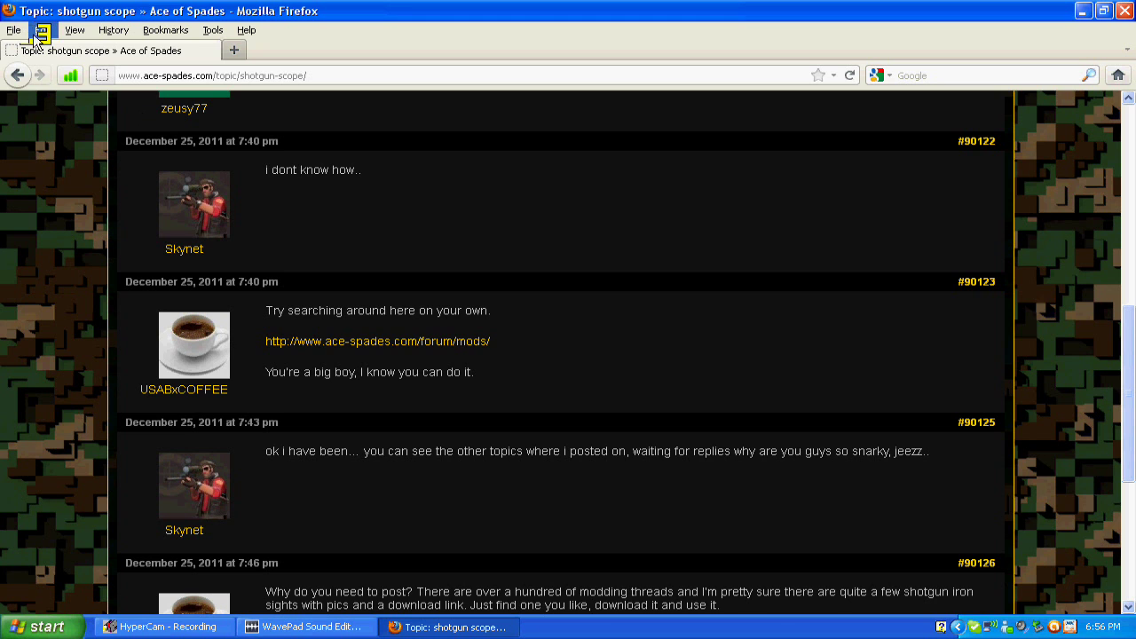
# Go back to page 2 of the Modding & Tools list, look through it and open the MW3 Rsaas [Sniper Rifle] topic.
pyautogui.click(18, 76)
pyautogui.scroll(12, 309, 352)
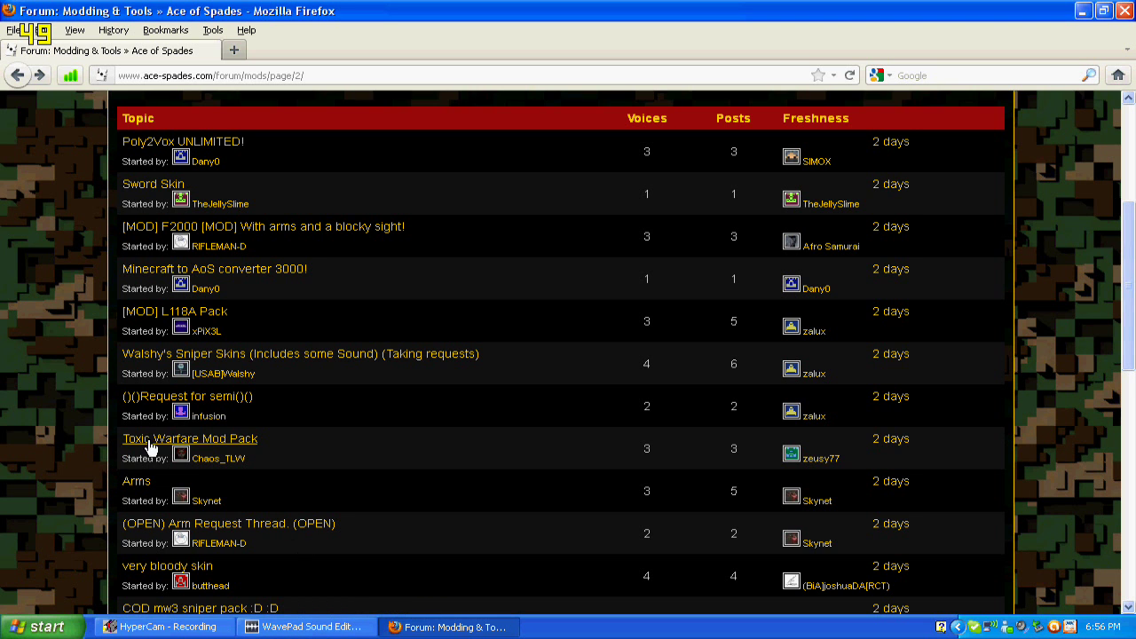
pyautogui.scroll(-4, 253, 311)
pyautogui.scroll(-6, 255, 355)
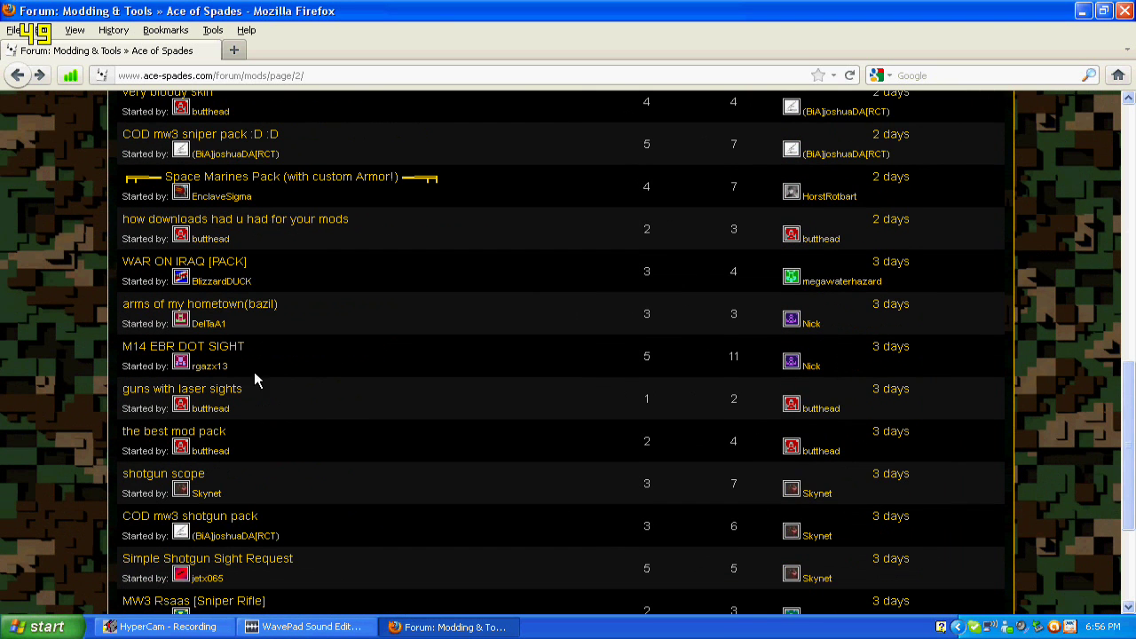
pyautogui.scroll(-2, 267, 458)
pyautogui.scroll(-2, 275, 479)
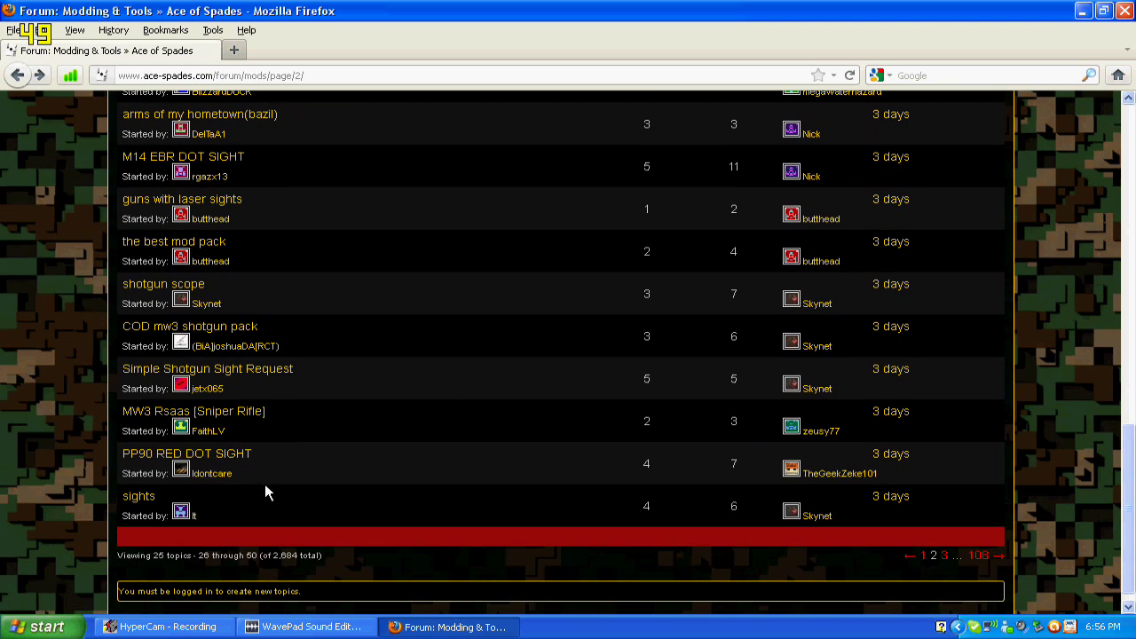
pyautogui.click(255, 415)
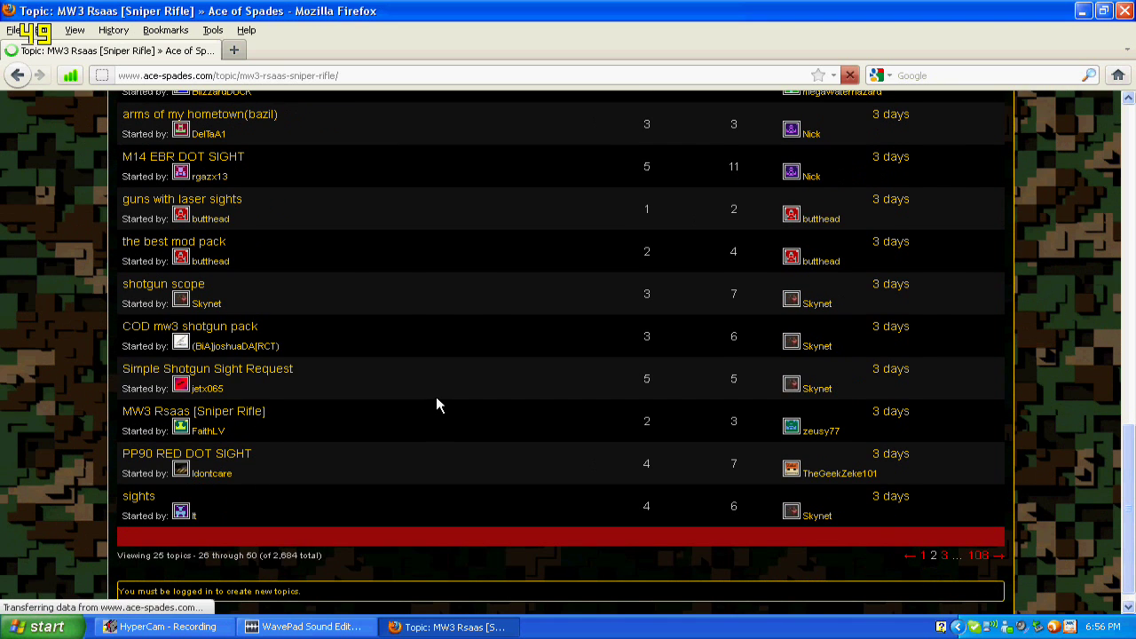
# Read the sniper rifle topic's posts, follow the MediaFire download link in the first post and check My Files.
pyautogui.scroll(-2, 440, 391)
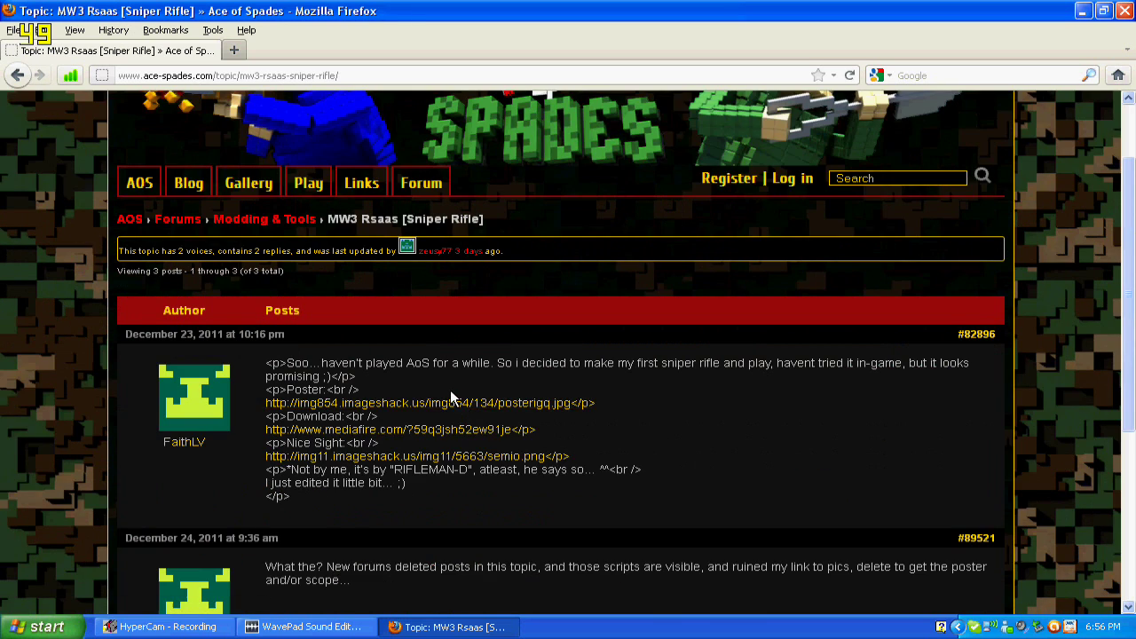
pyautogui.scroll(-2, 449, 391)
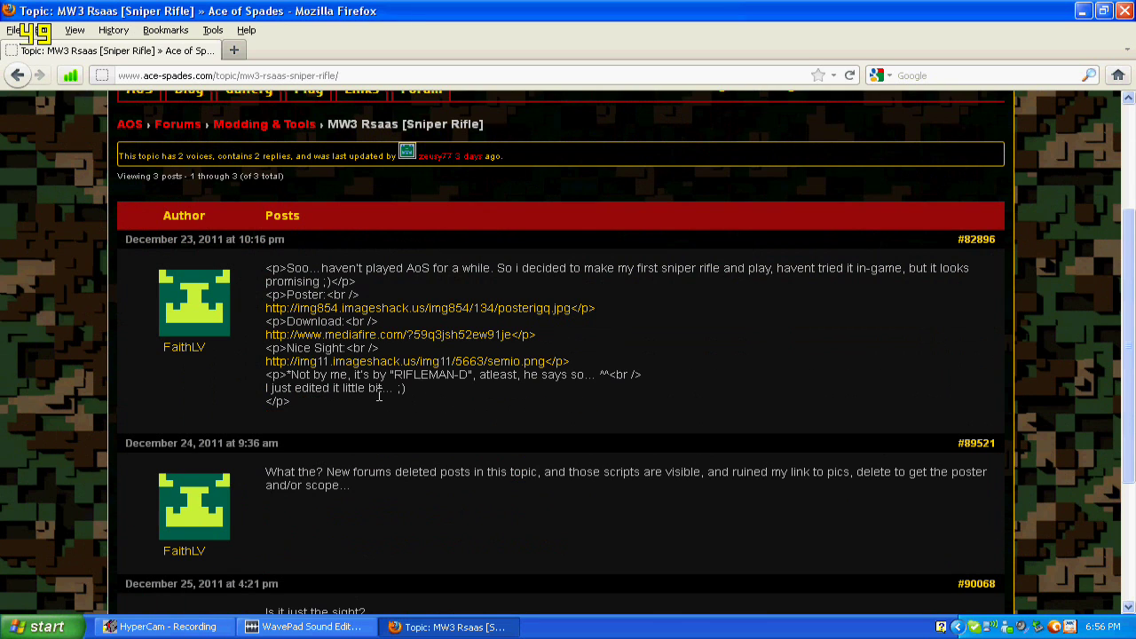
pyautogui.scroll(-4, 379, 388)
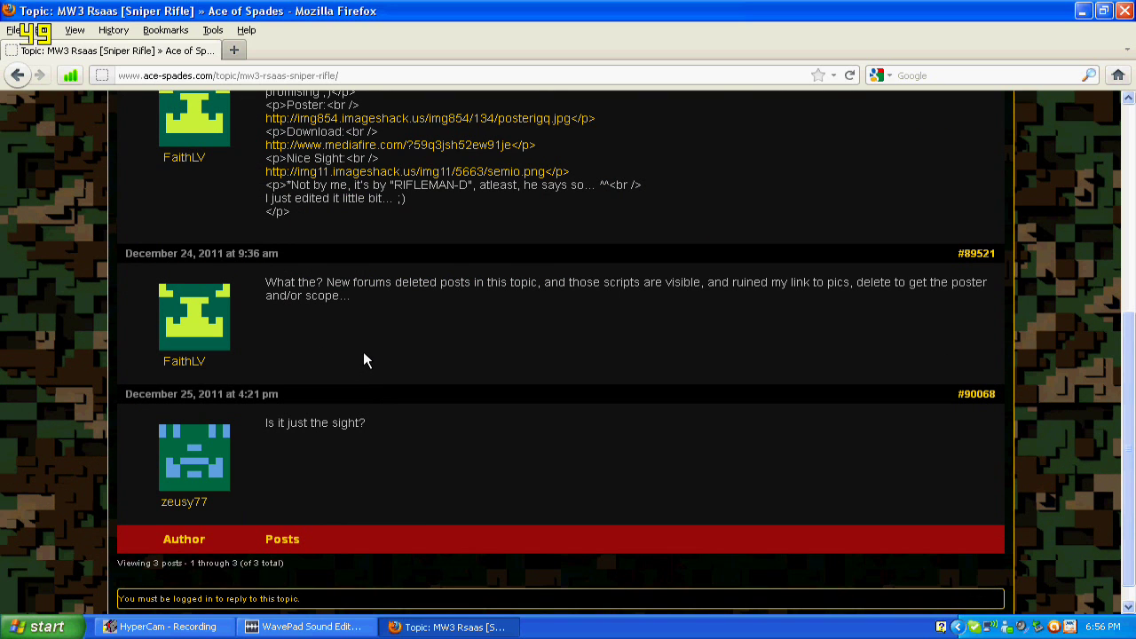
pyautogui.scroll(2, 363, 352)
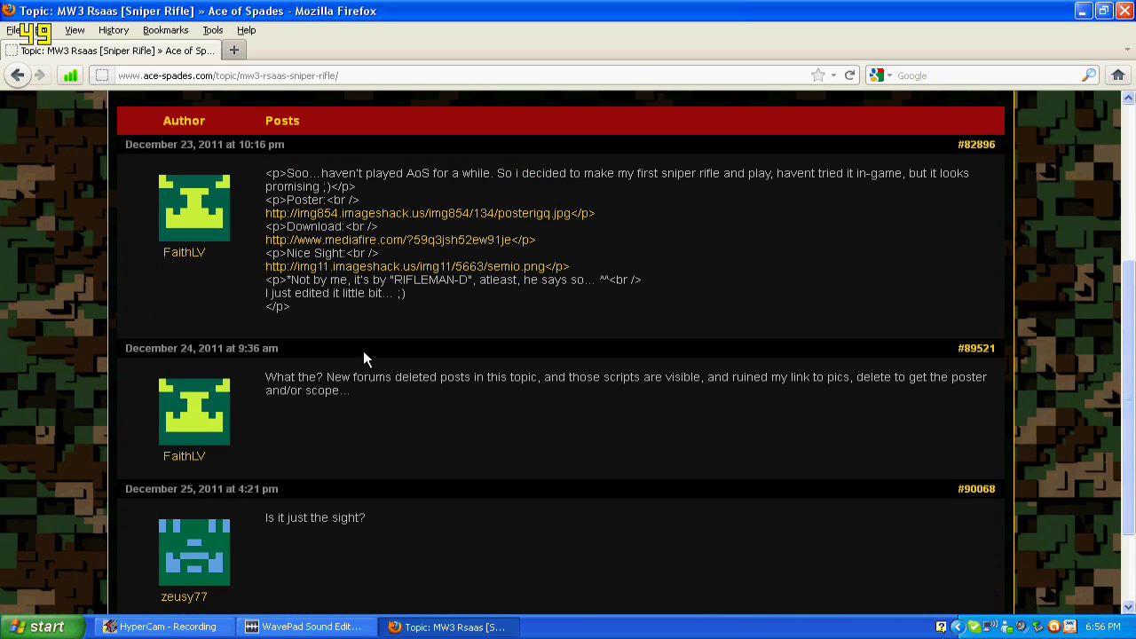
pyautogui.click(382, 235)
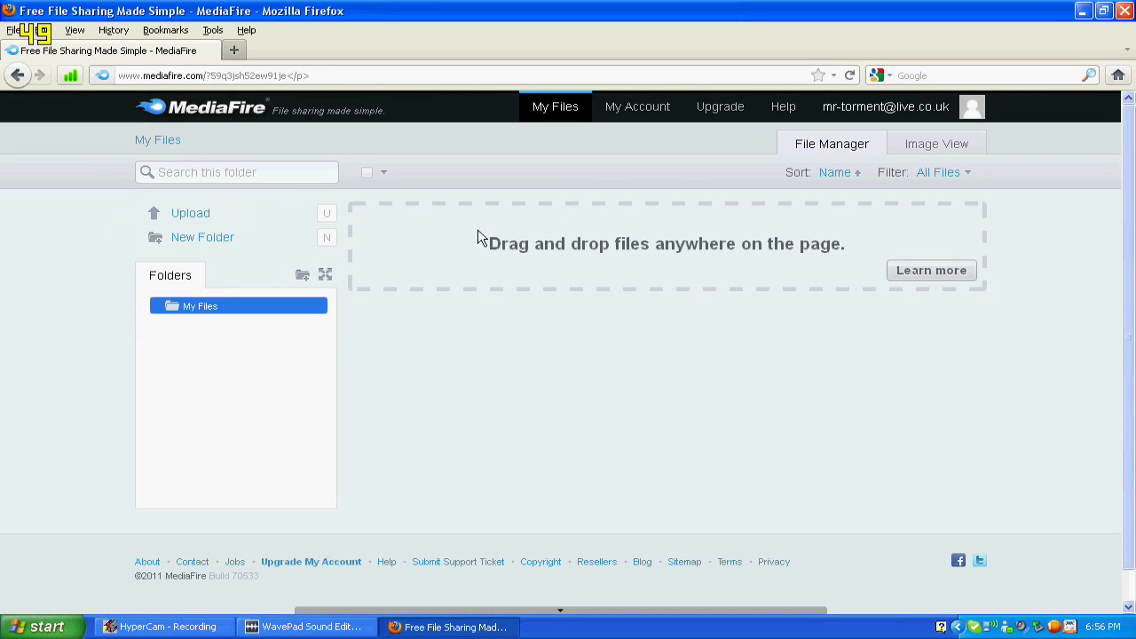
pyautogui.click(261, 306)
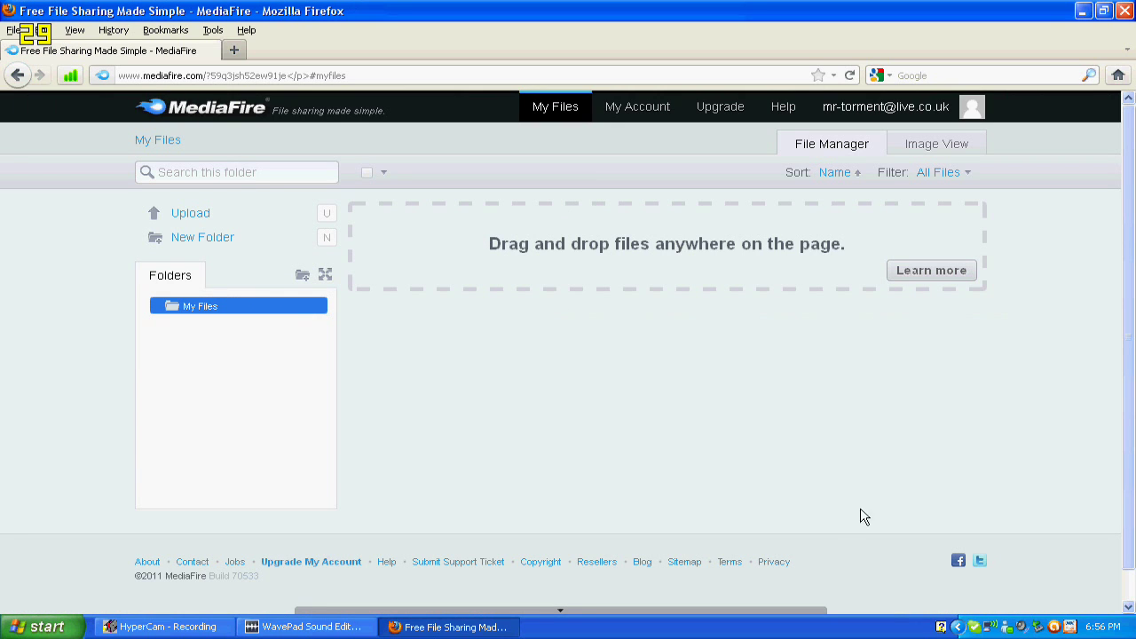
# Return from MediaFire to page 2 of the Modding & Tools list and look through its topics again.
pyautogui.click(22, 80)
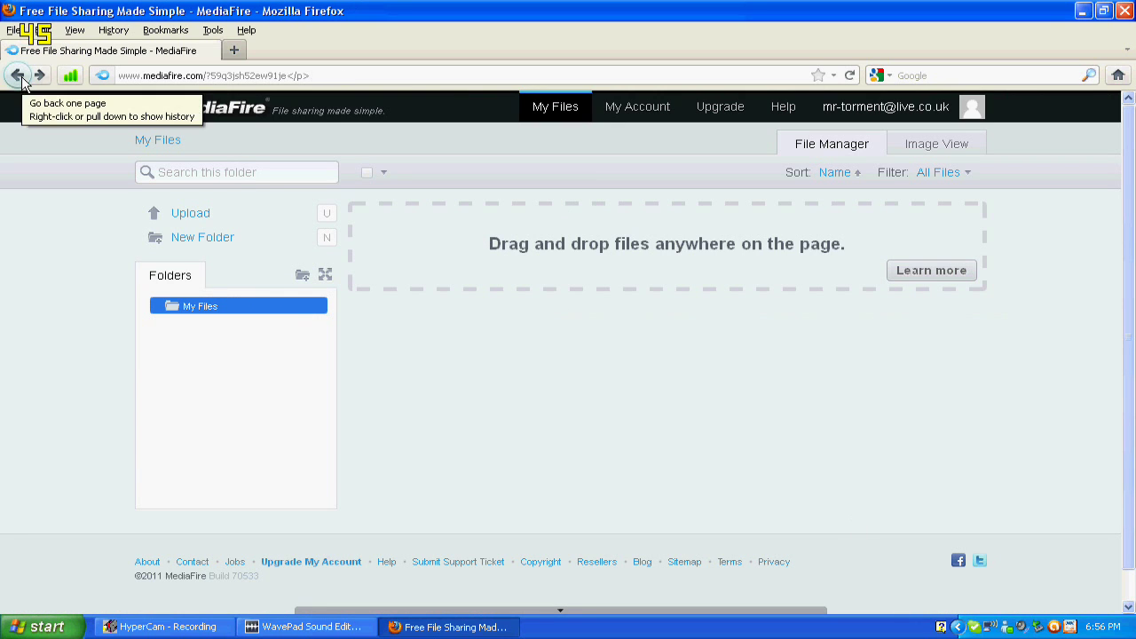
pyautogui.click(20, 78)
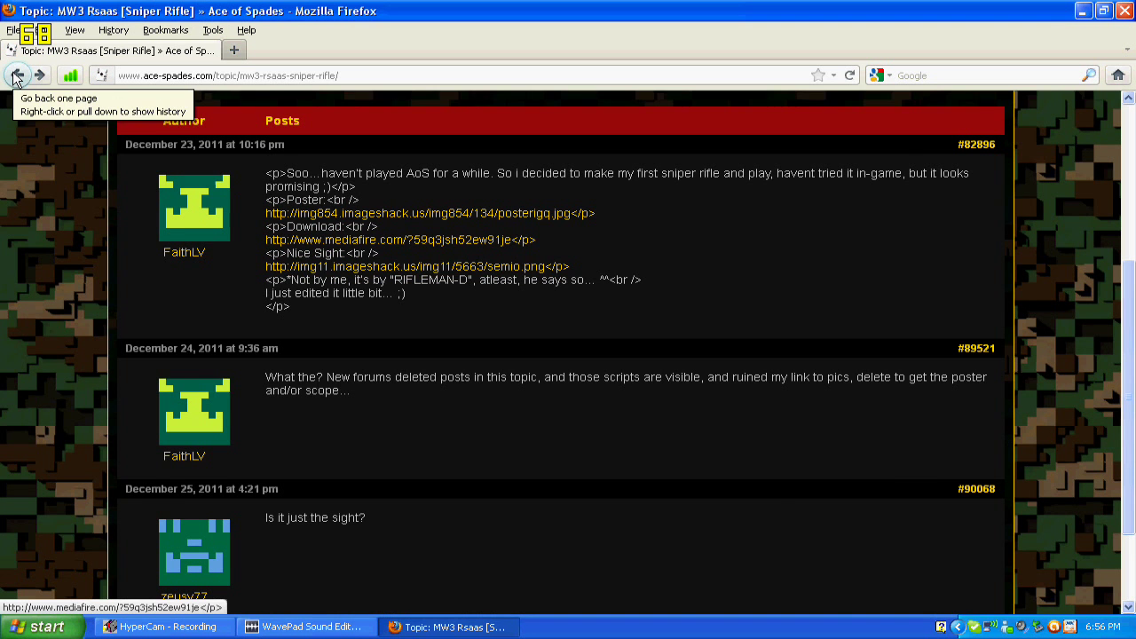
pyautogui.click(14, 78)
pyautogui.scroll(10, 478, 261)
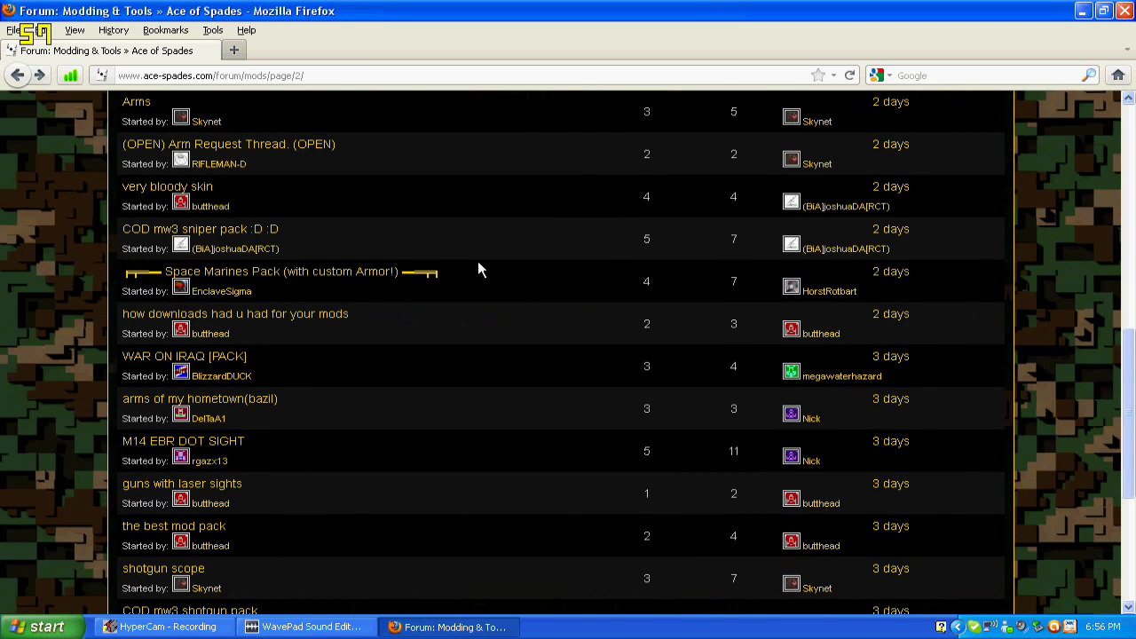
pyautogui.scroll(2, 215, 178)
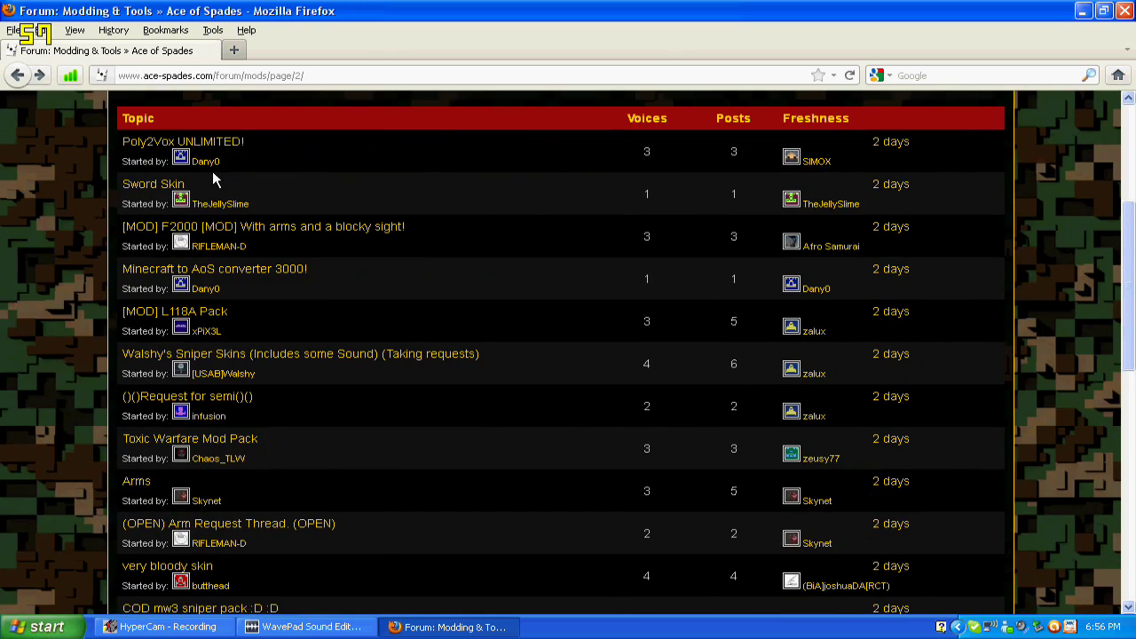
pyautogui.scroll(-14, 213, 182)
pyautogui.scroll(4, 231, 311)
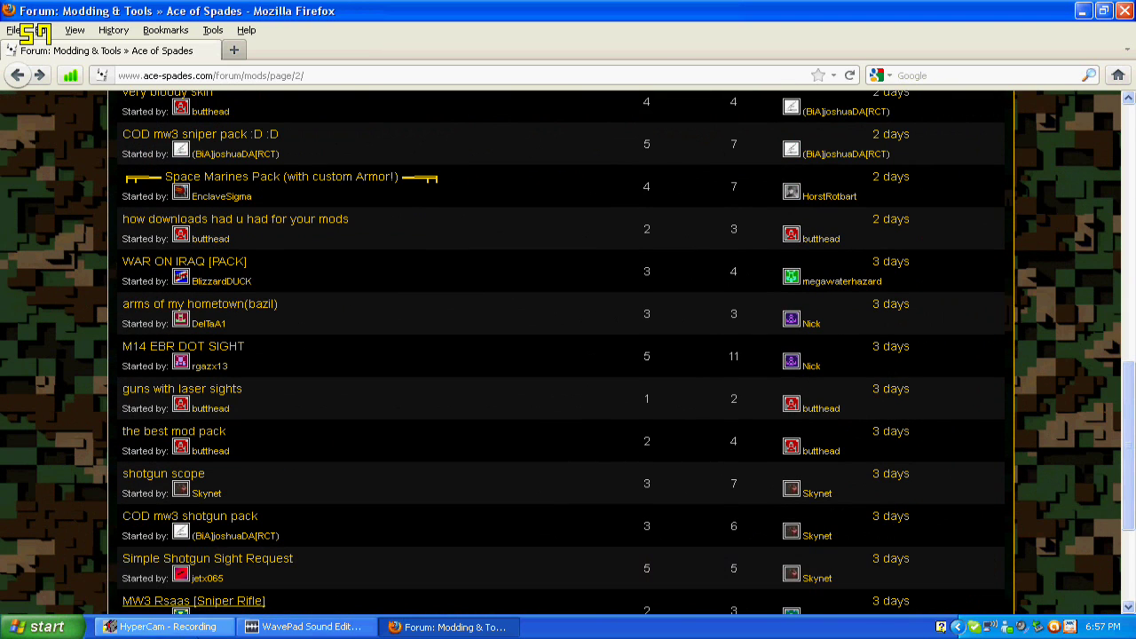
# Leave Firefox for the Downloads folder in My Documents and open the smgs WinRAR archive there.
pyautogui.click(453, 627)
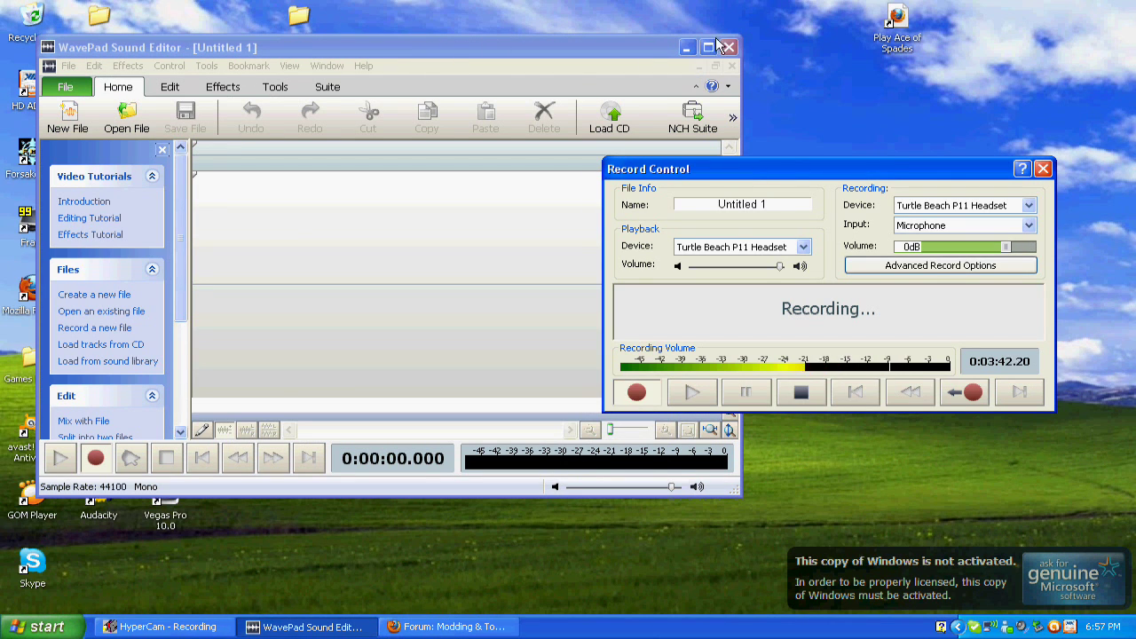
pyautogui.press('super')
pyautogui.click(222, 250)
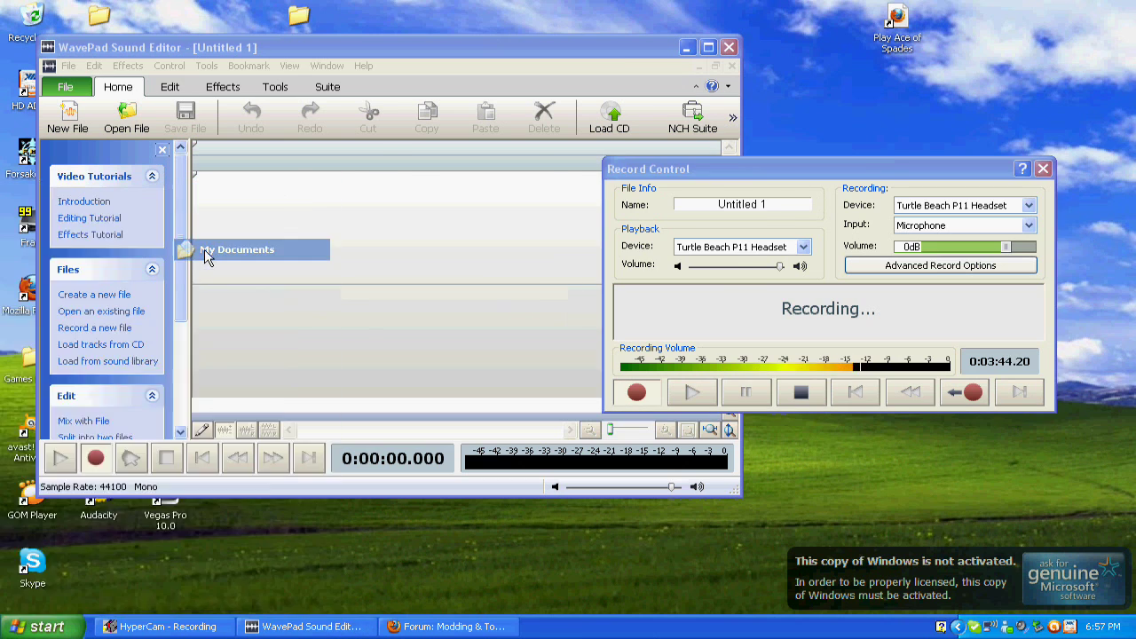
pyautogui.doubleClick(223, 128)
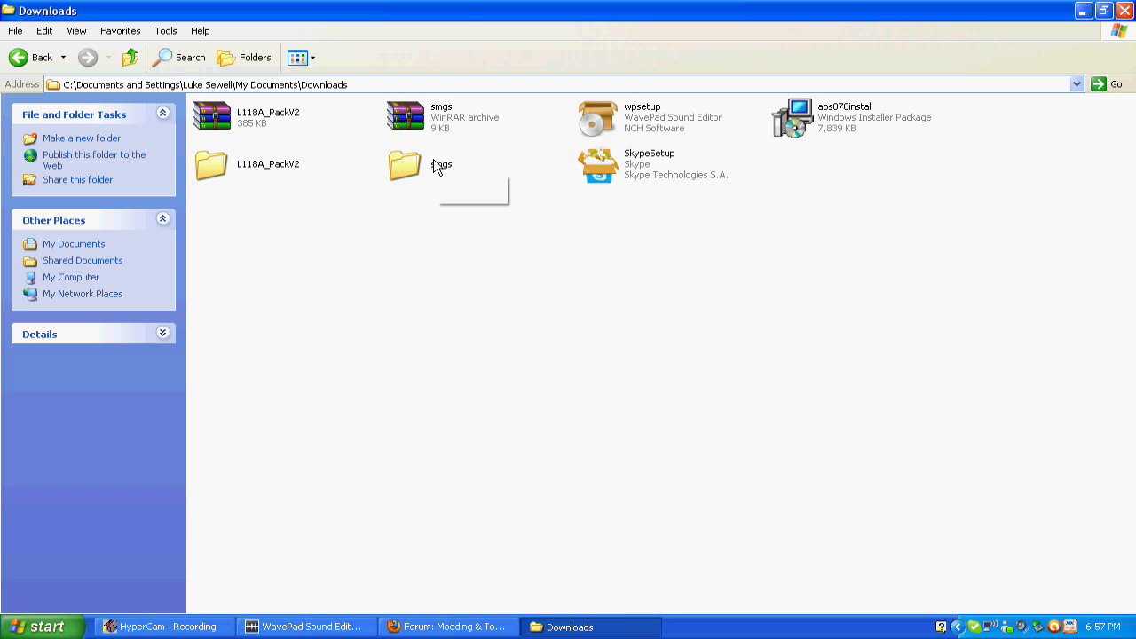
pyautogui.click(435, 117)
pyautogui.doubleClick(435, 116)
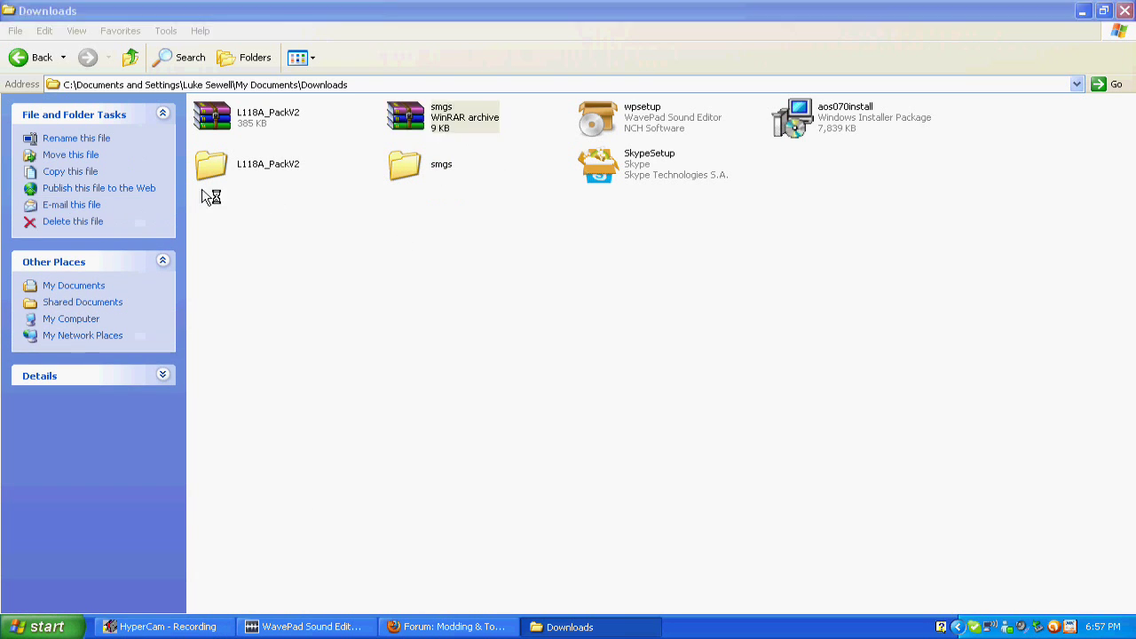
pyautogui.doubleClick(66, 160)
pyautogui.click(86, 62)
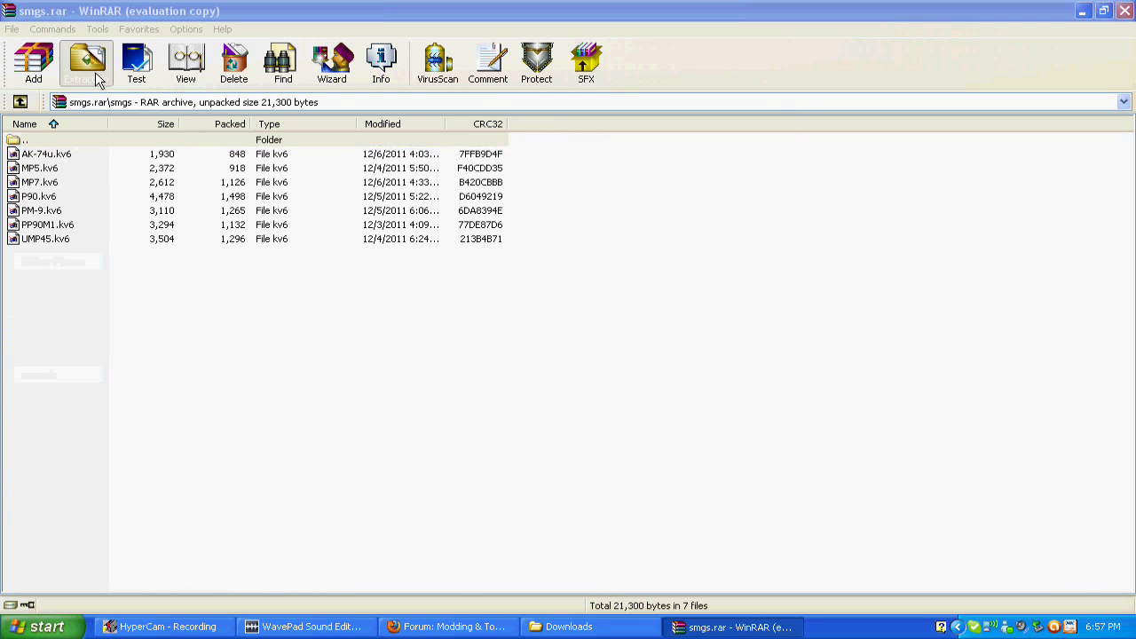
pyautogui.click(679, 487)
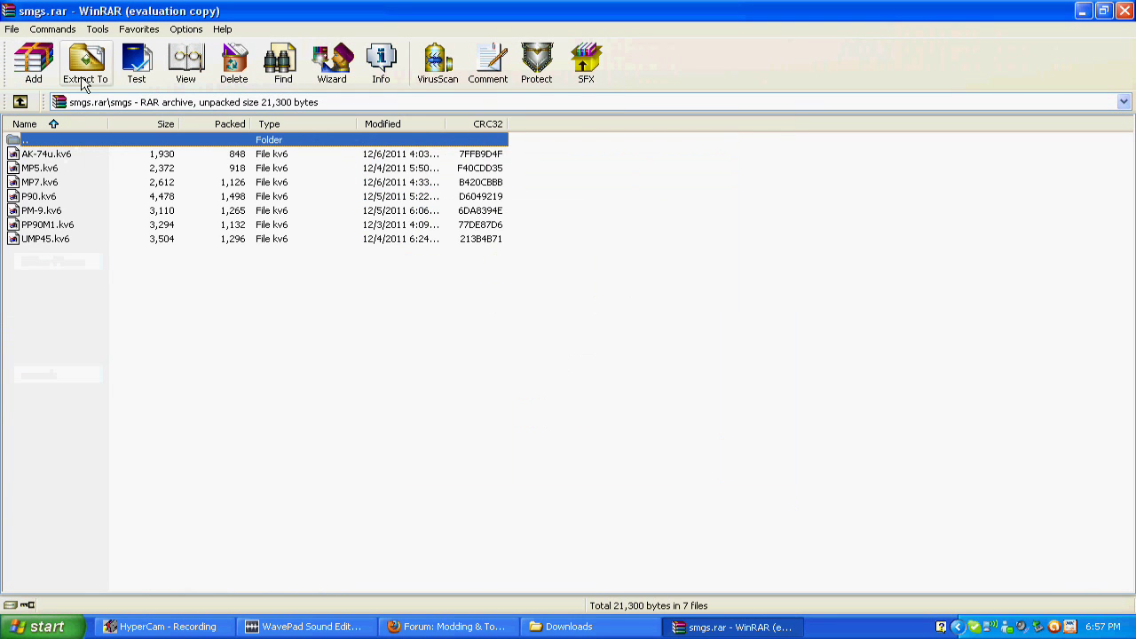
pyautogui.click(50, 124)
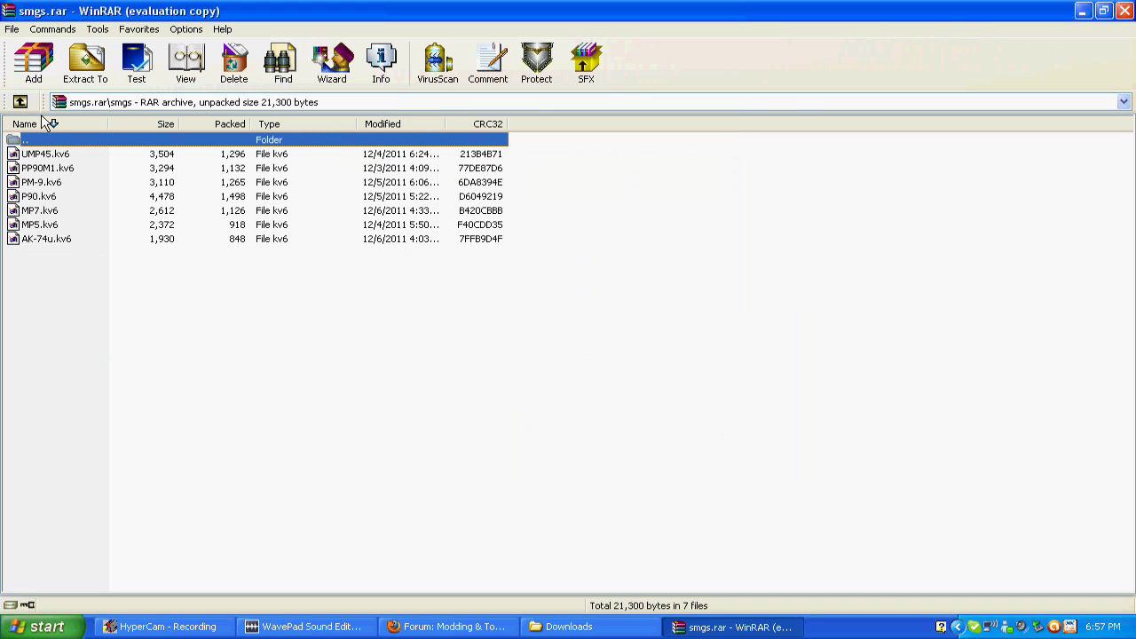
pyautogui.click(20, 101)
# Extract the smgs folder from the archive, replacing all existing files, and open the inner smgs folder in Downloads.
pyautogui.click(67, 67)
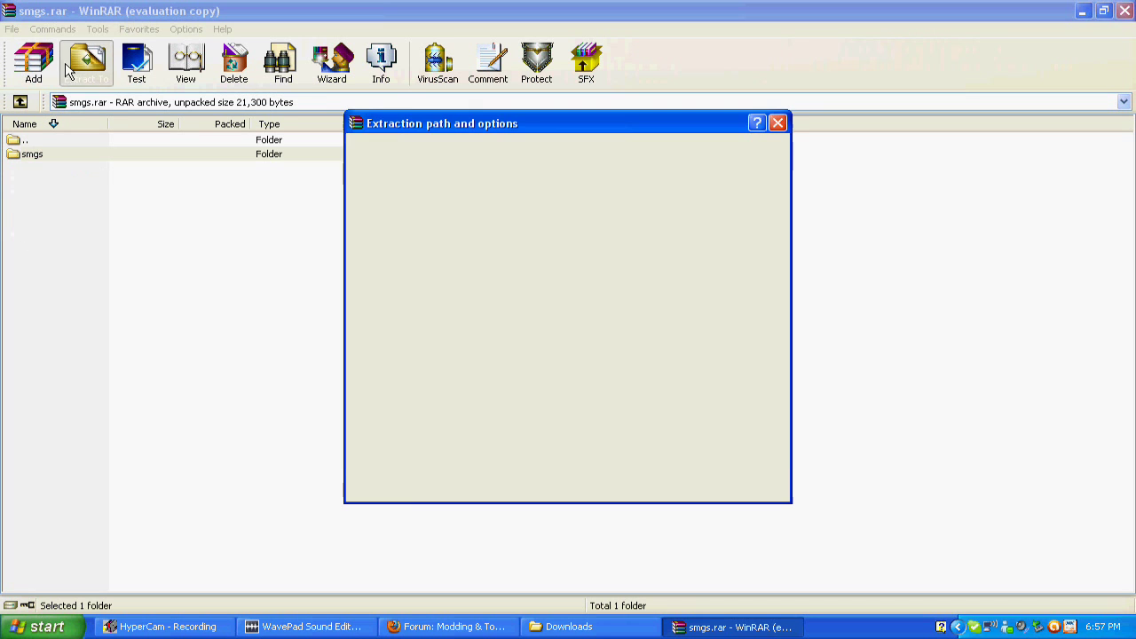
pyautogui.click(624, 491)
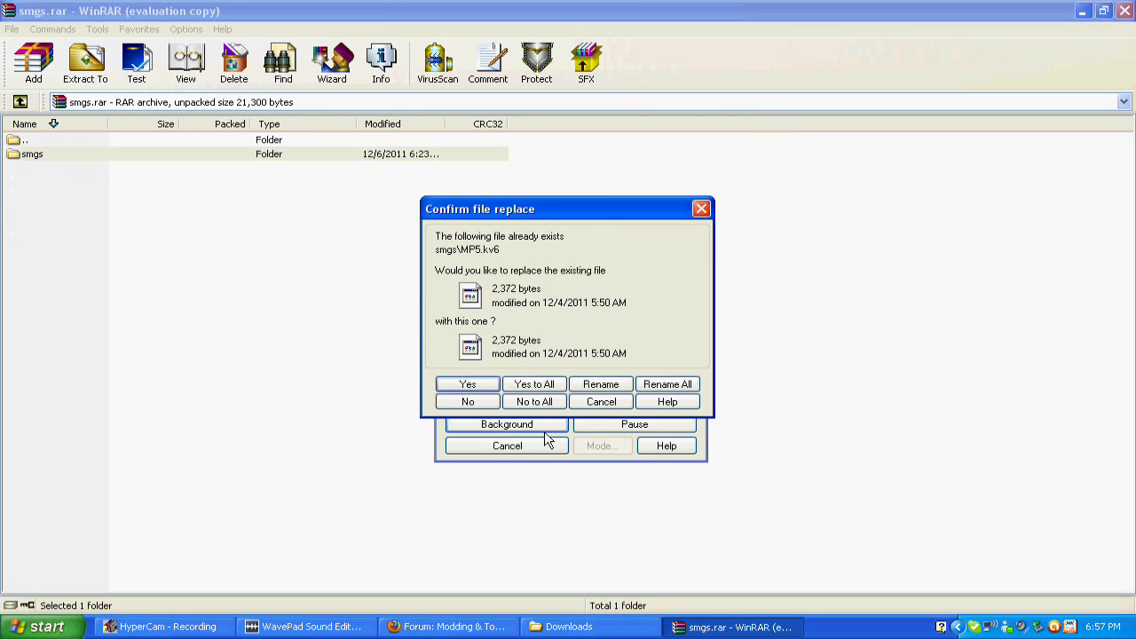
pyautogui.click(537, 386)
pyautogui.hotkey('alt', 'F4')
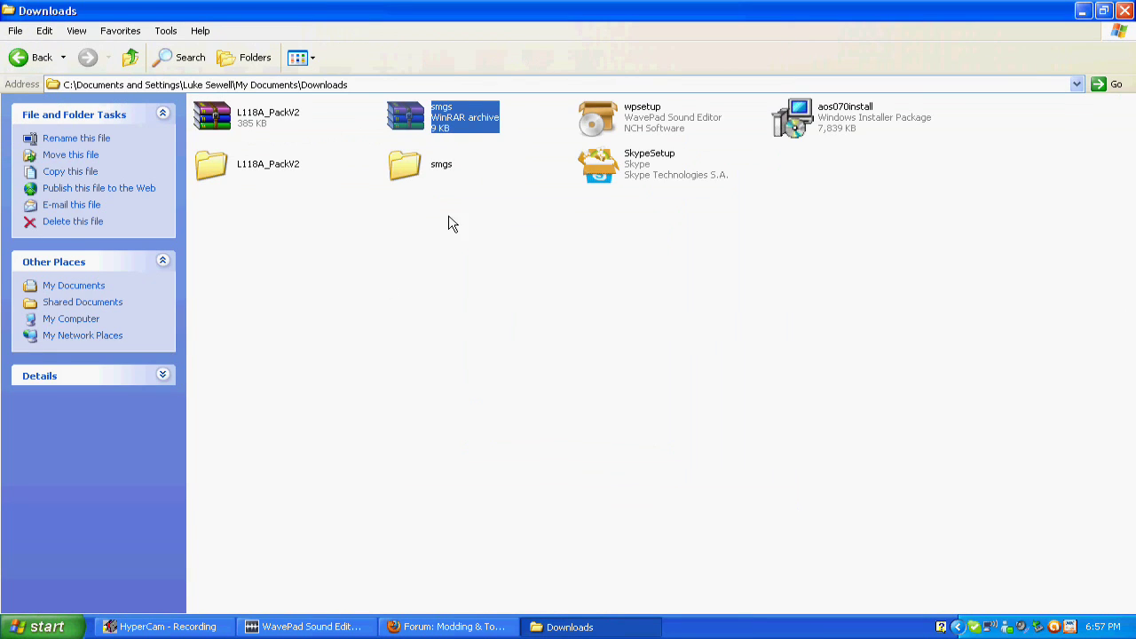
pyautogui.doubleClick(436, 177)
pyautogui.doubleClick(230, 115)
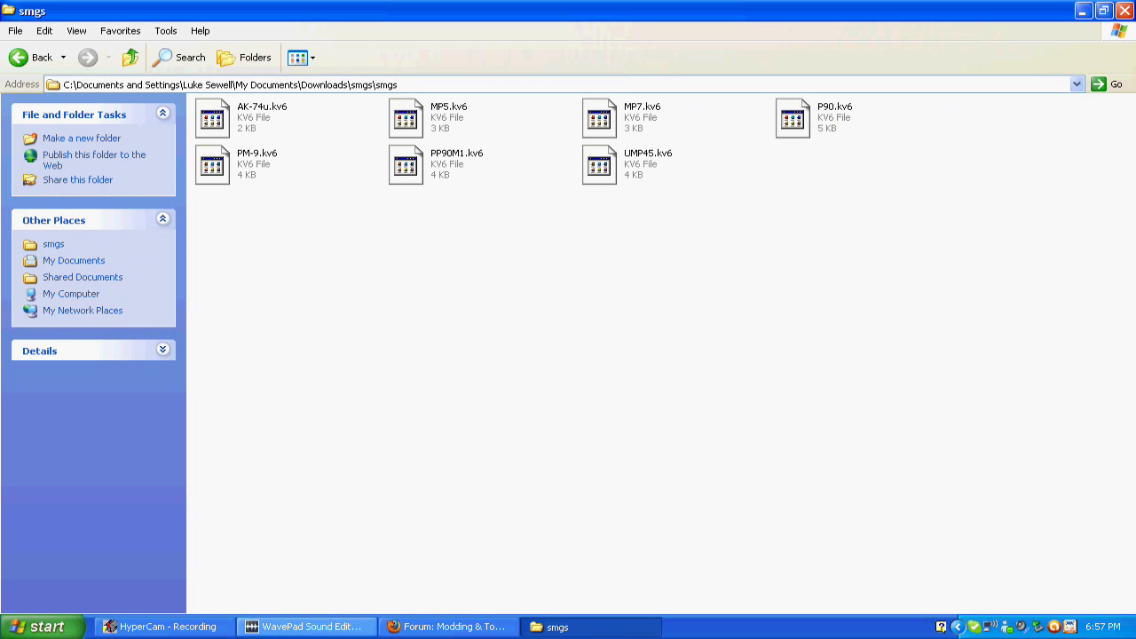
# Switch to Firefox and close the window with the Modding & Tools forum.
pyautogui.click(413, 626)
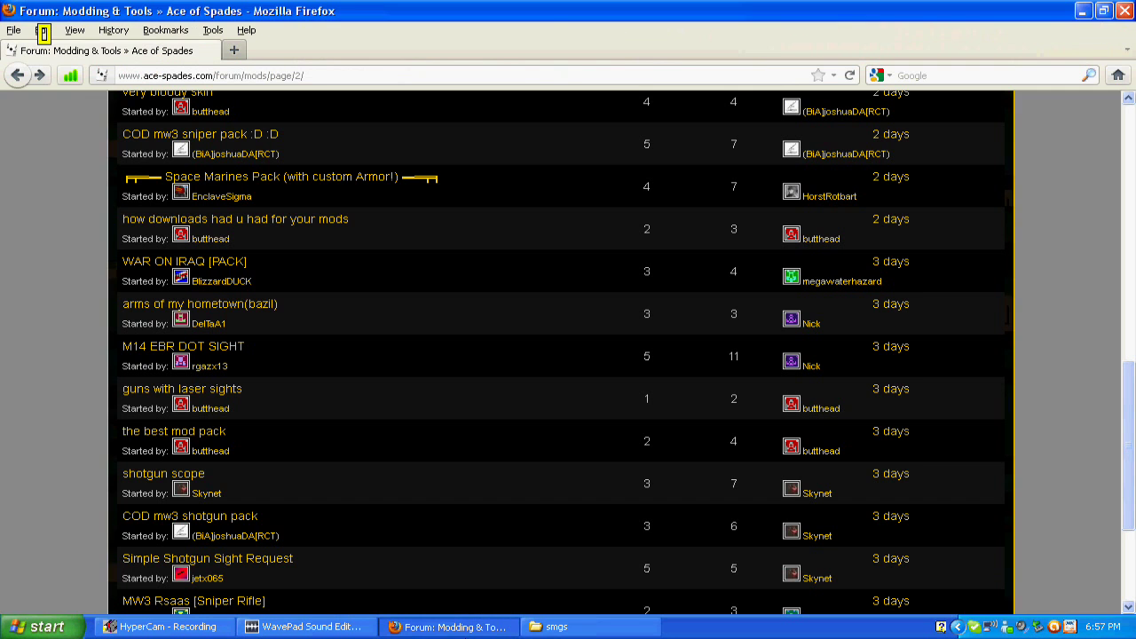
pyautogui.click(452, 628)
pyautogui.click(454, 629)
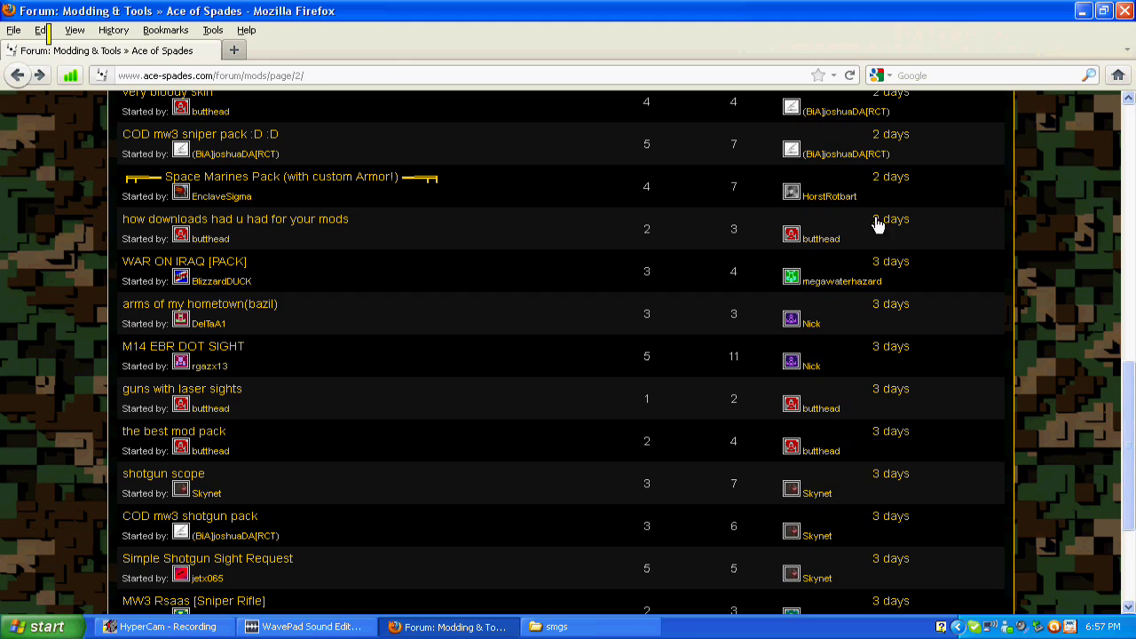
pyautogui.click(1125, 10)
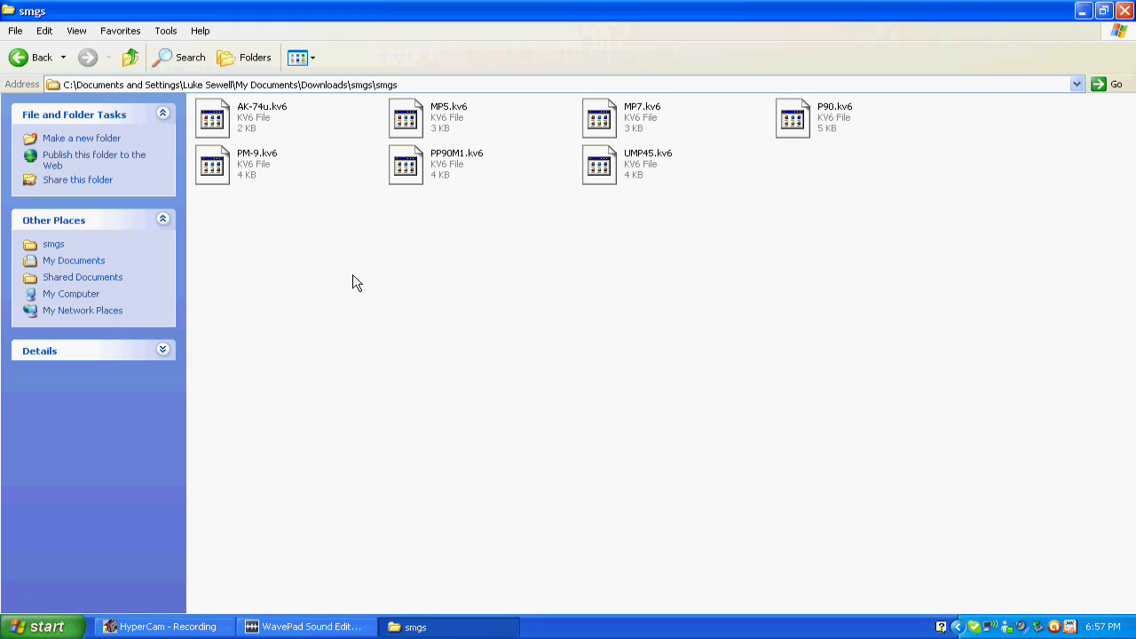
# Open the kv6 folder of C:\Ace of Spades in a second window and place it over the smgs folder, clear of its files.
pyautogui.click(44, 627)
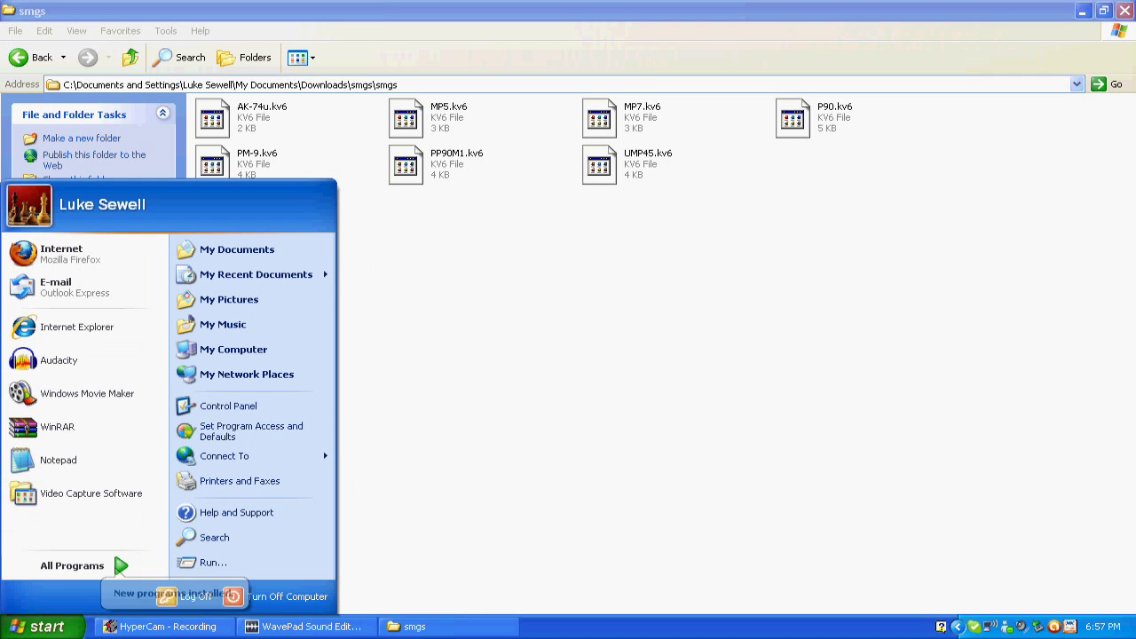
pyautogui.click(264, 347)
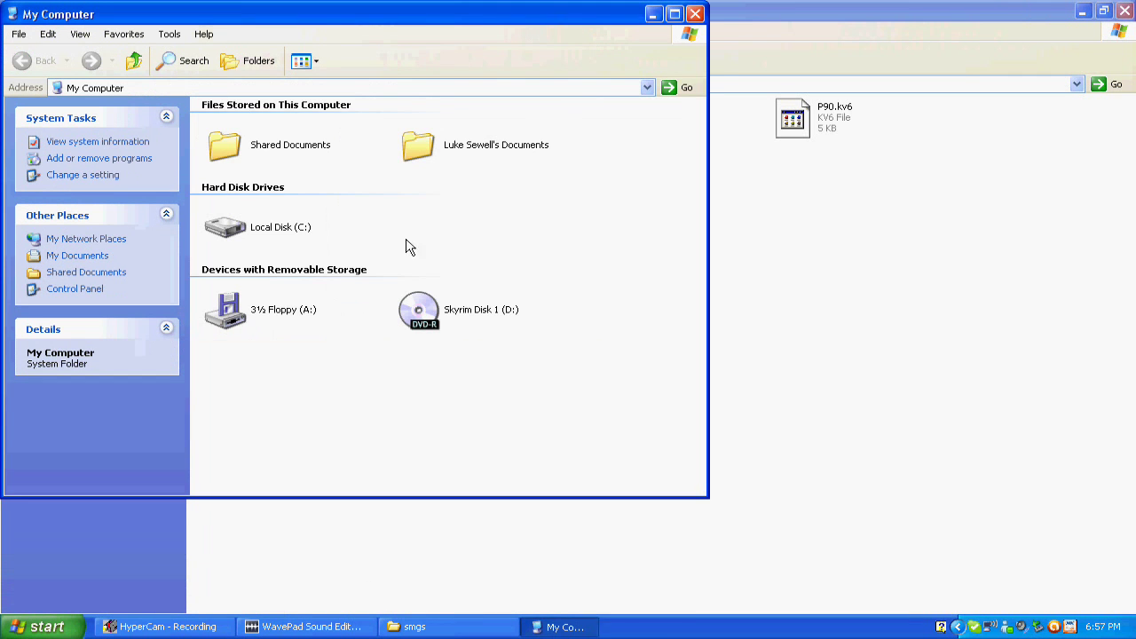
pyautogui.doubleClick(297, 226)
pyautogui.moveTo(423, 18); pyautogui.dragTo(1002, 76)
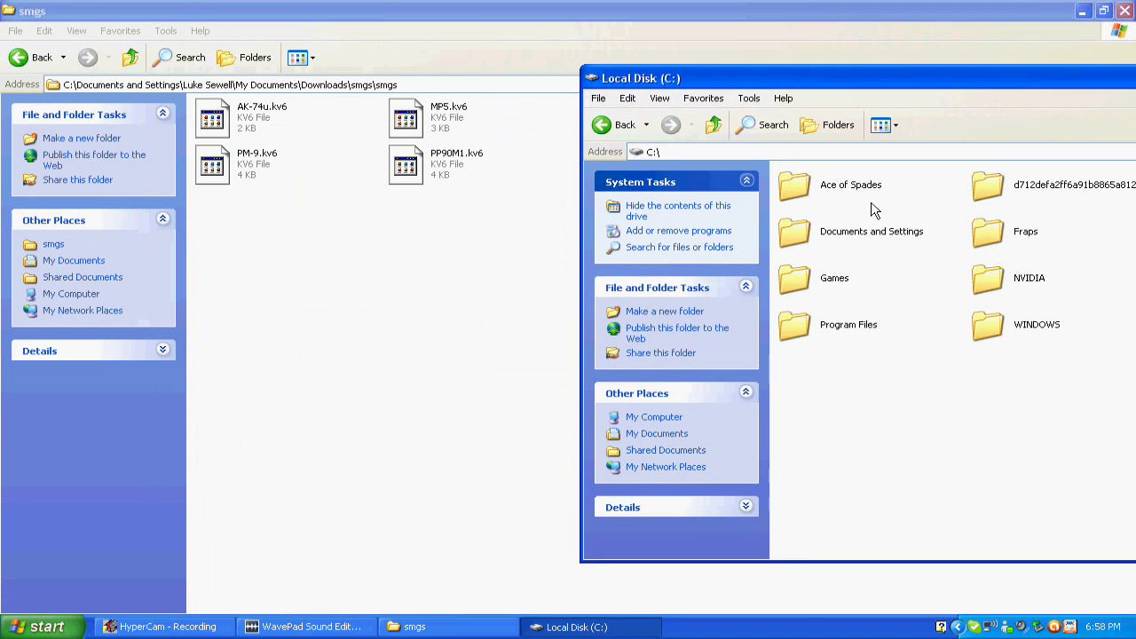
pyautogui.doubleClick(857, 190)
pyautogui.moveTo(926, 86); pyautogui.dragTo(807, 213)
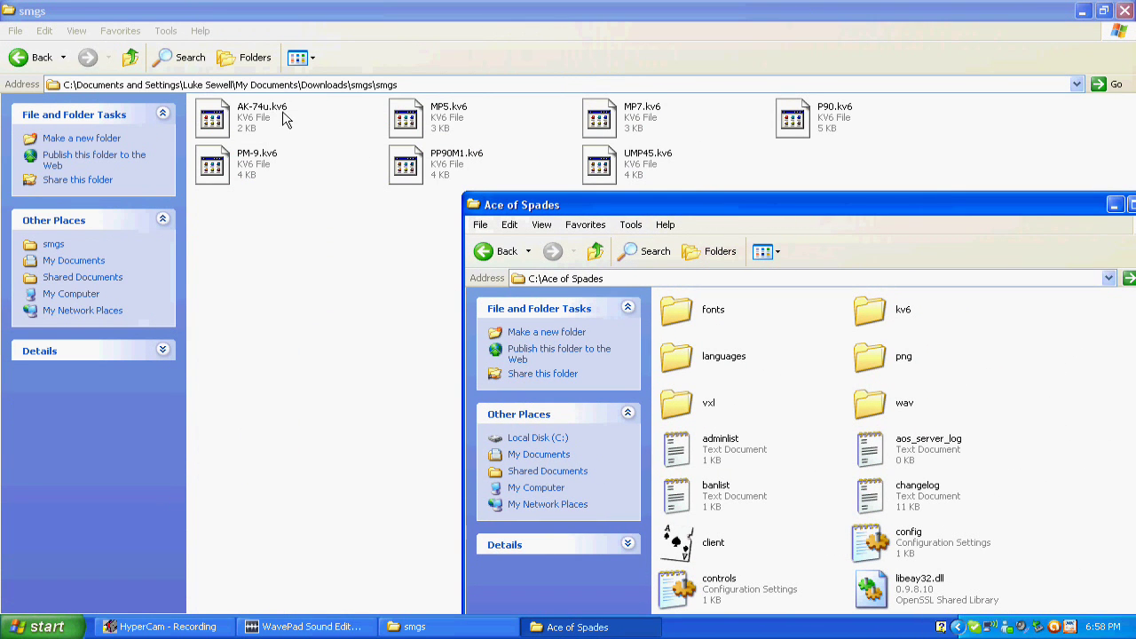
pyautogui.doubleClick(890, 318)
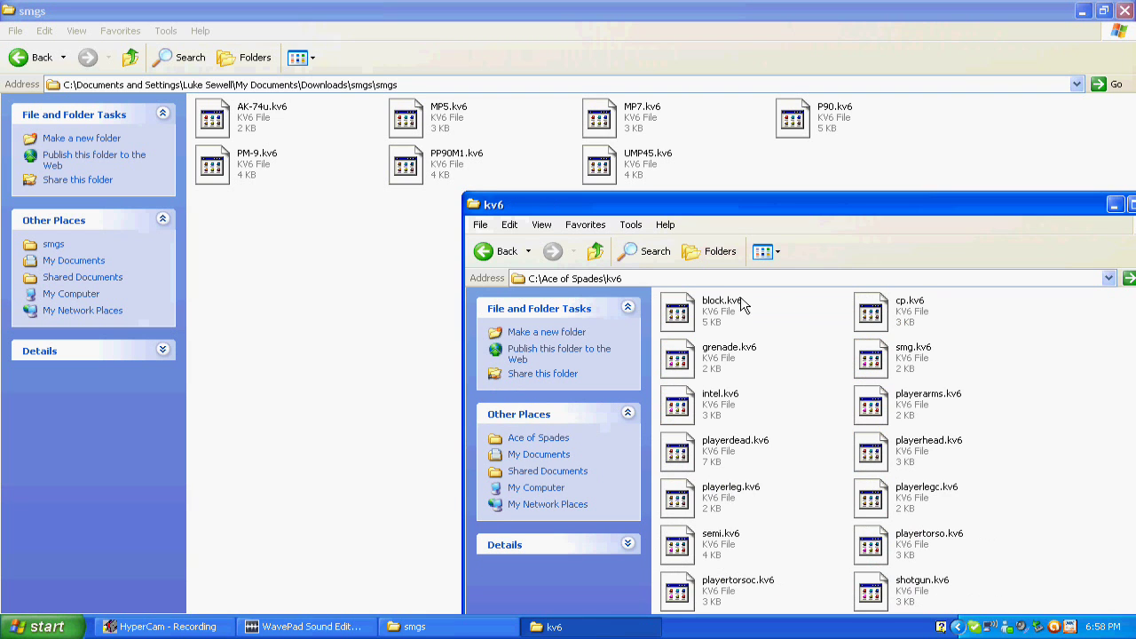
pyautogui.moveTo(885, 211); pyautogui.dragTo(724, 218)
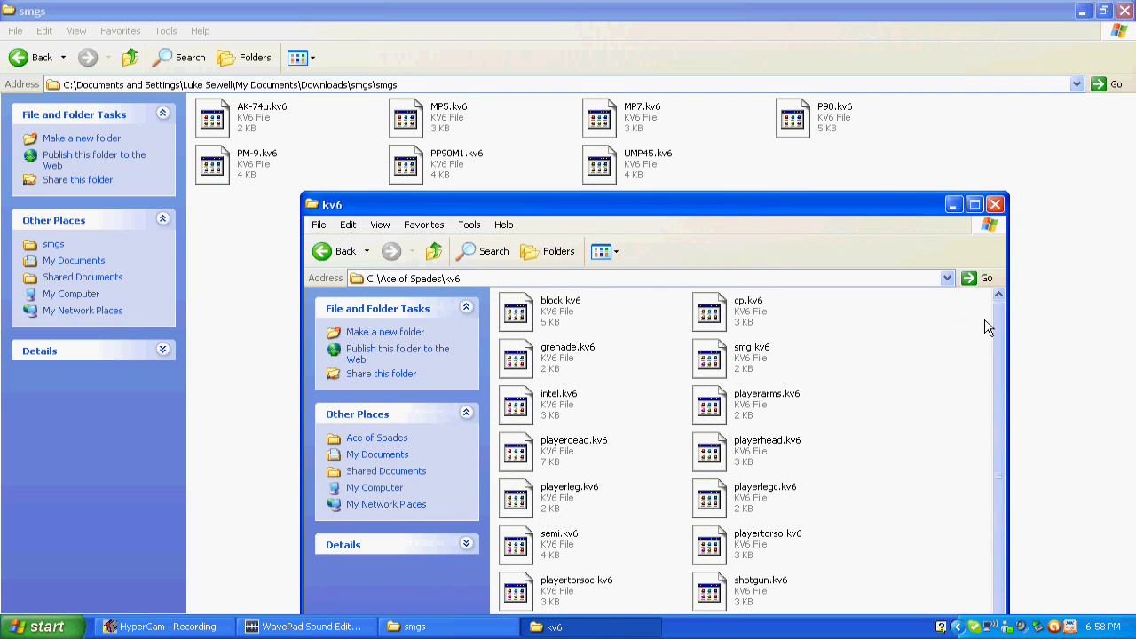
# Look through the weapon files in the game's kv6 folder, including smg.kv6, semi.kv6 and shotgun.kv6, keeping the smgs files in view.
pyautogui.moveTo(988, 328); pyautogui.dragTo(987, 393)
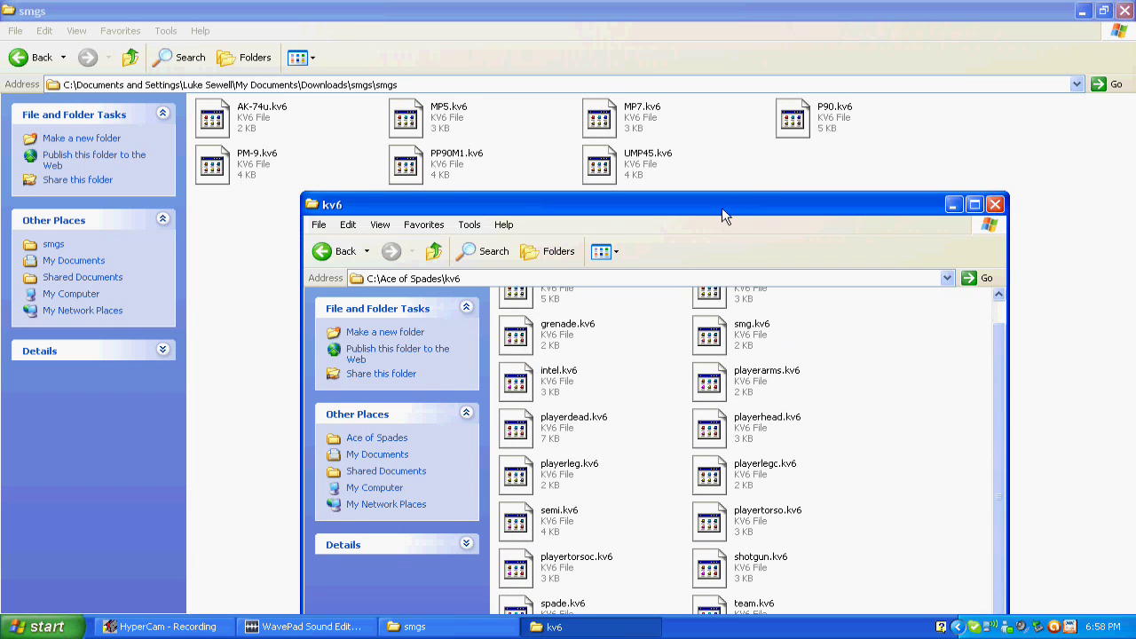
pyautogui.moveTo(722, 209); pyautogui.dragTo(719, 179)
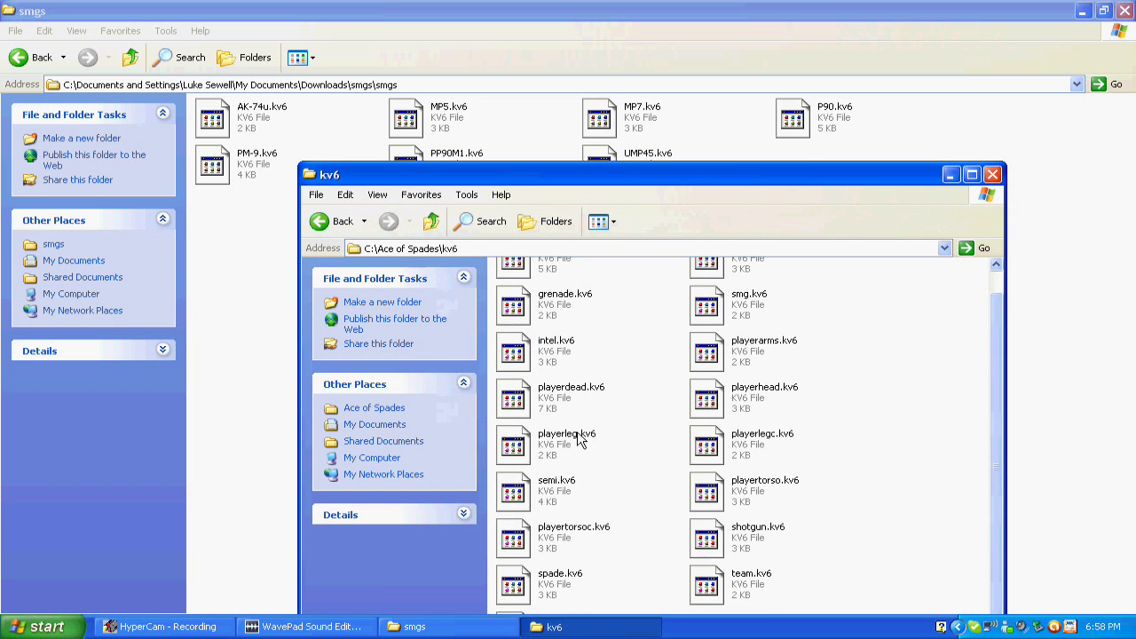
pyautogui.click(542, 489)
pyautogui.click(638, 473)
pyautogui.click(800, 311)
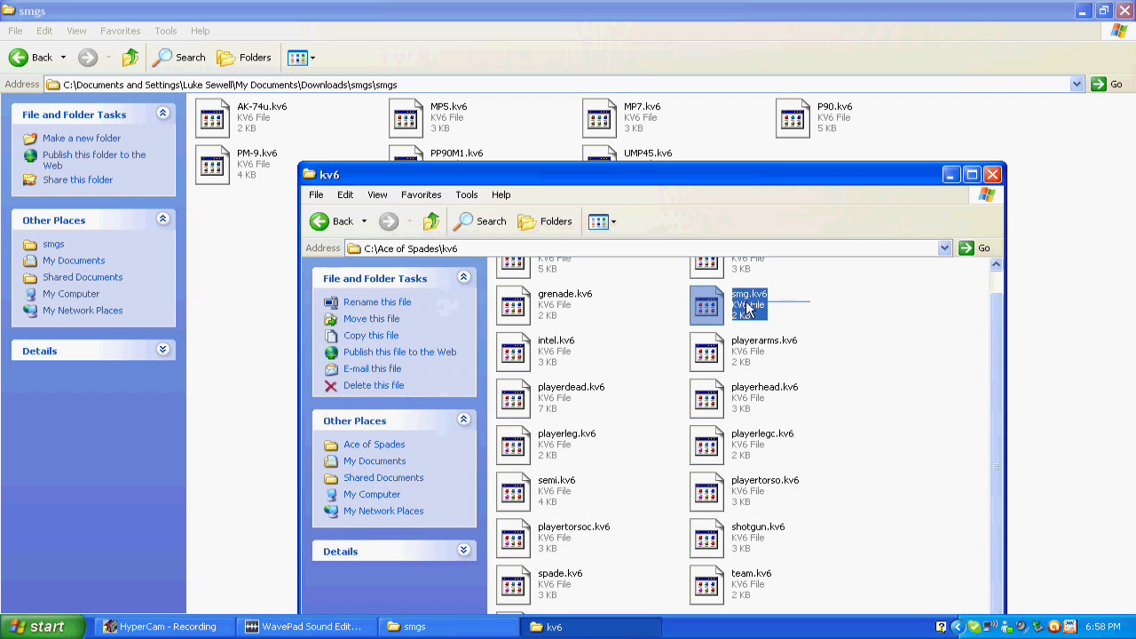
pyautogui.click(852, 320)
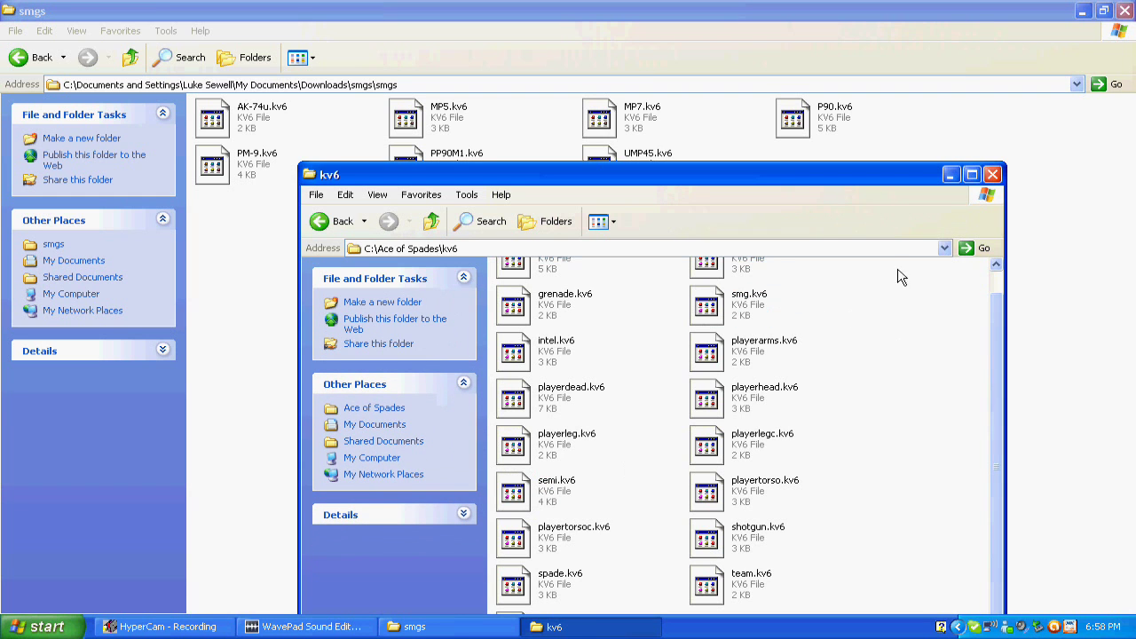
pyautogui.moveTo(792, 174); pyautogui.dragTo(843, 85)
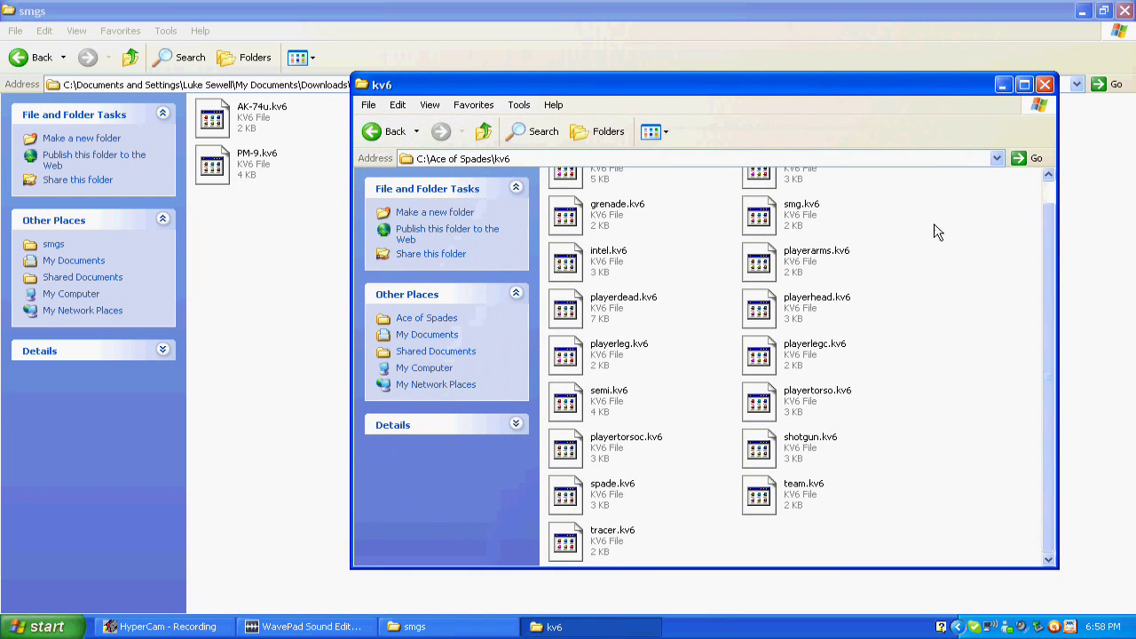
pyautogui.click(864, 469)
pyautogui.click(888, 337)
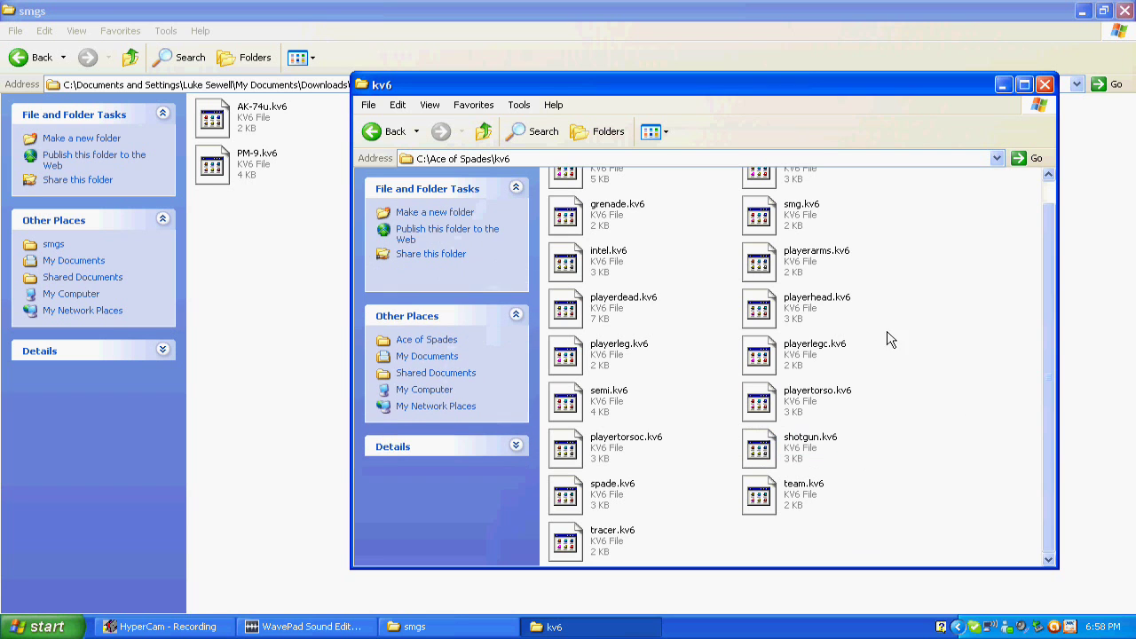
pyautogui.moveTo(586, 93); pyautogui.dragTo(436, 258)
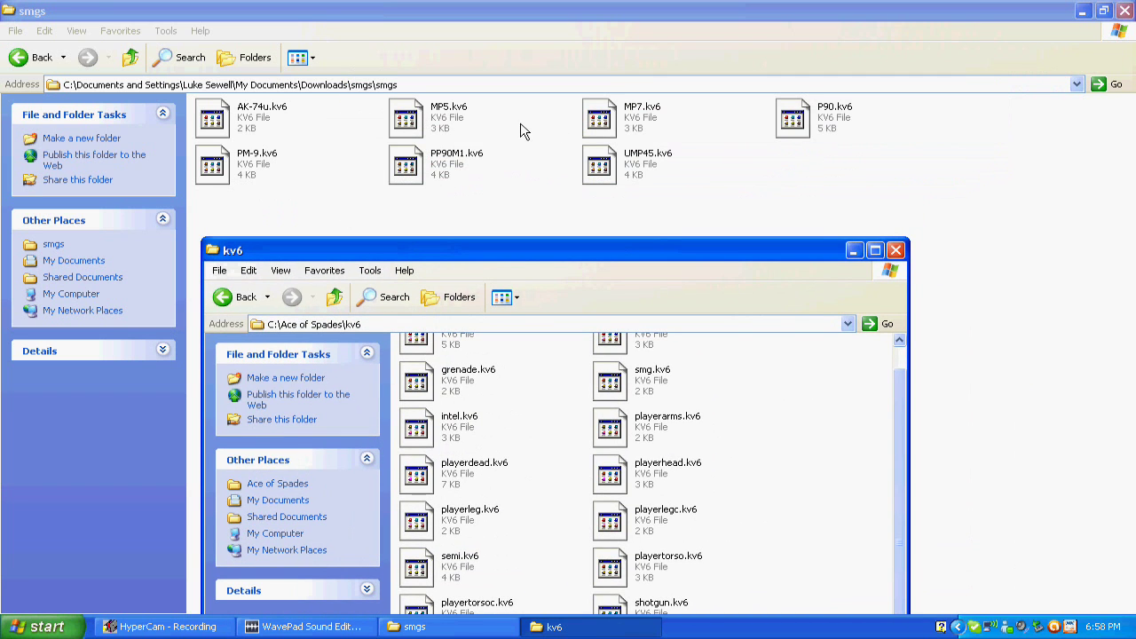
# Rename MP5.kv6 in the smgs folder to smg.kv6, matching the file name used in the game's kv6 folder.
pyautogui.click(440, 124)
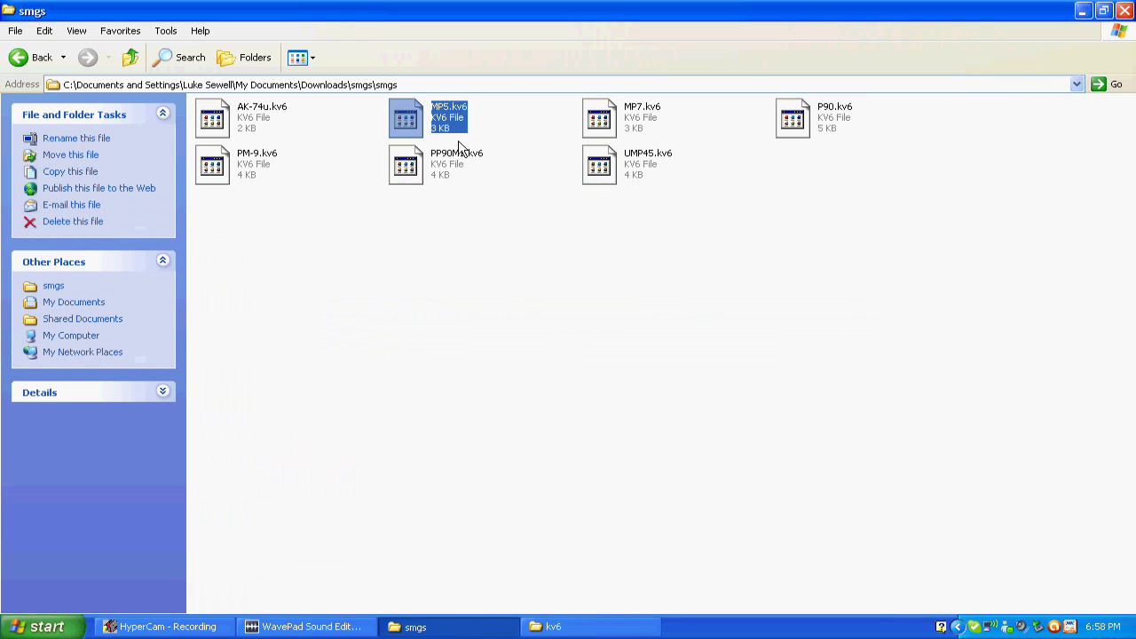
pyautogui.rightClick(451, 118)
pyautogui.click(520, 310)
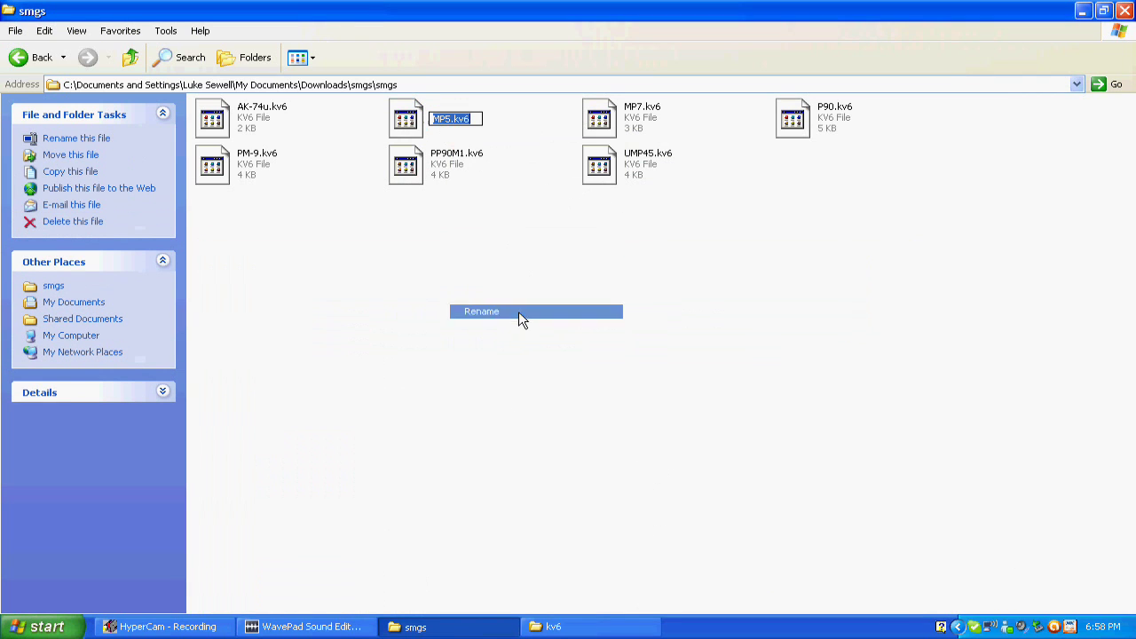
pyautogui.click(455, 119)
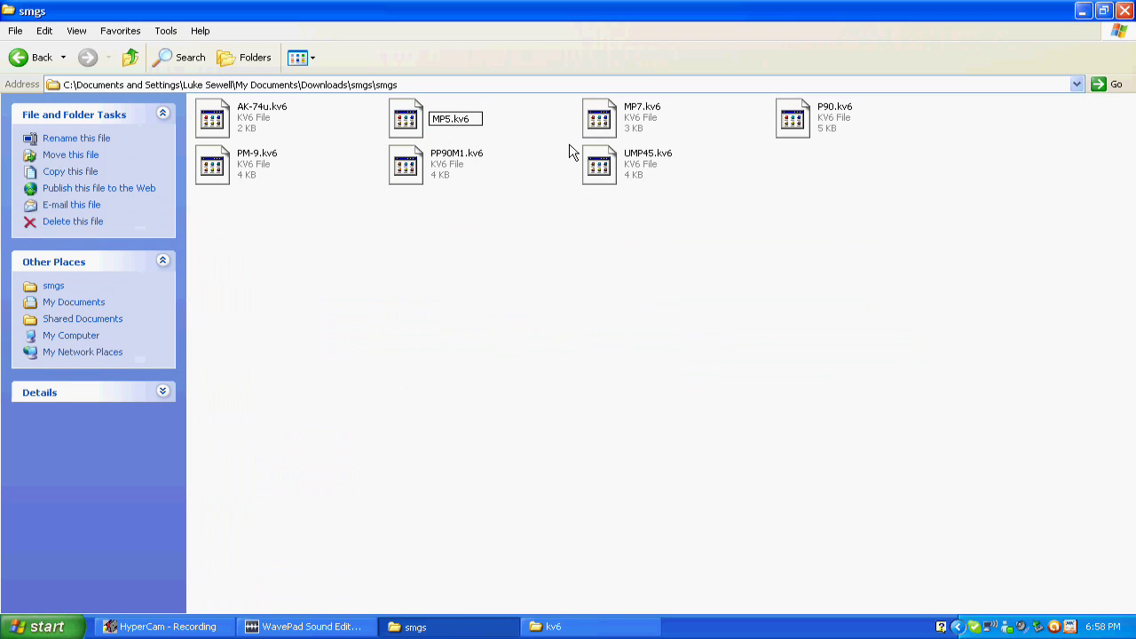
pyautogui.press('BackSpace')
pyautogui.press('BackSpace')
pyautogui.press('BackSpace')
pyautogui.click(550, 626)
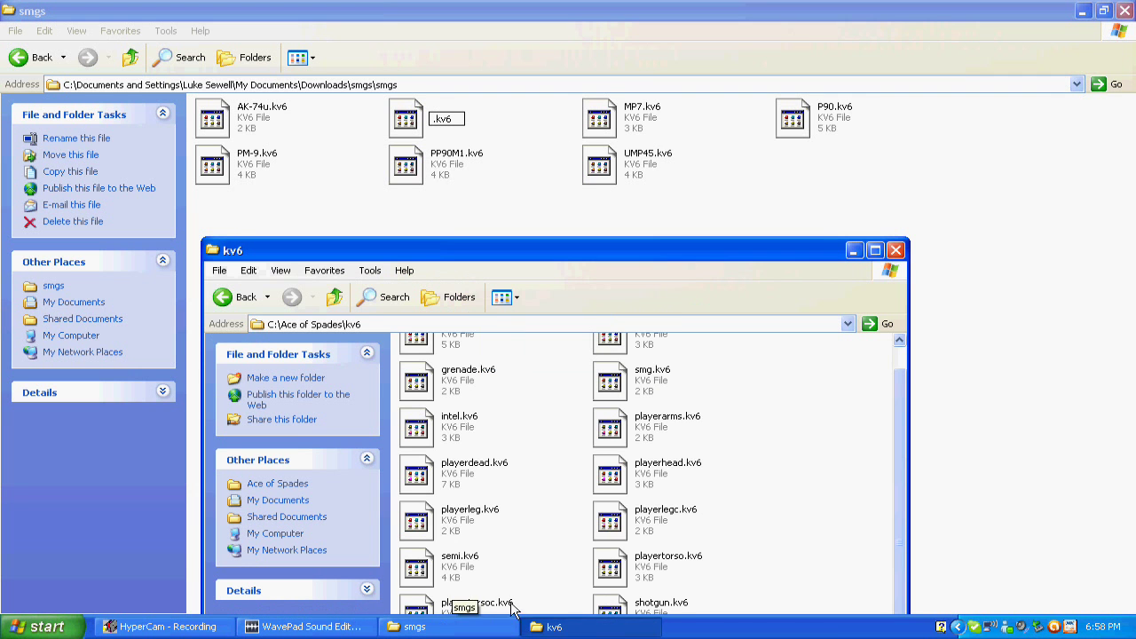
pyautogui.moveTo(633, 253); pyautogui.dragTo(629, 228)
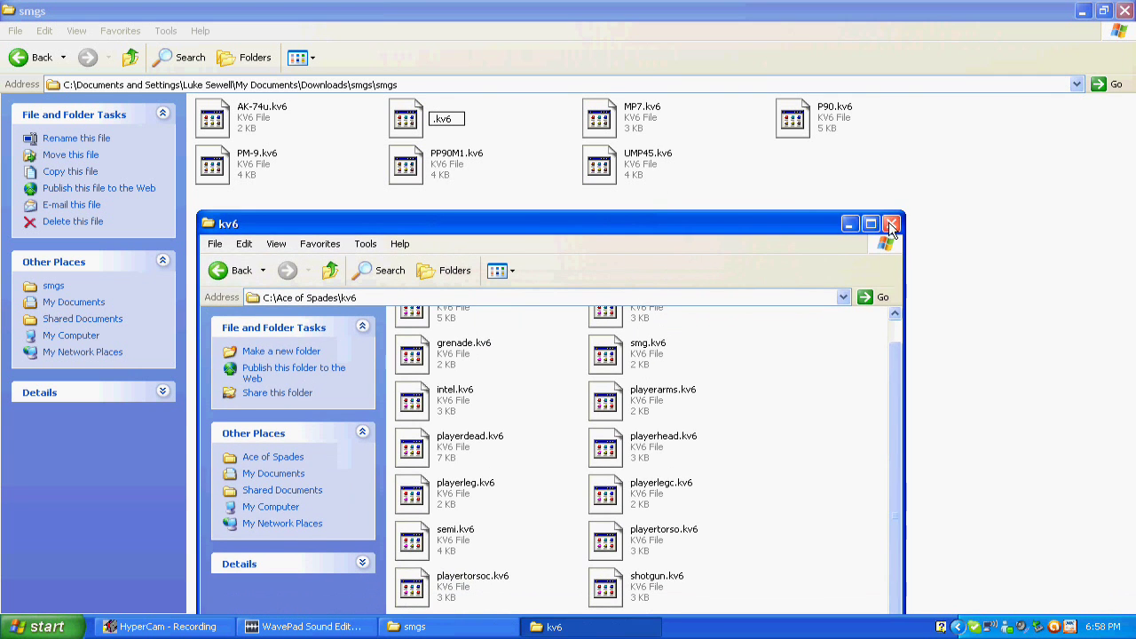
pyautogui.click(850, 224)
pyautogui.click(572, 363)
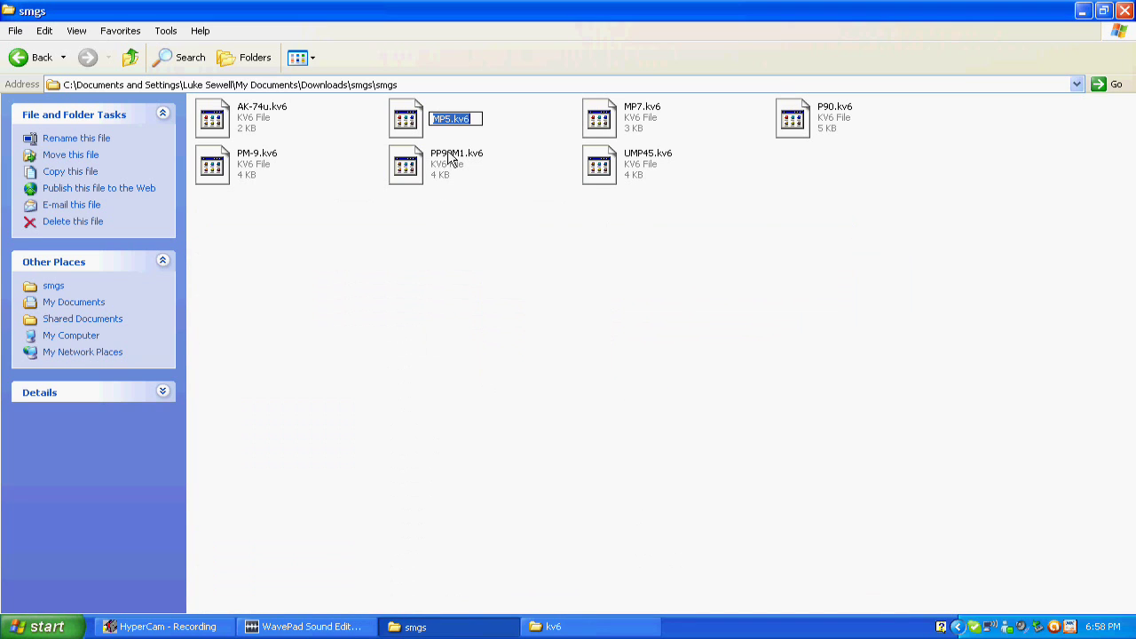
pyautogui.moveTo(450, 123); pyautogui.dragTo(385, 127)
pyautogui.press('BackSpace')
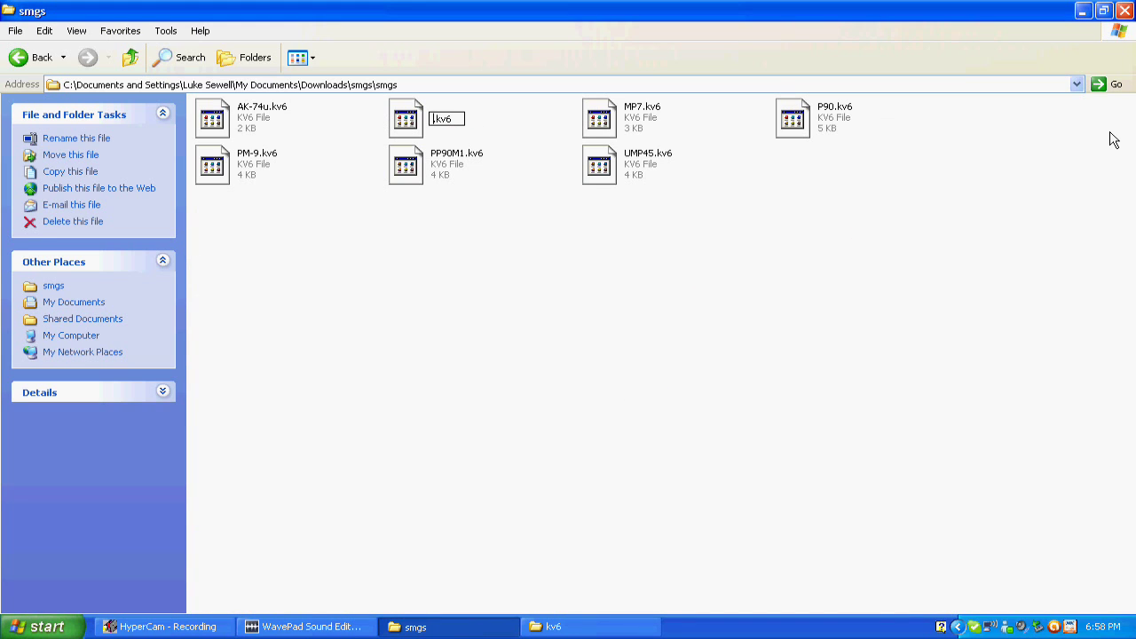
pyautogui.write('smg')
pyautogui.press('Return')
# Move the renamed smg.kv6 into C:\Ace of Spades\kv6, replacing the existing file.
pyautogui.click(638, 628)
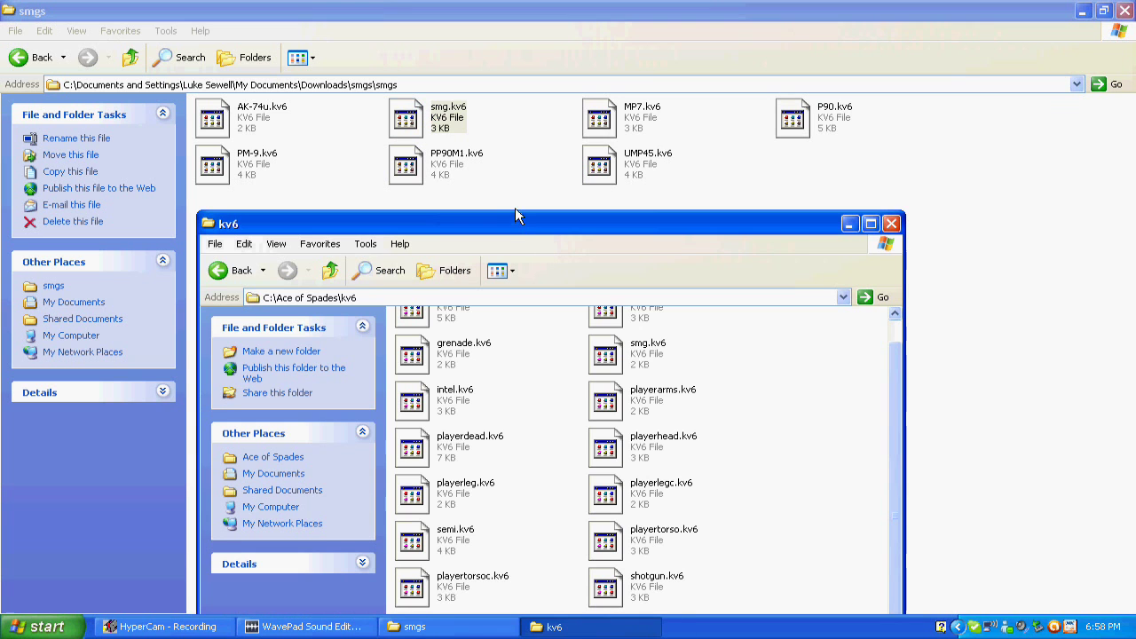
pyautogui.moveTo(447, 116); pyautogui.dragTo(710, 382)
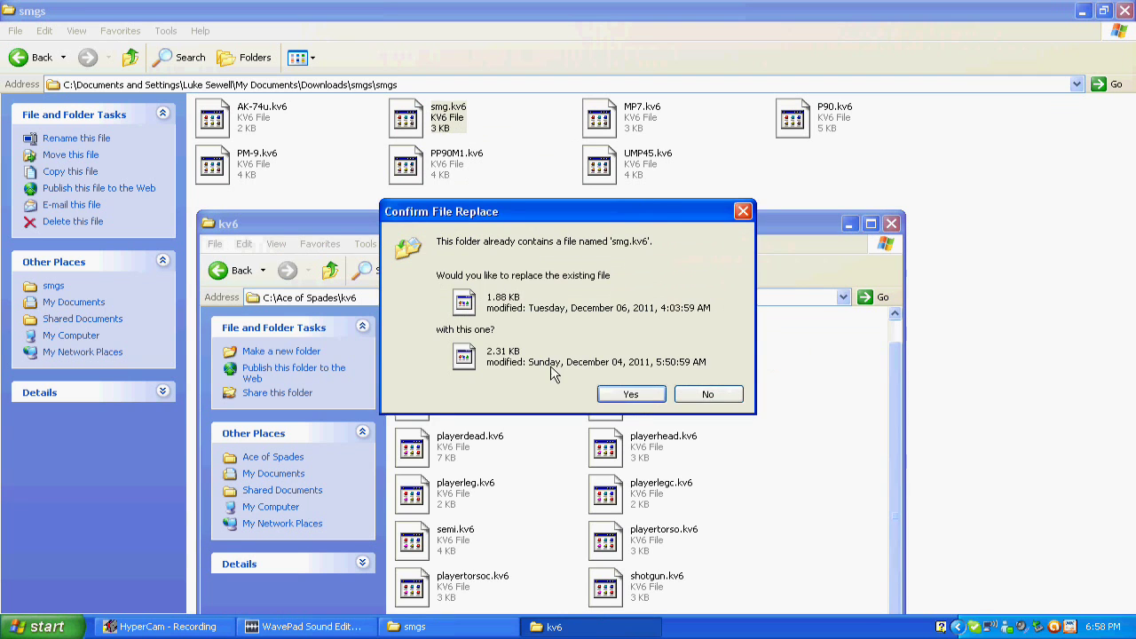
pyautogui.click(630, 394)
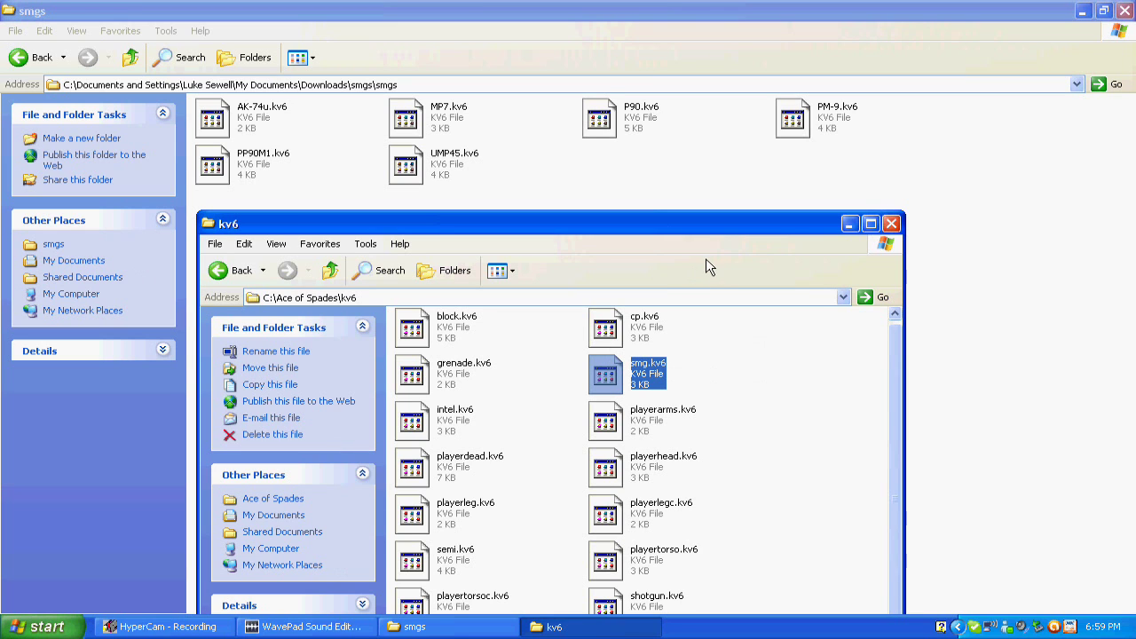
# Return to the Ace of Spades and Downloads folders and open the KV6 folder inside L118A_PackV2\L118A_Pack.
pyautogui.click(232, 270)
pyautogui.click(36, 57)
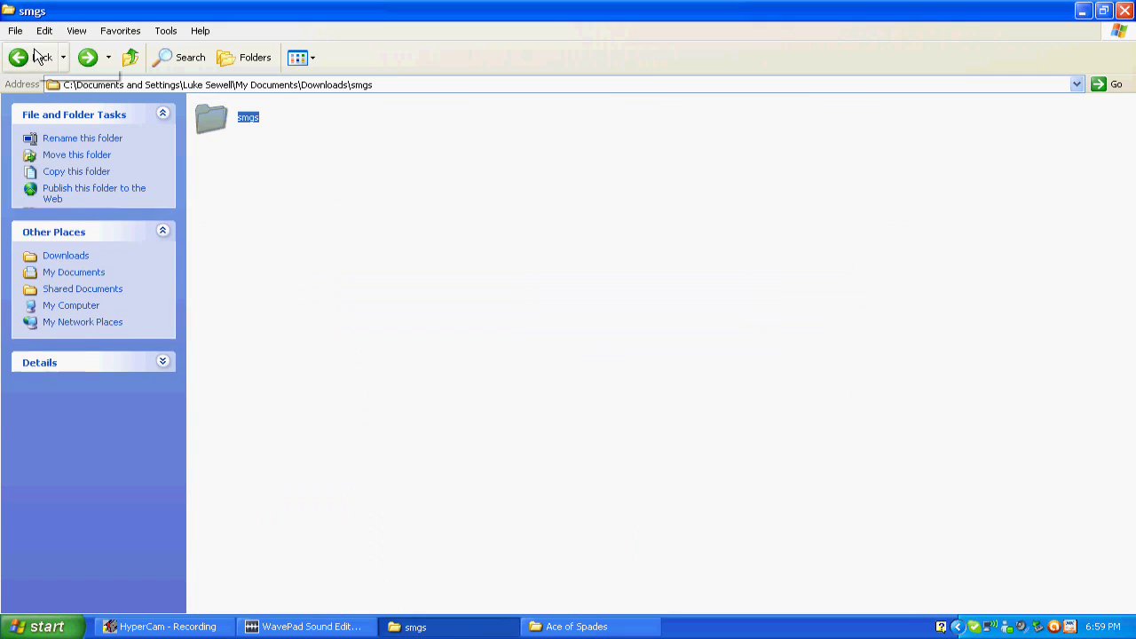
pyautogui.click(35, 57)
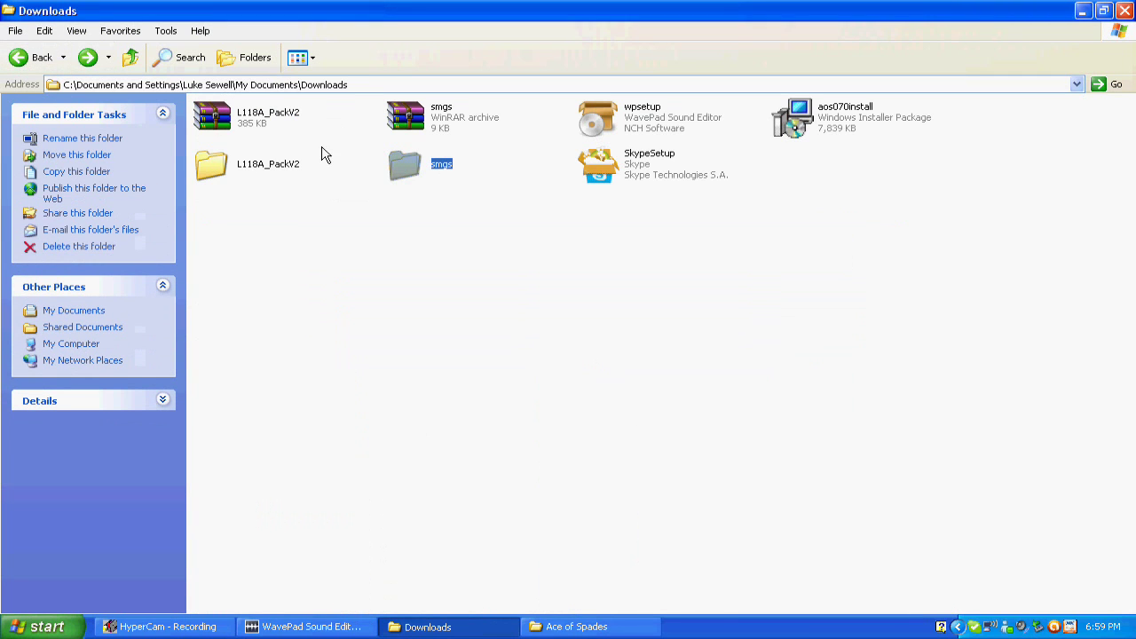
pyautogui.doubleClick(275, 167)
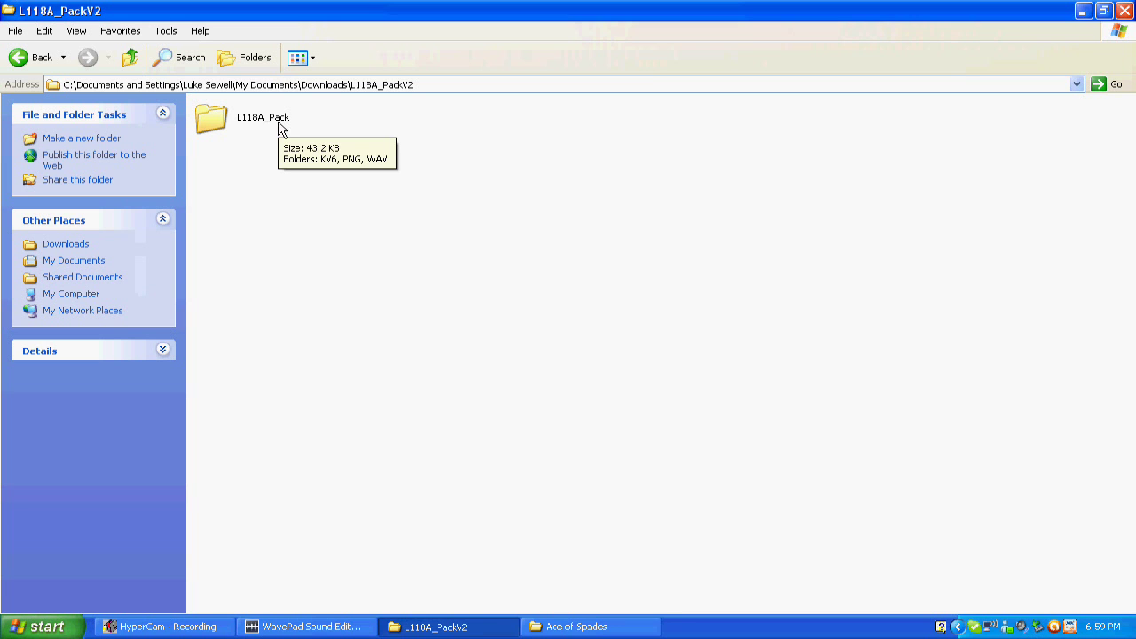
pyautogui.click(573, 626)
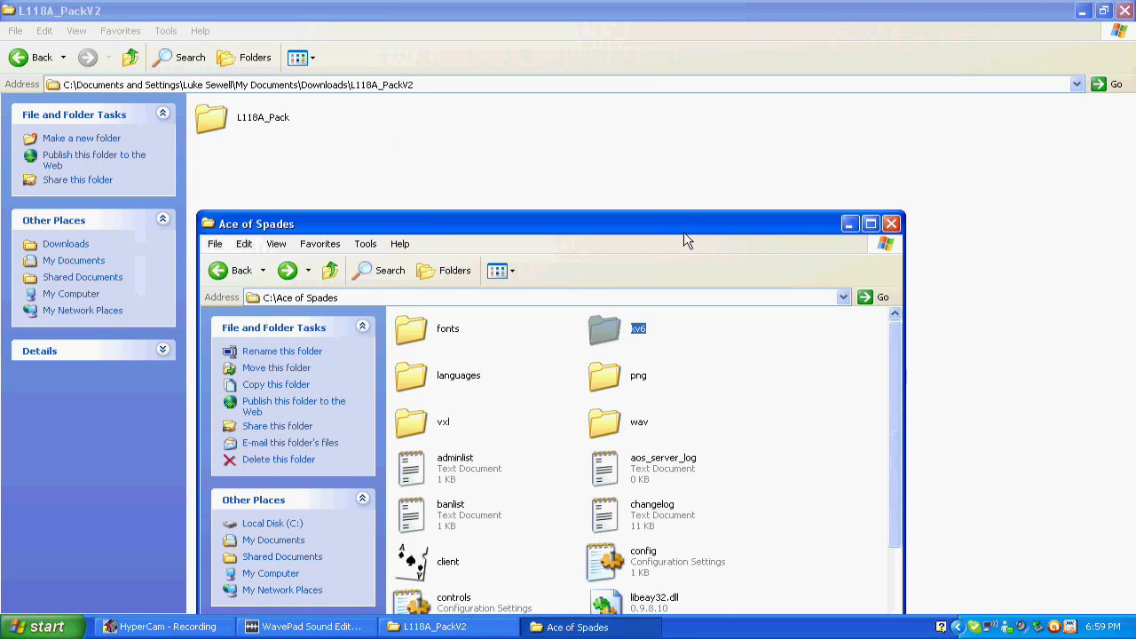
pyautogui.moveTo(685, 233); pyautogui.dragTo(862, 168)
pyautogui.doubleClick(258, 127)
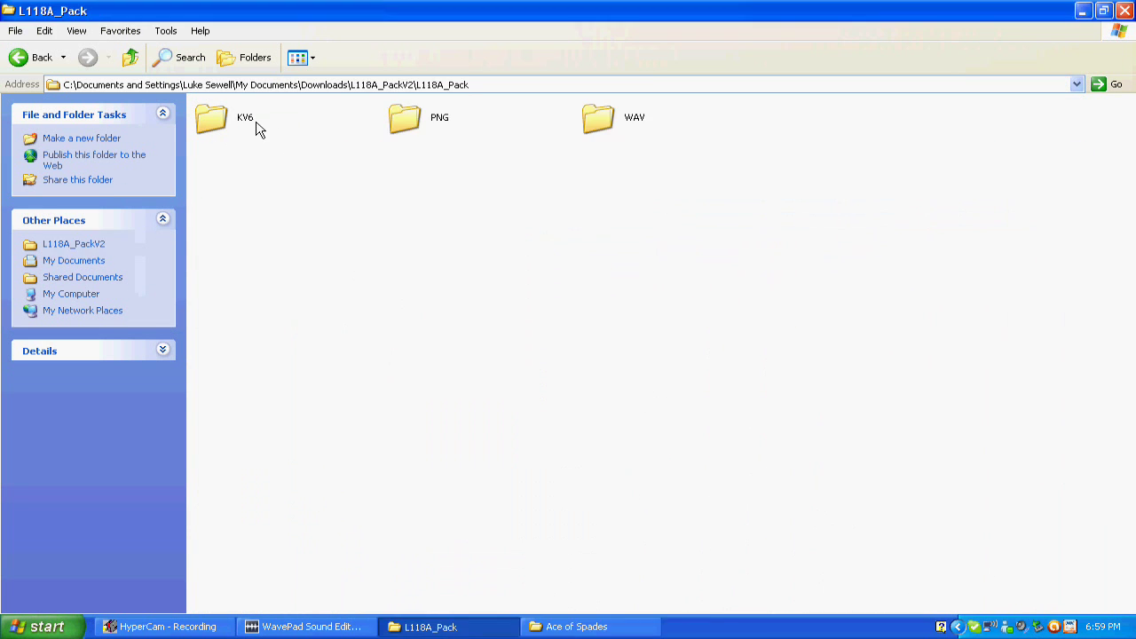
pyautogui.doubleClick(246, 124)
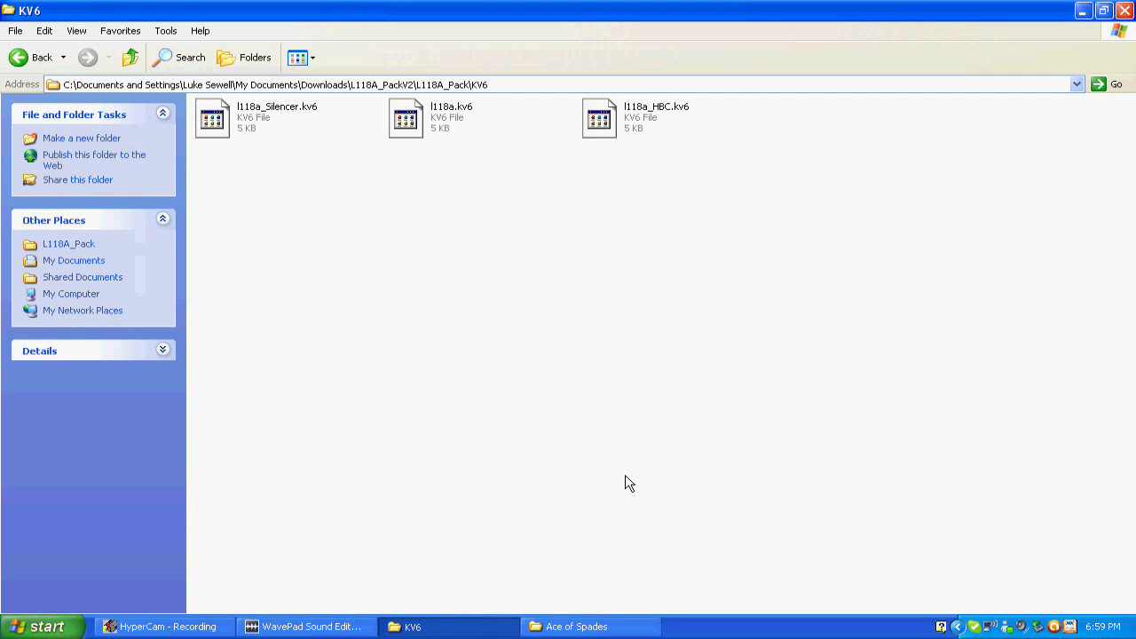
# Move the original semi.kv6 from C:\Ace of Spades\kv6 into the KV6 folder of L118A_Pack.
pyautogui.click(577, 627)
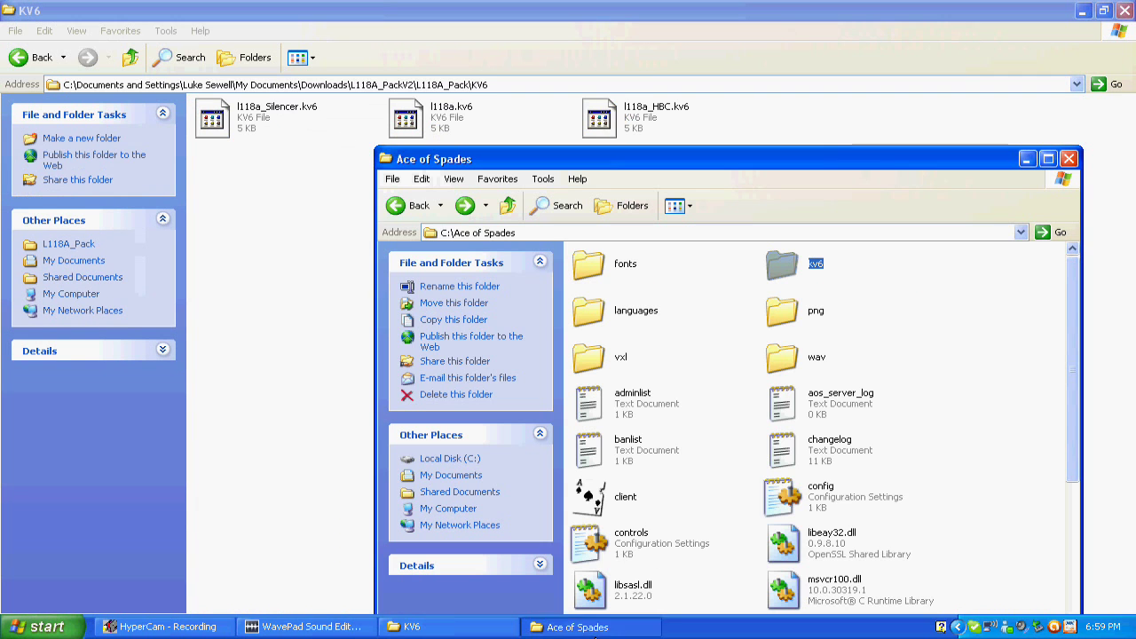
pyautogui.doubleClick(782, 264)
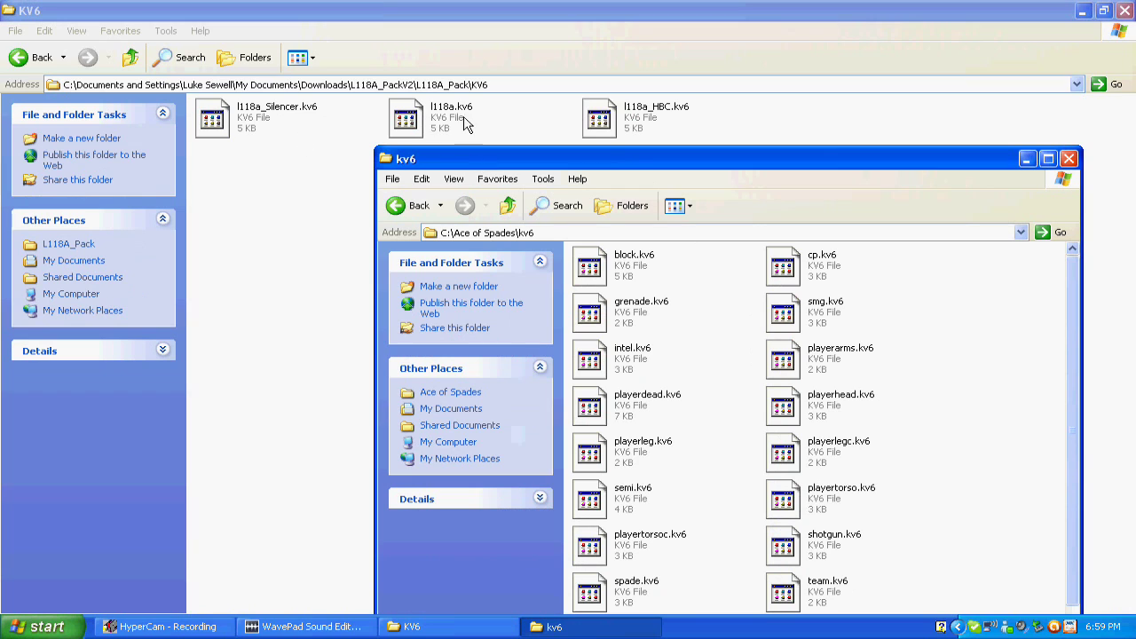
pyautogui.scroll(-1, 707, 420)
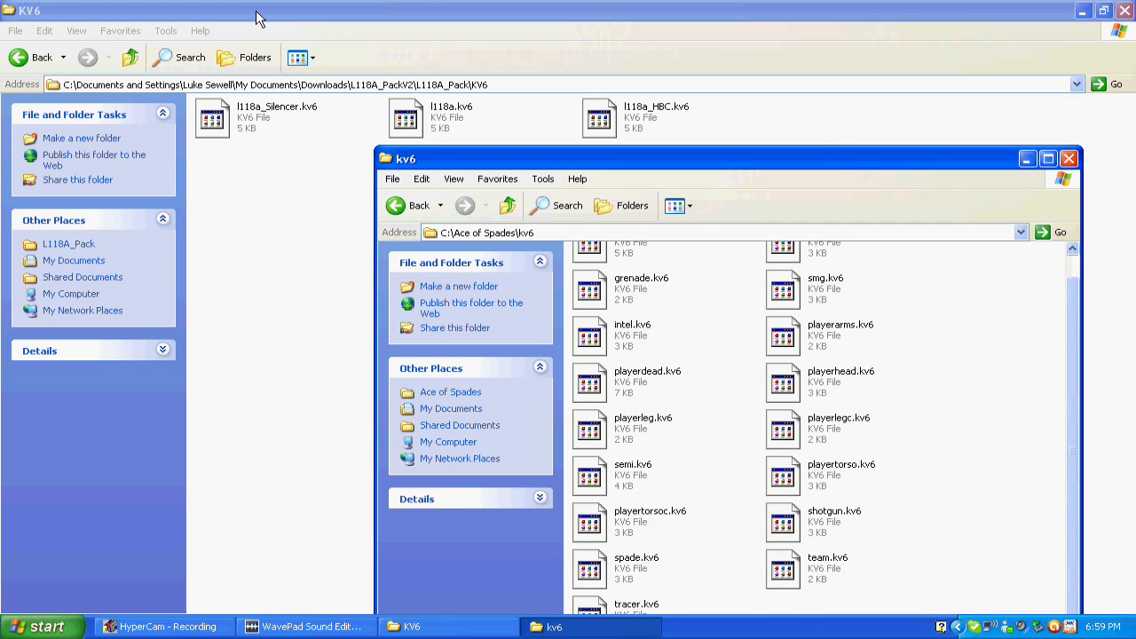
pyautogui.moveTo(652, 469)
pyautogui.mouseDown()
pyautogui.moveTo(635, 479)
pyautogui.moveTo(426, 435)
pyautogui.moveTo(267, 264)
pyautogui.moveTo(645, 498)
pyautogui.moveTo(662, 481)
pyautogui.mouseUp()
pyautogui.click(661, 481)
pyautogui.click(640, 478)
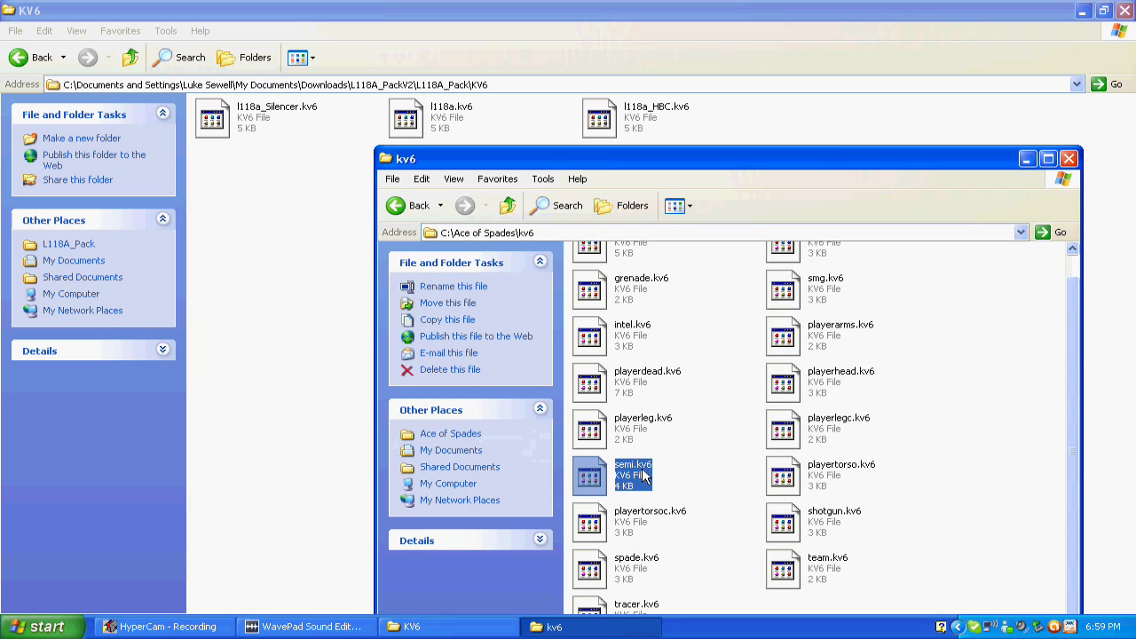
pyautogui.moveTo(645, 477); pyautogui.dragTo(287, 322)
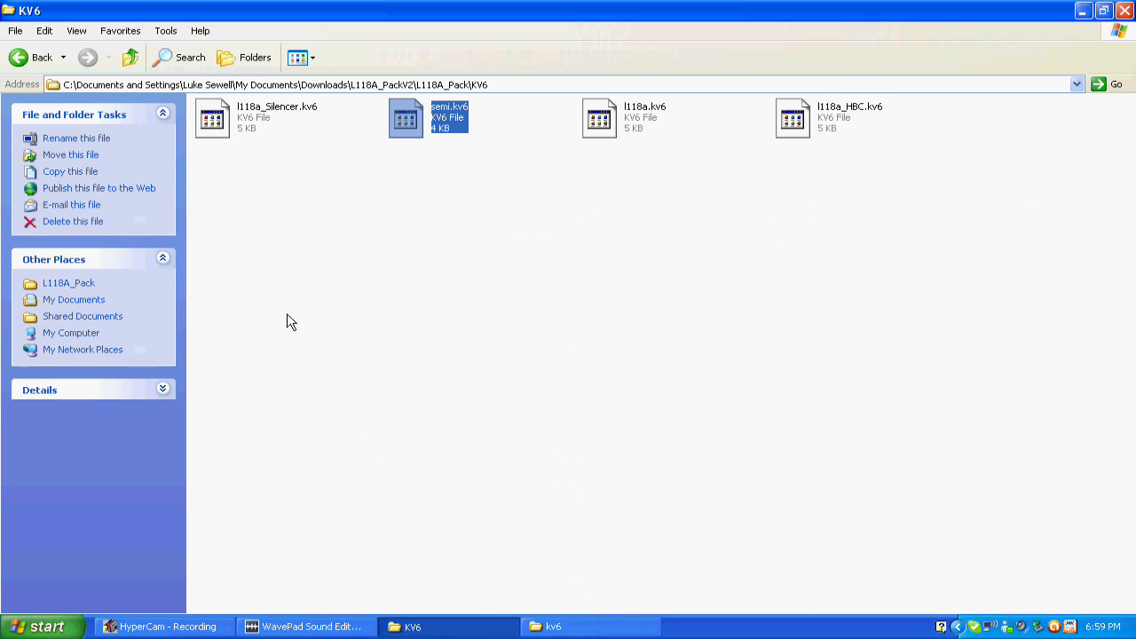
# Rename the original semi.kv6 in the L118A_Pack KV6 folder to semi1.kv6.
pyautogui.rightClick(434, 107)
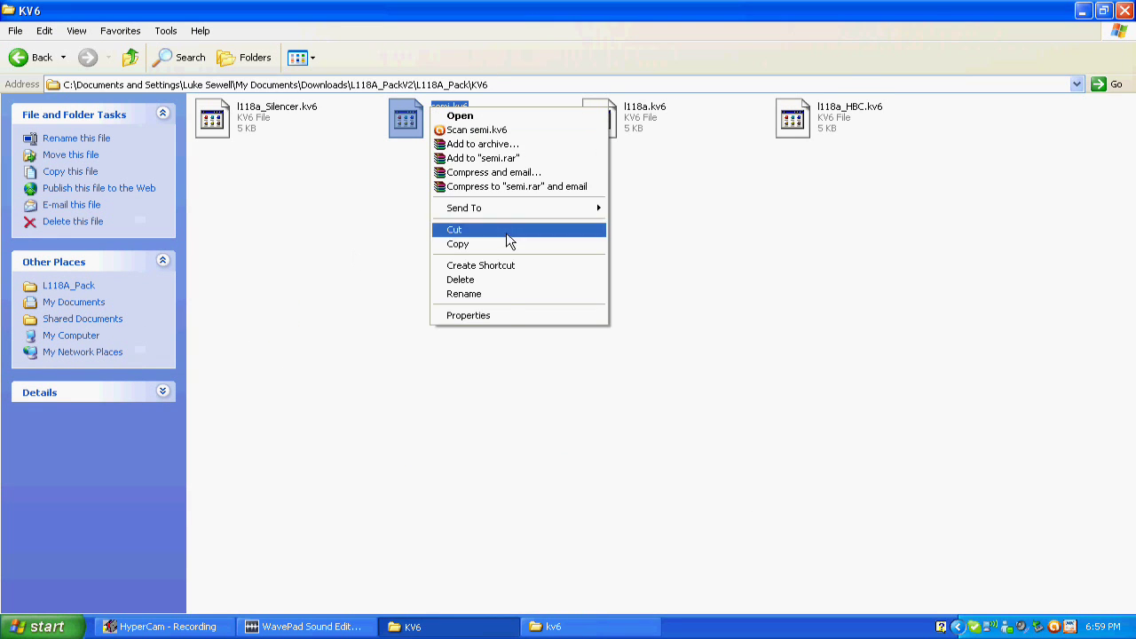
pyautogui.click(514, 295)
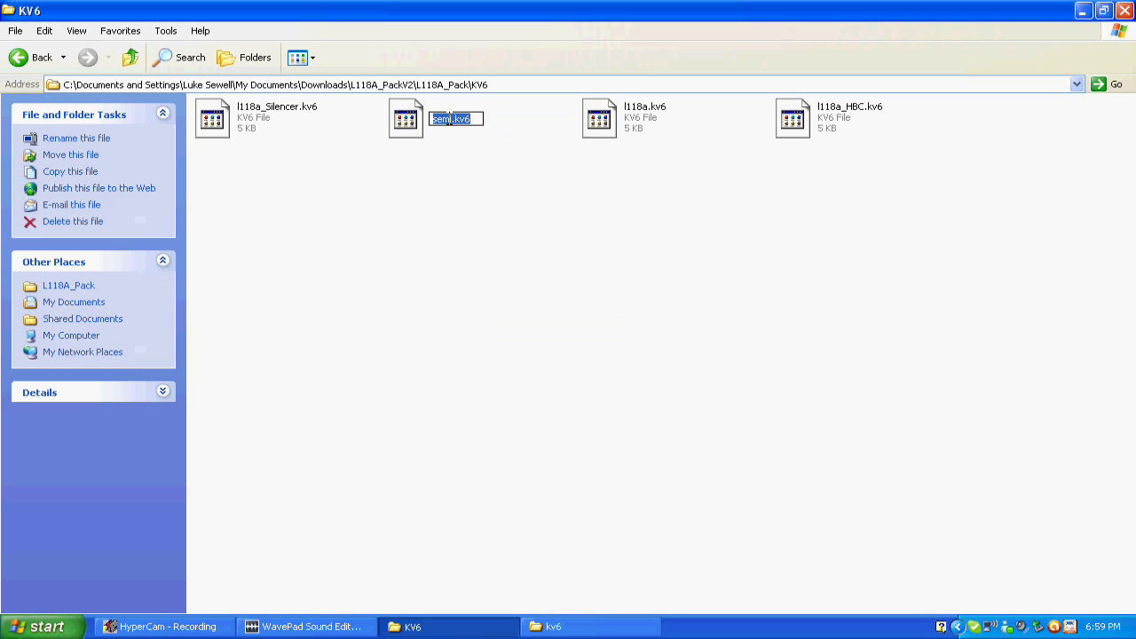
pyautogui.click(449, 117)
pyautogui.write('1')
pyautogui.press('Return')
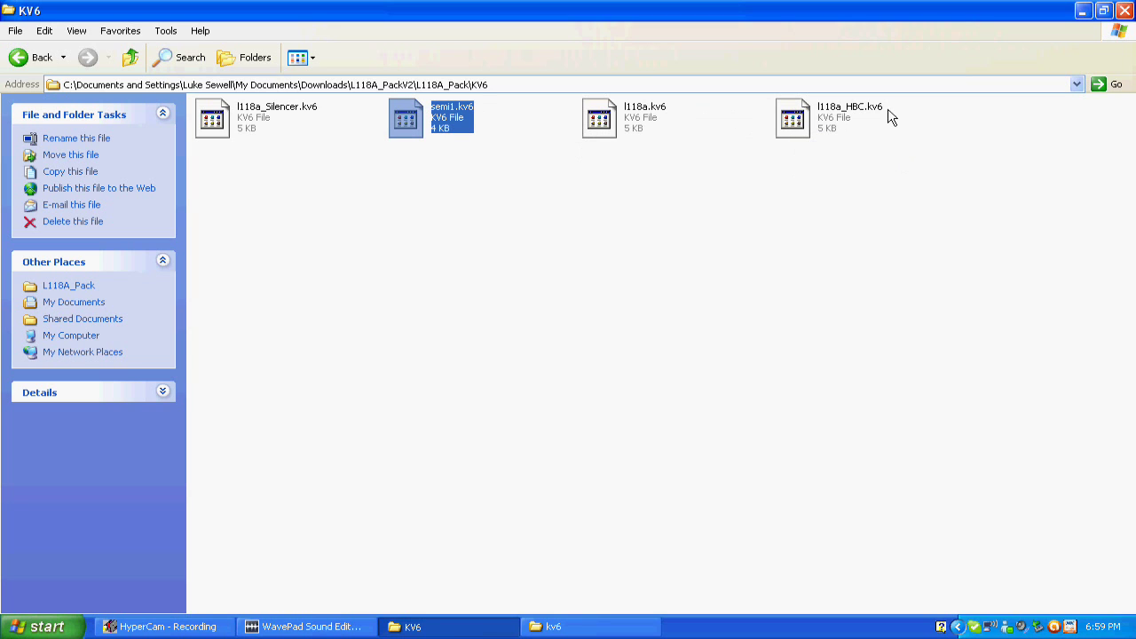
# Rename l118a.kv6 in the L118A_Pack KV6 folder to semi.kv6.
pyautogui.click(651, 125)
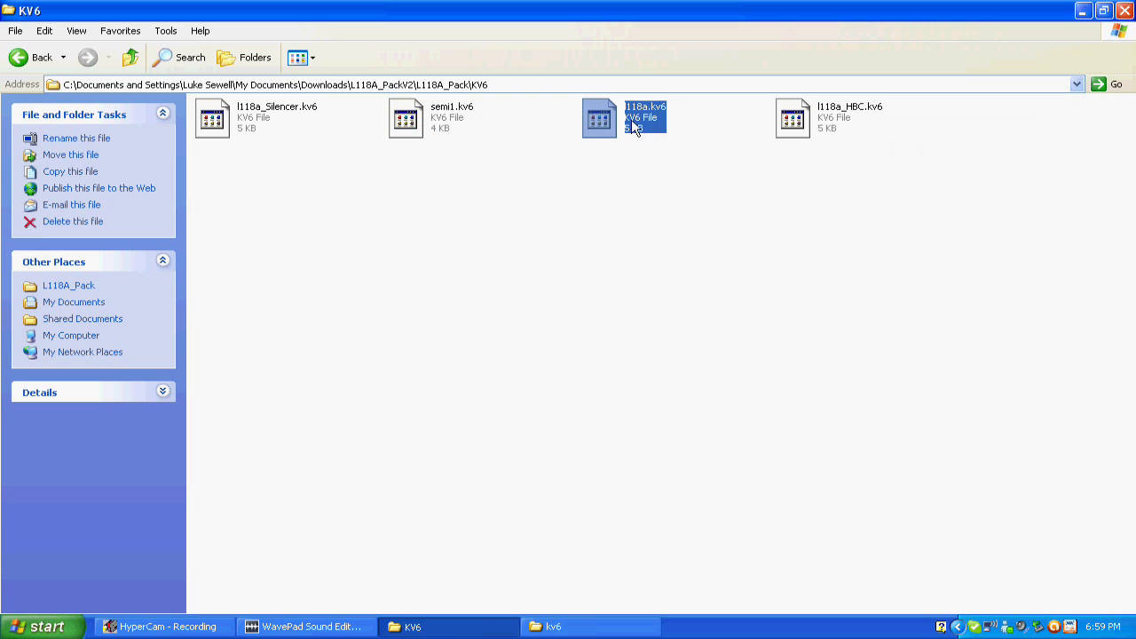
pyautogui.click(555, 626)
pyautogui.rightClick(681, 129)
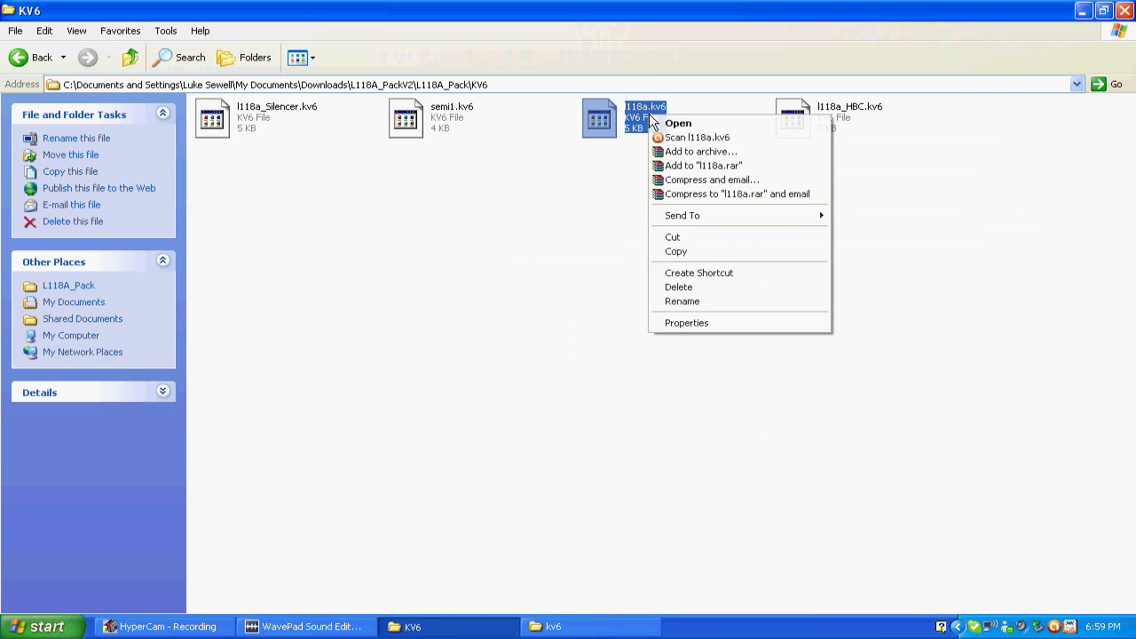
pyautogui.click(715, 301)
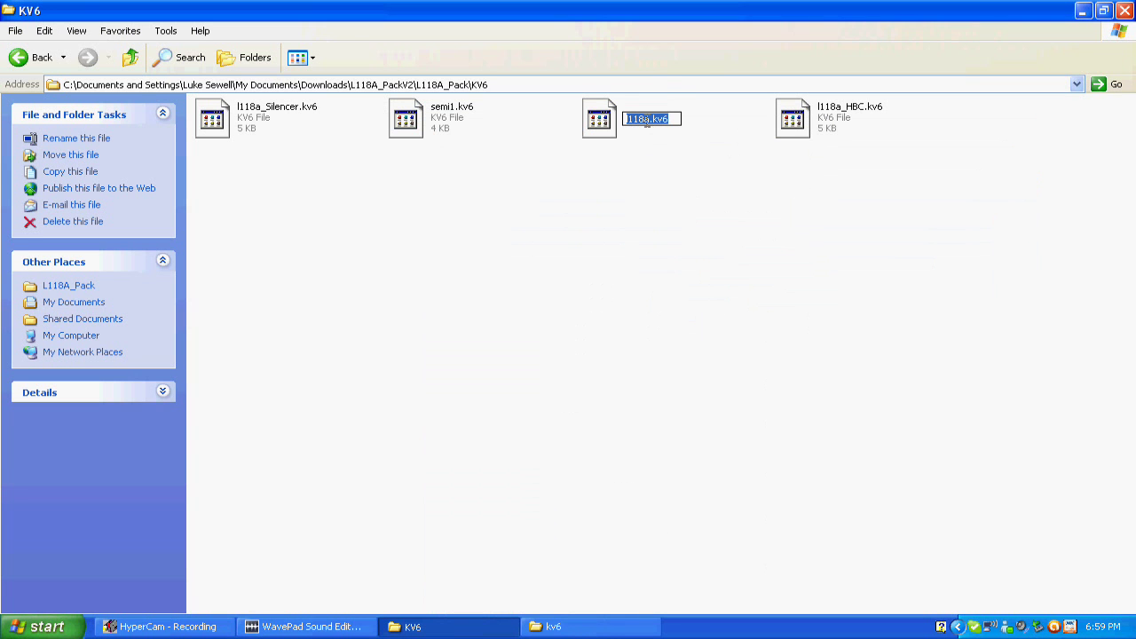
pyautogui.moveTo(649, 122); pyautogui.dragTo(629, 124)
pyautogui.write('semi')
pyautogui.press('Return')
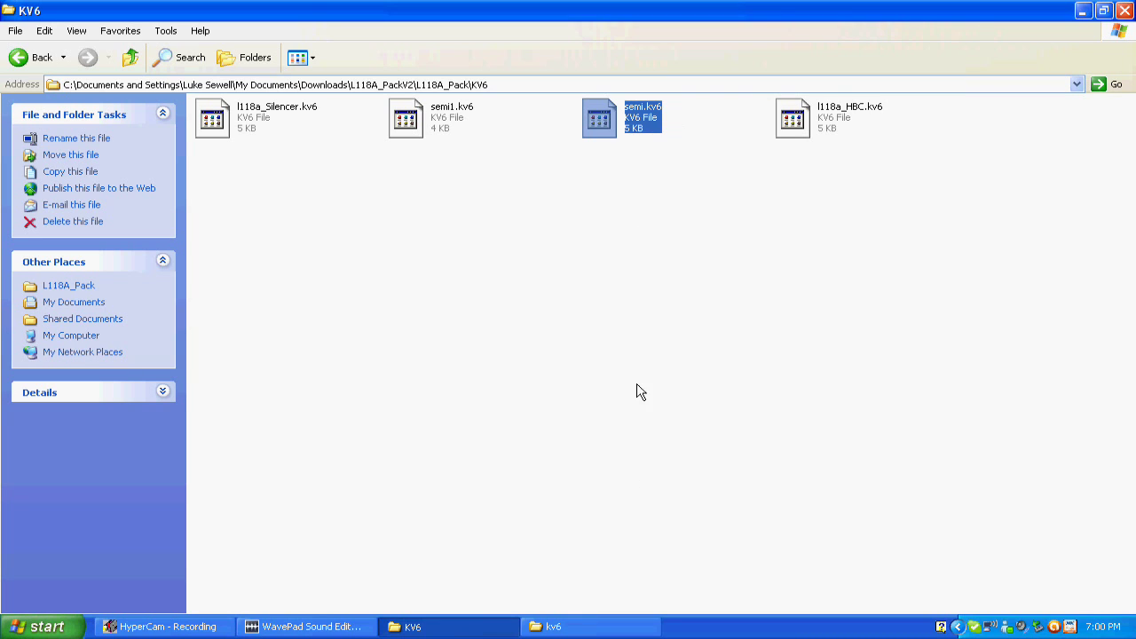
# Move the new semi.kv6 into C:\Ace of Spades\kv6 and return both windows to their parent folders.
pyautogui.click(546, 627)
pyautogui.moveTo(636, 133); pyautogui.dragTo(726, 410)
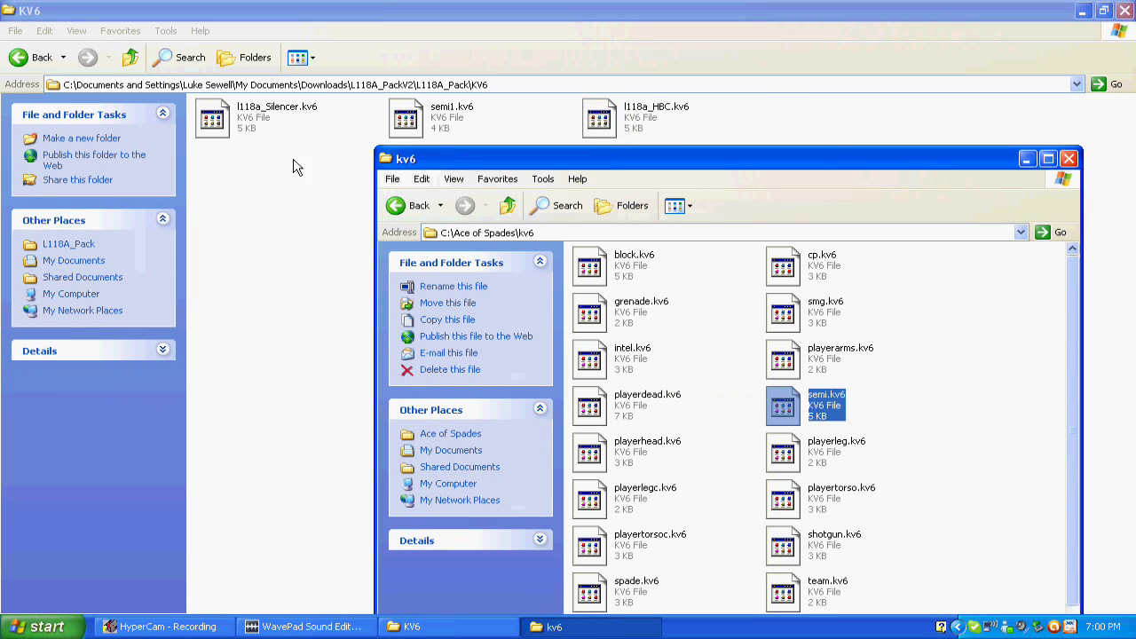
pyautogui.press('BackSpace')
pyautogui.click(27, 67)
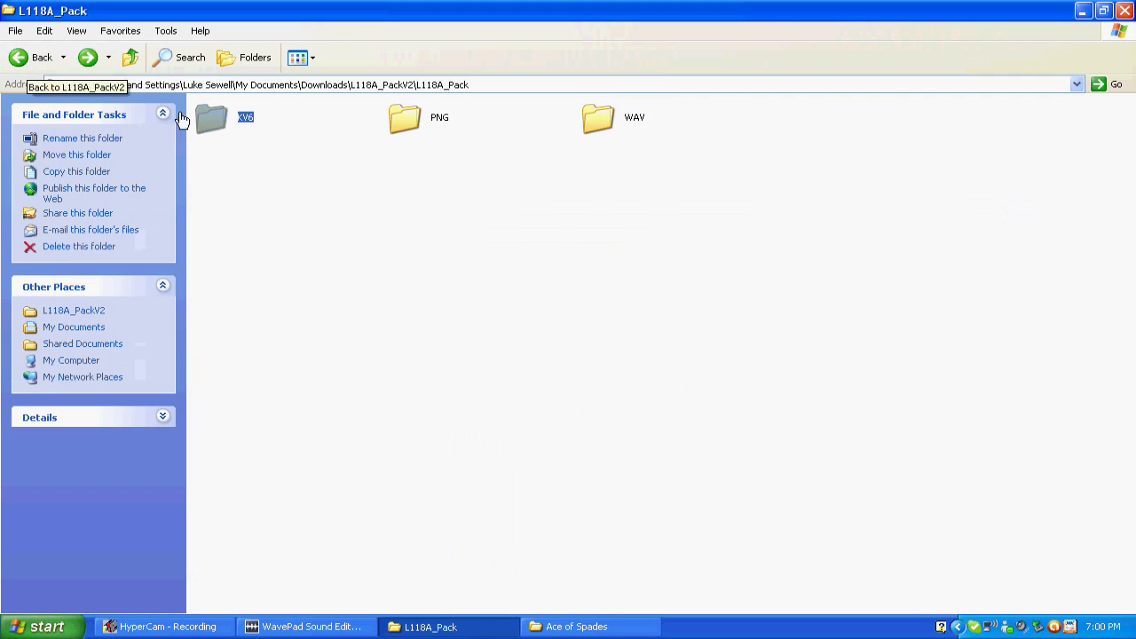
# Rename the semi sight image in C:\Ace of Spades\png to semi1 and move it into the PNG folder of L118A_Pack.
pyautogui.doubleClick(432, 127)
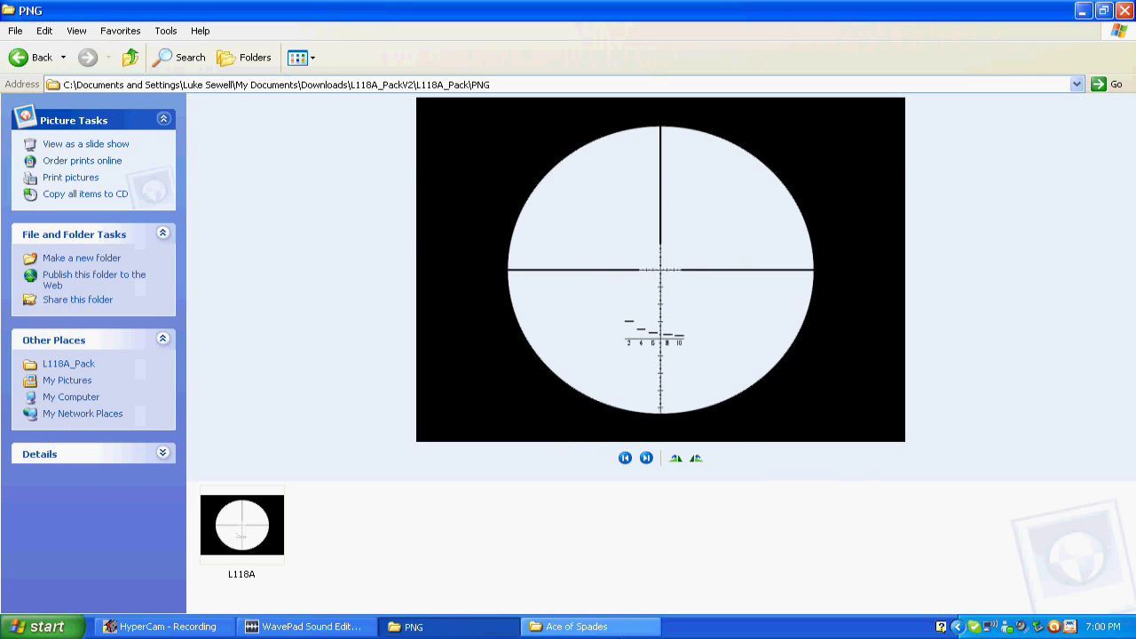
pyautogui.click(577, 626)
pyautogui.doubleClick(813, 319)
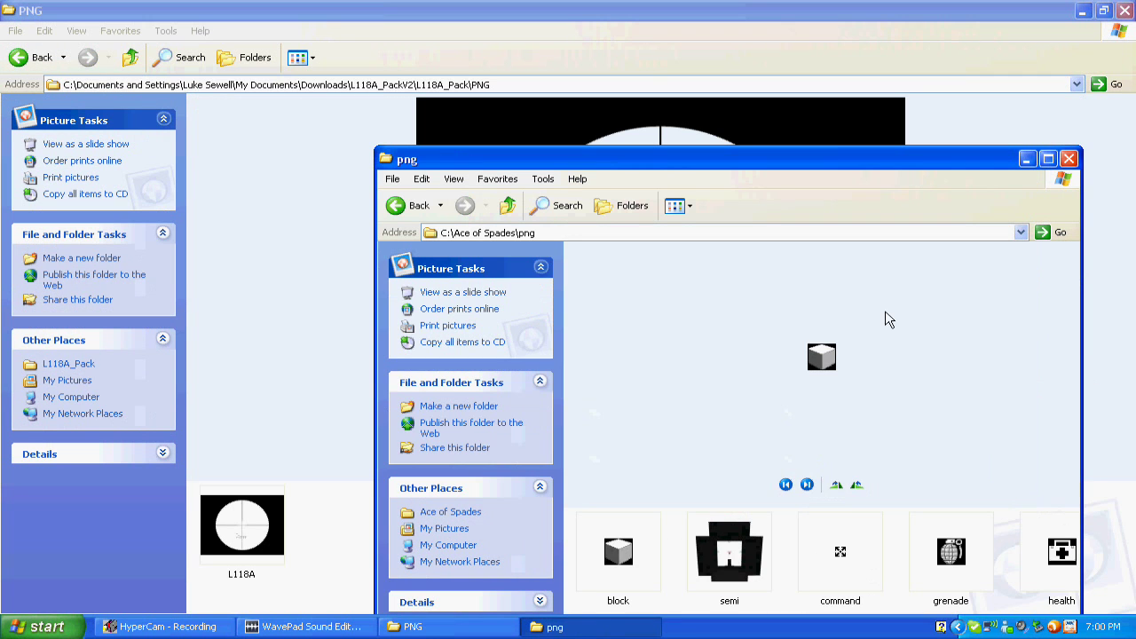
pyautogui.click(734, 577)
pyautogui.rightClick(735, 572)
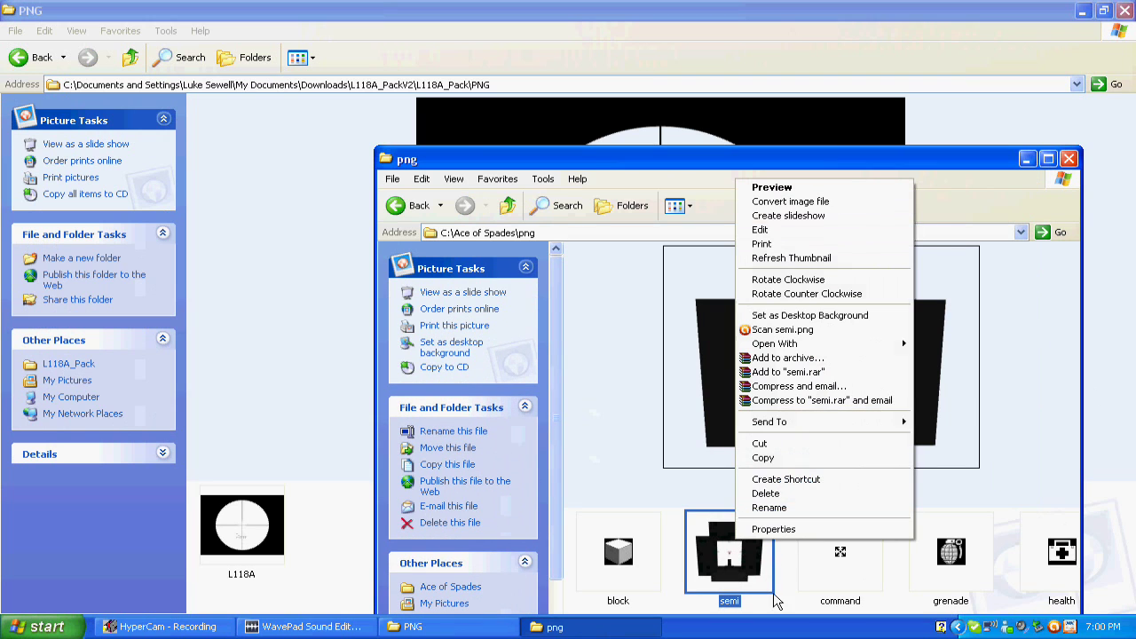
pyautogui.click(785, 512)
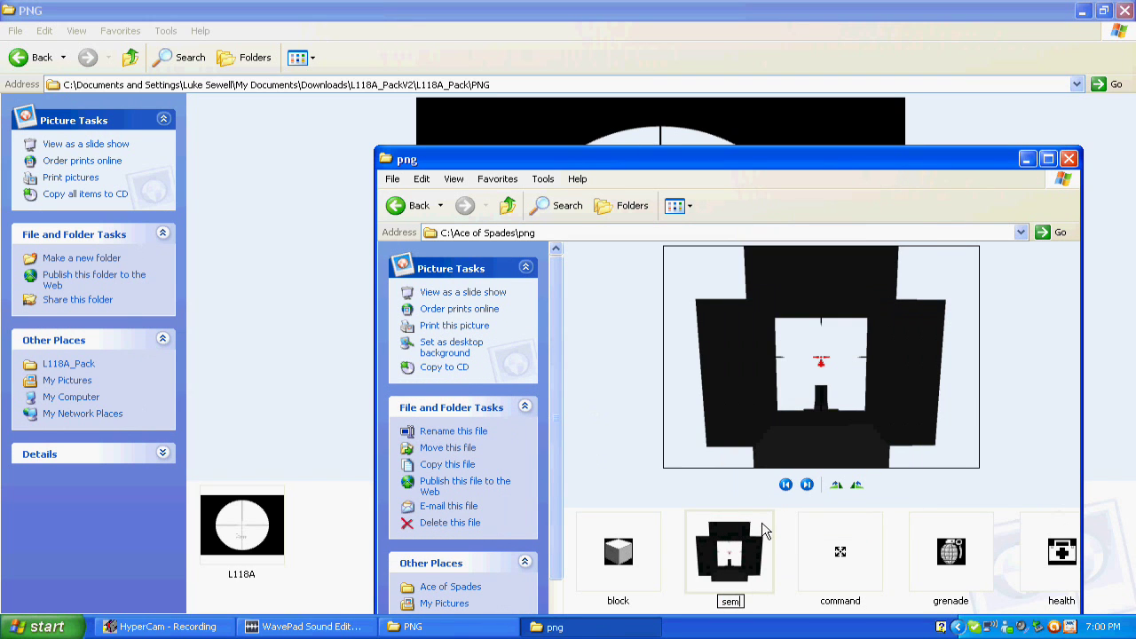
pyautogui.press('Return')
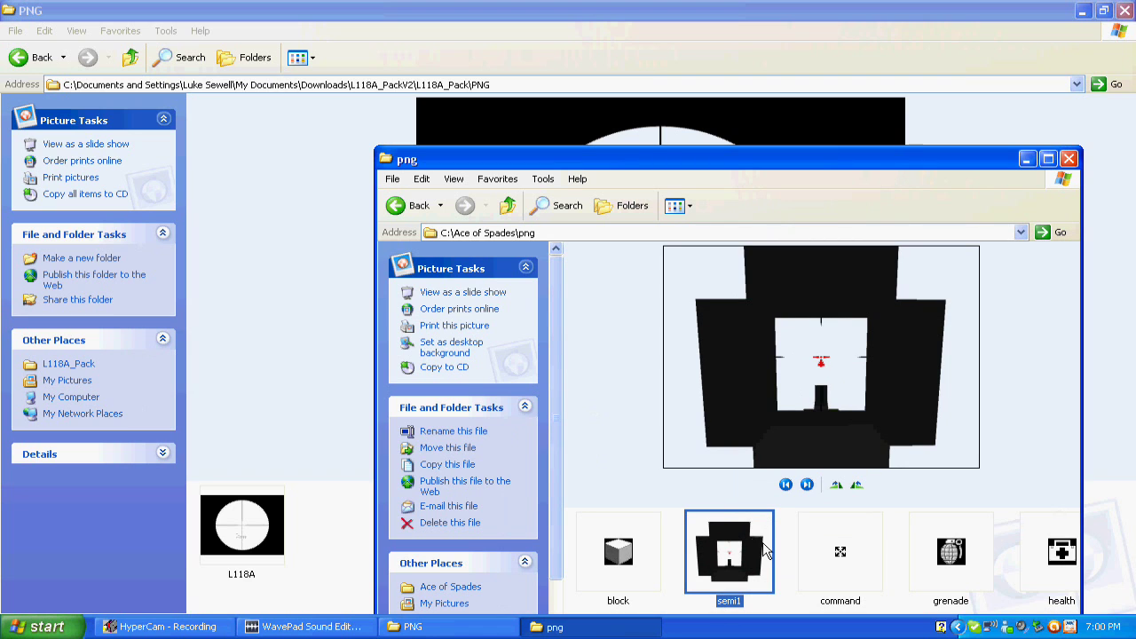
pyautogui.moveTo(759, 550); pyautogui.dragTo(363, 541)
# Rename the L118A scope image to semi and move it into C:\Ace of Spades\png.
pyautogui.click(274, 547)
pyautogui.rightClick(251, 538)
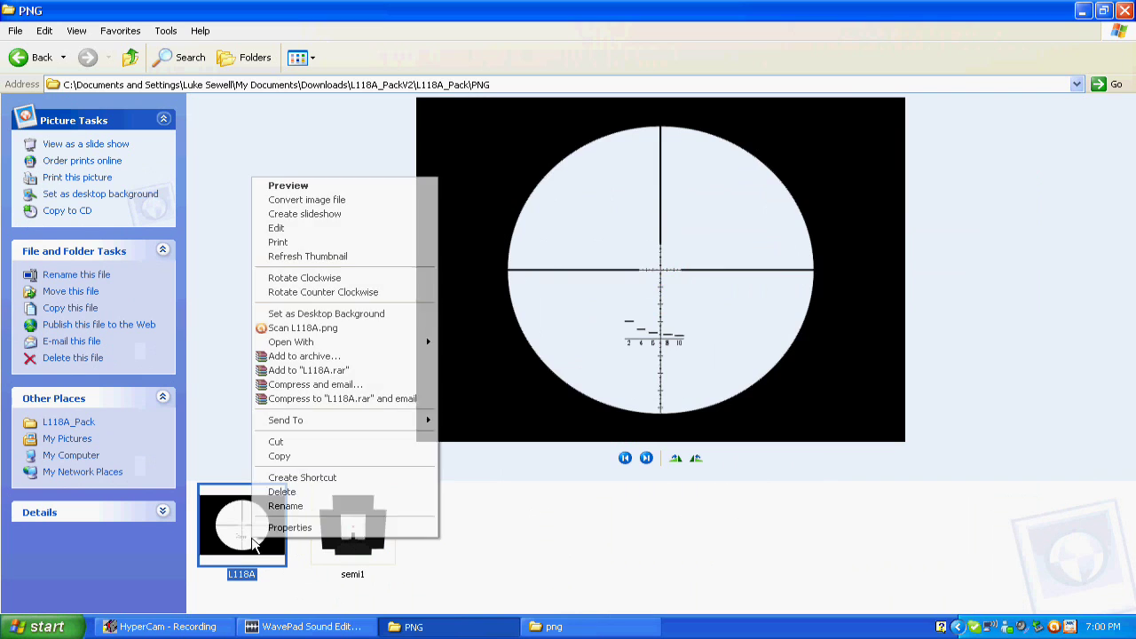
pyautogui.click(288, 506)
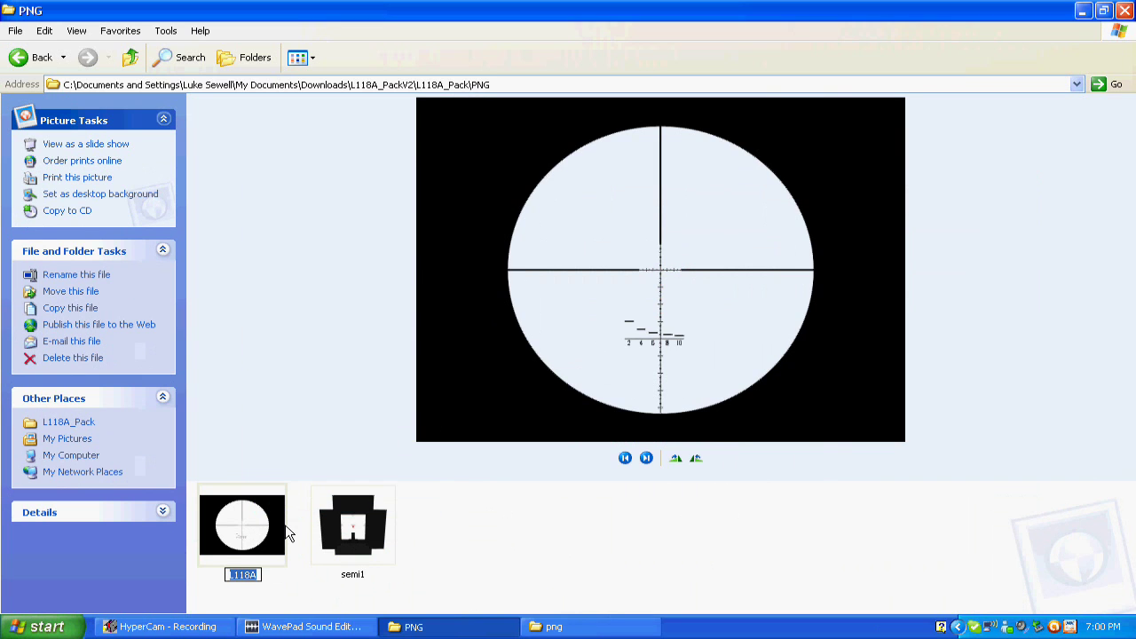
pyautogui.write('semi')
pyautogui.press('Return')
pyautogui.moveTo(285, 525); pyautogui.dragTo(746, 510)
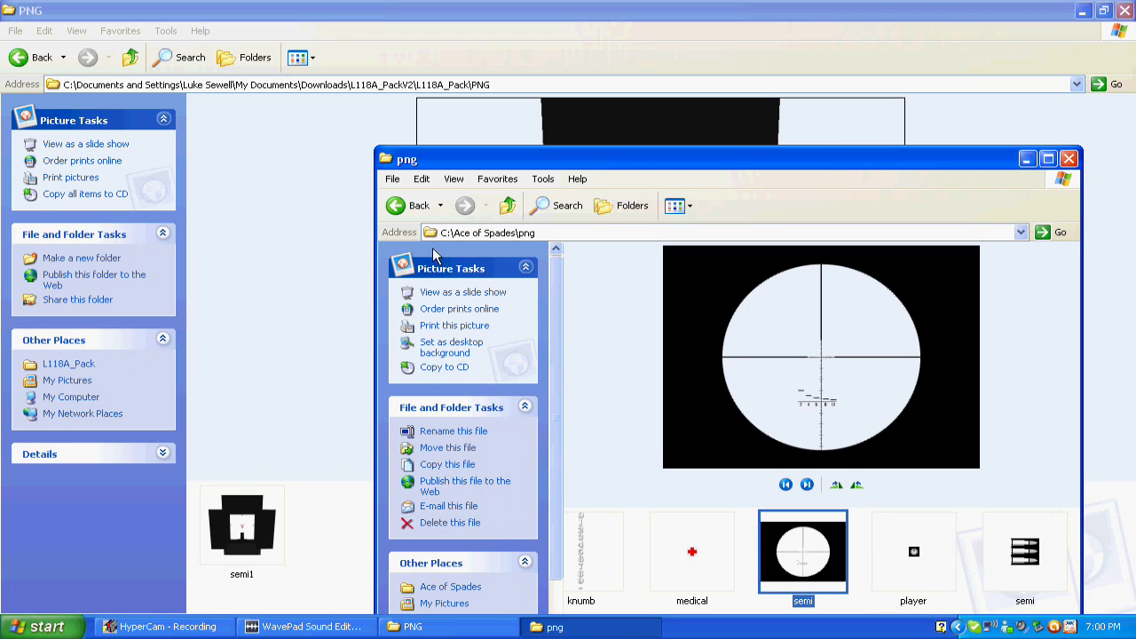
# Open the WAV folder of L118A_Pack and the wav folder in C:\Ace of Spades.
pyautogui.click(413, 208)
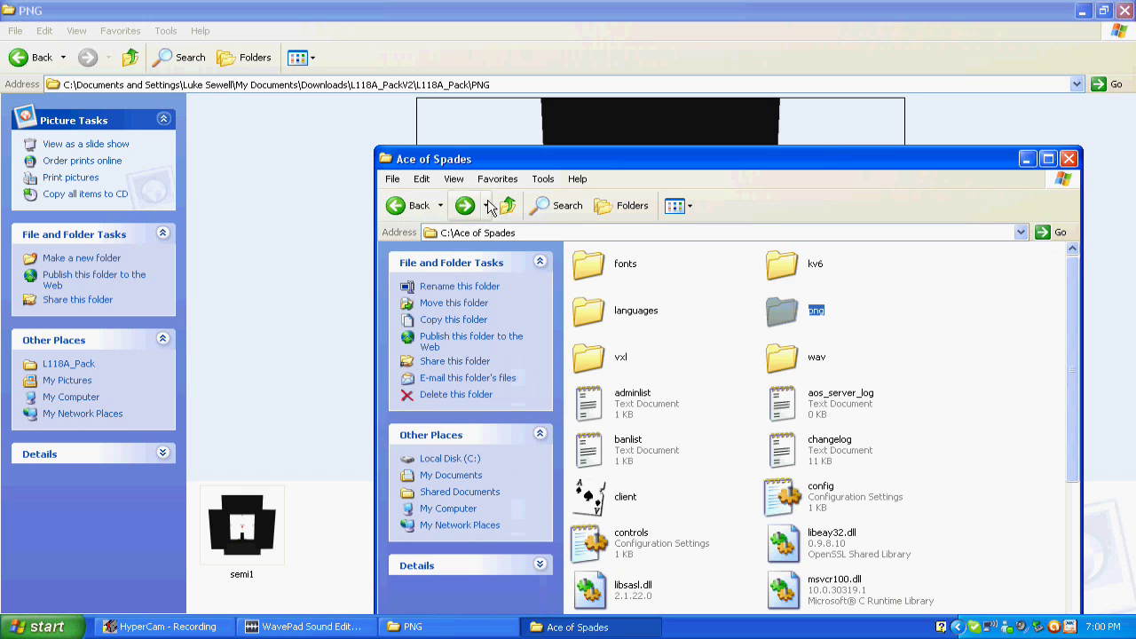
pyautogui.click(34, 57)
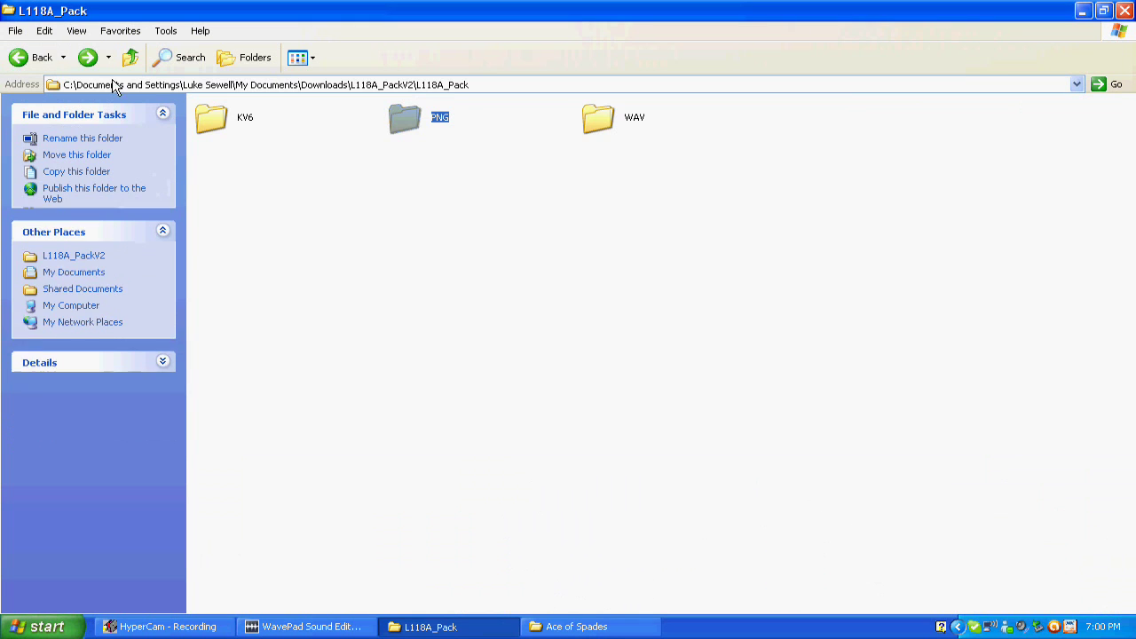
pyautogui.doubleClick(594, 124)
pyautogui.click(578, 627)
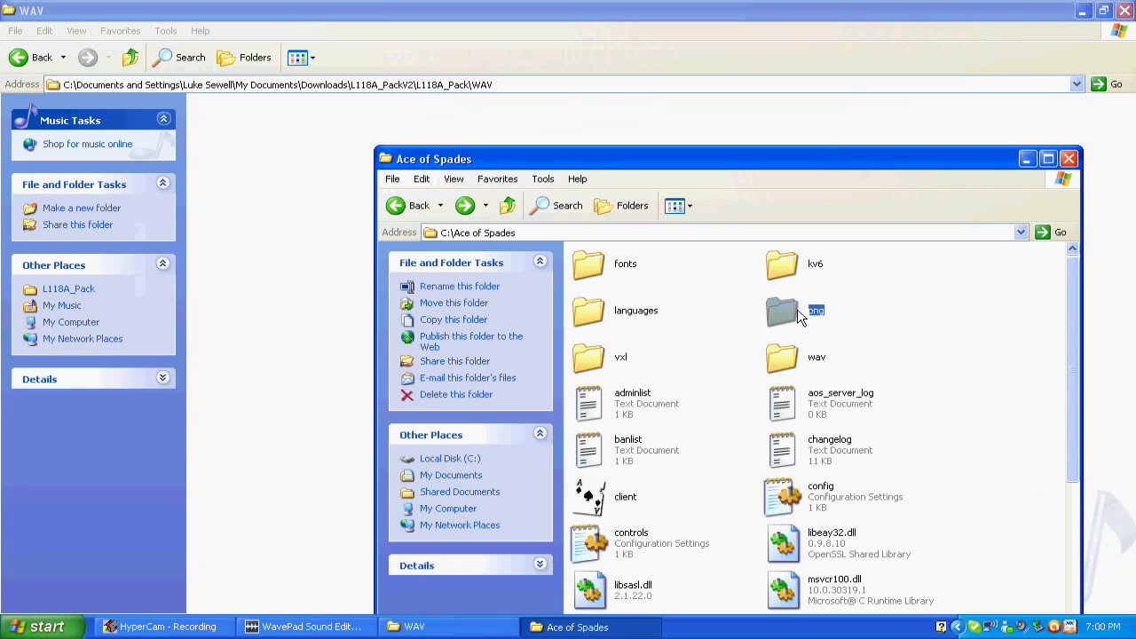
pyautogui.doubleClick(819, 355)
# Look through the sounds in the game's wav folder, including semireload and semishoot, and close that folder window.
pyautogui.scroll(-10, 989, 343)
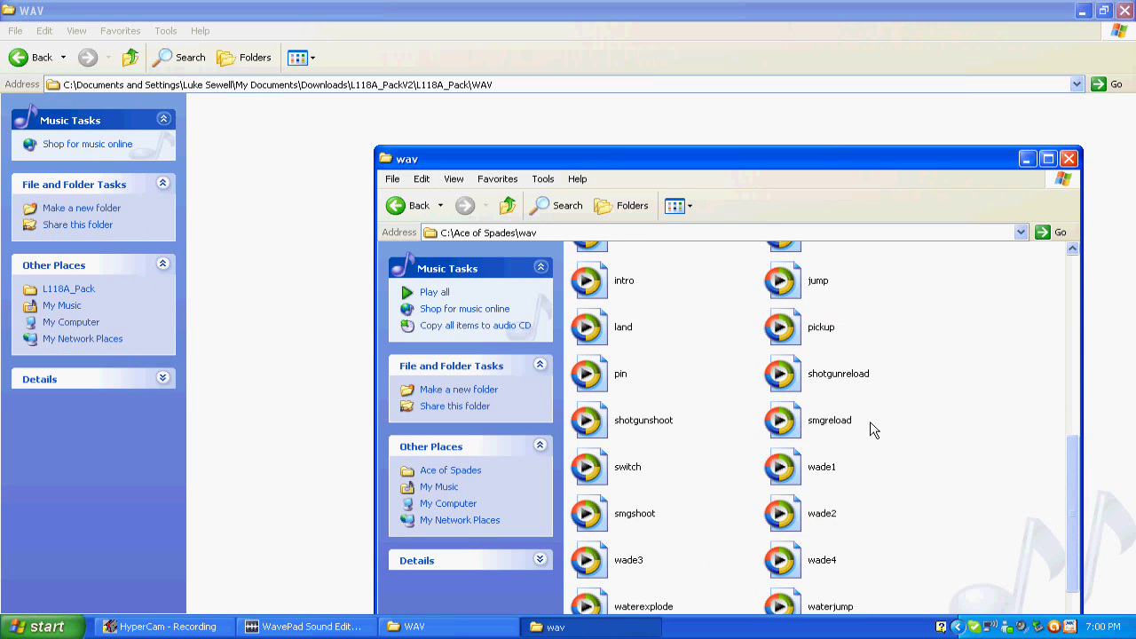
pyautogui.scroll(-2, 674, 521)
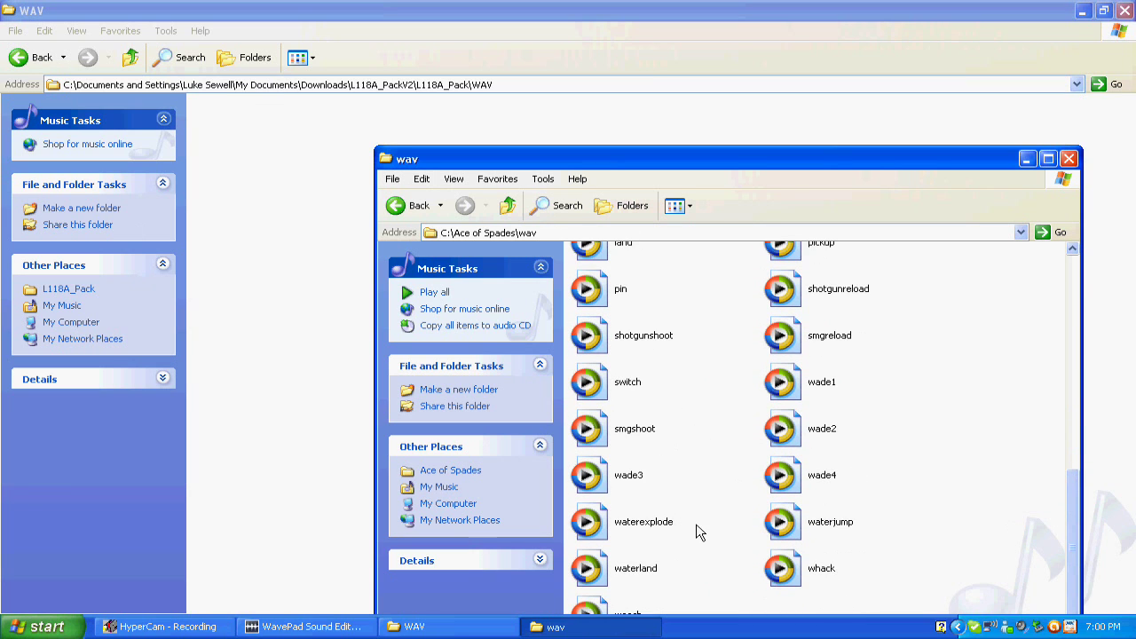
pyautogui.scroll(2, 673, 481)
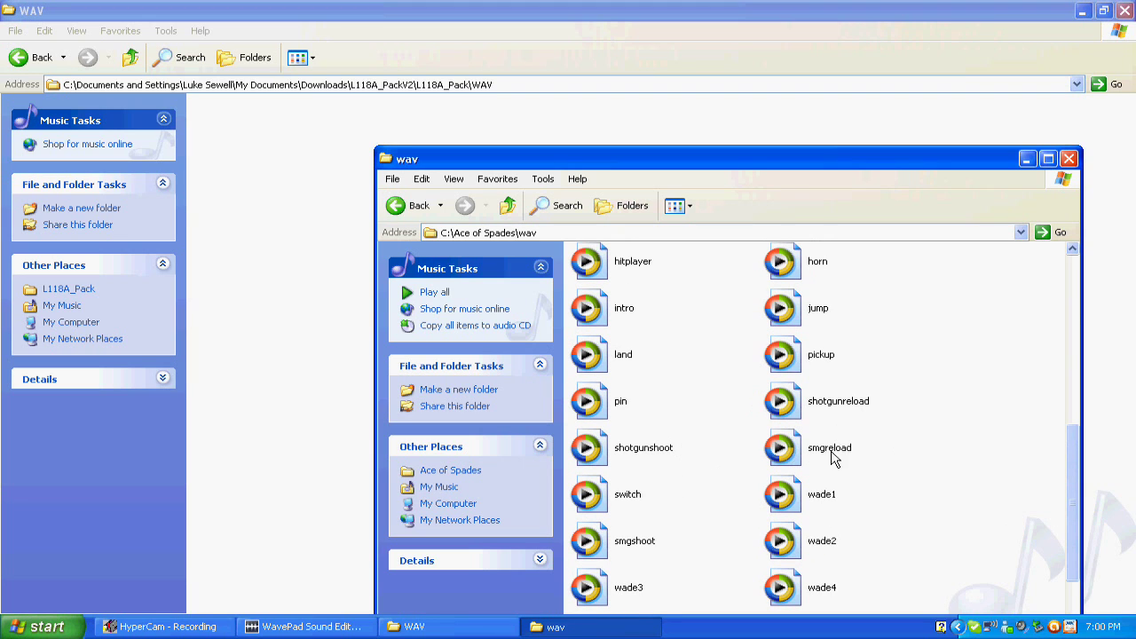
pyautogui.scroll(-2, 698, 457)
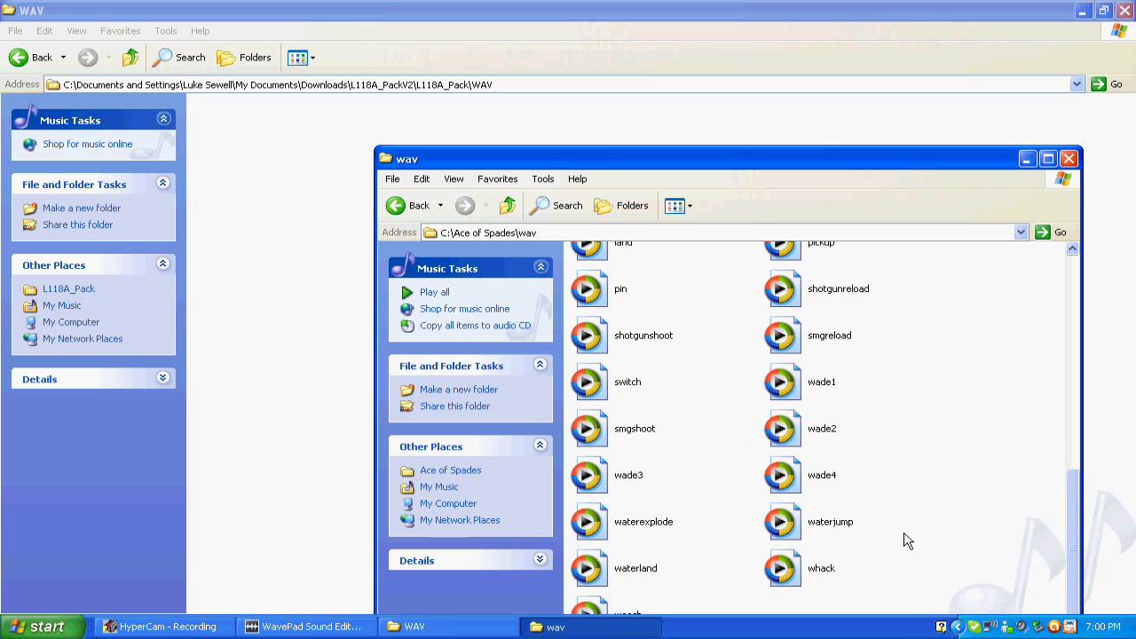
pyautogui.moveTo(815, 160); pyautogui.dragTo(806, 70)
pyautogui.scroll(5, 867, 431)
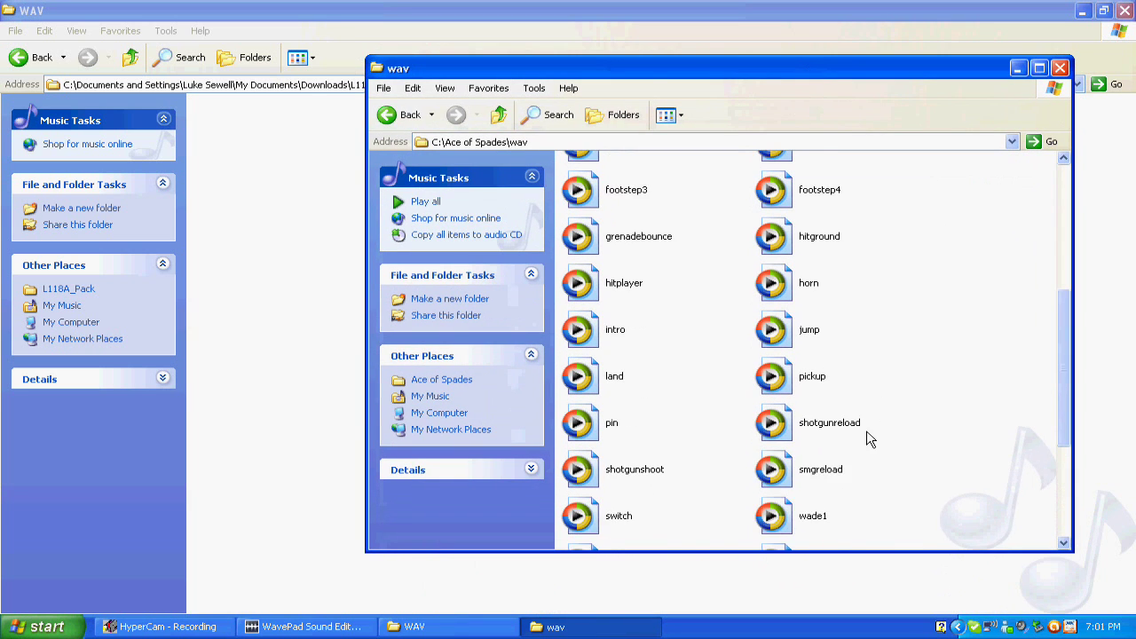
pyautogui.scroll(2, 866, 431)
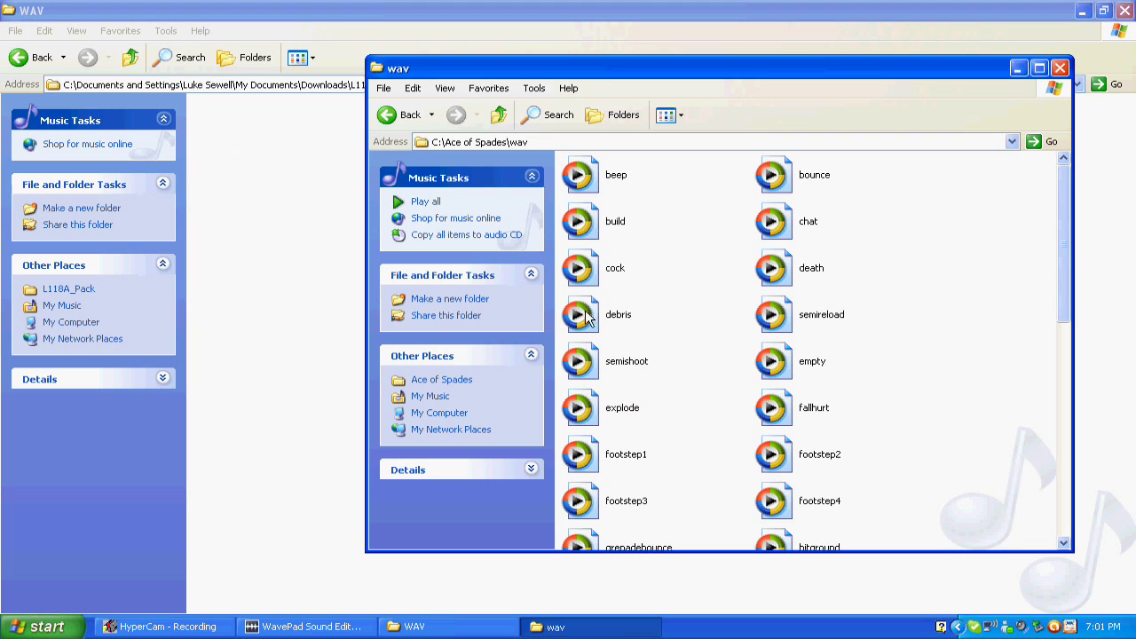
pyautogui.click(634, 320)
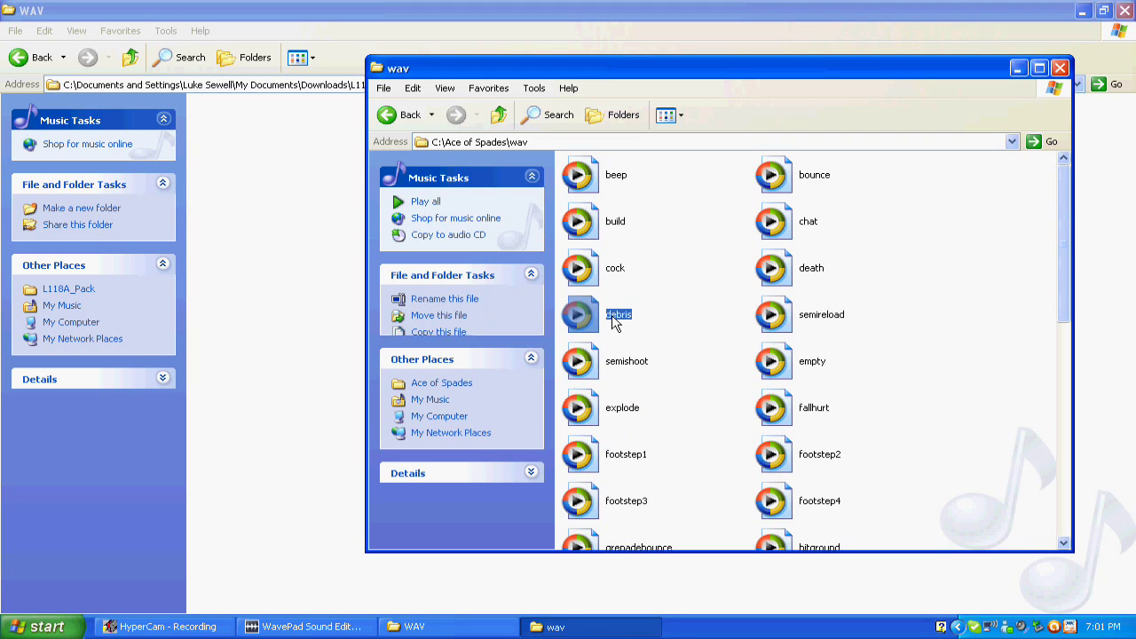
pyautogui.click(834, 322)
pyautogui.click(598, 368)
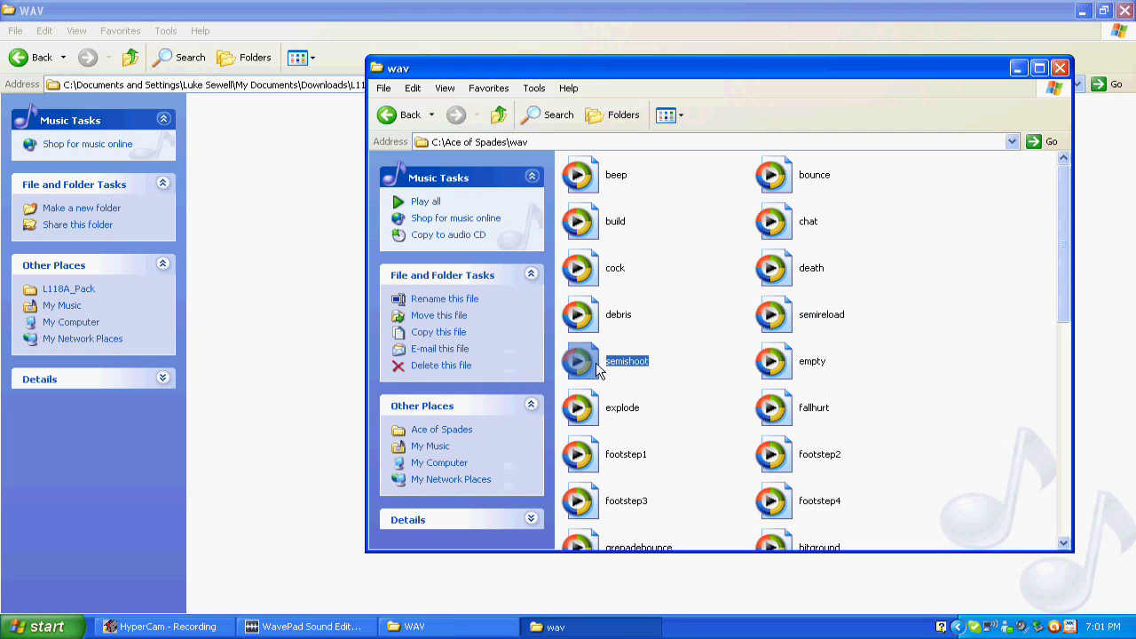
pyautogui.click(1061, 68)
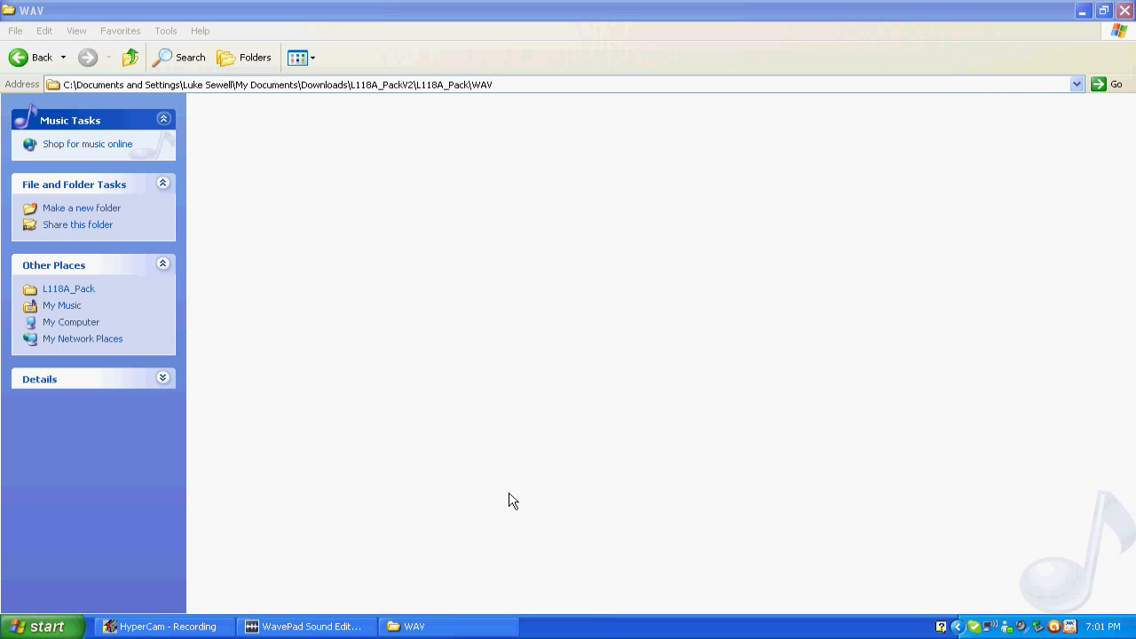
pyautogui.click(856, 87)
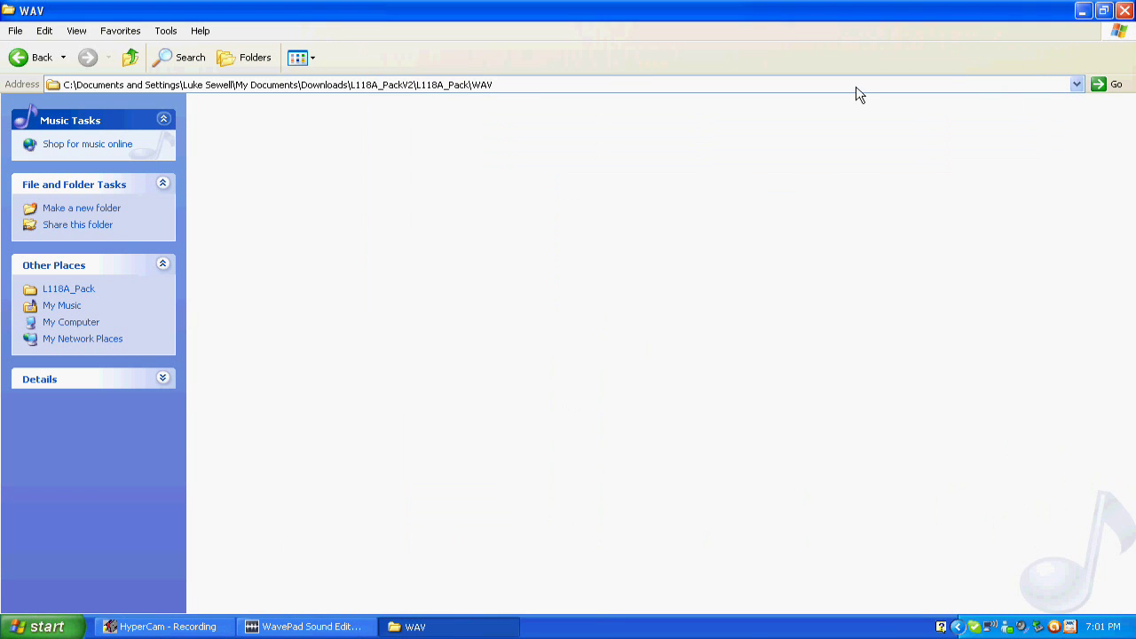
# Close the WAV folder, open the Ace of Spades play page and join the Epic Spades server.
pyautogui.click(1125, 9)
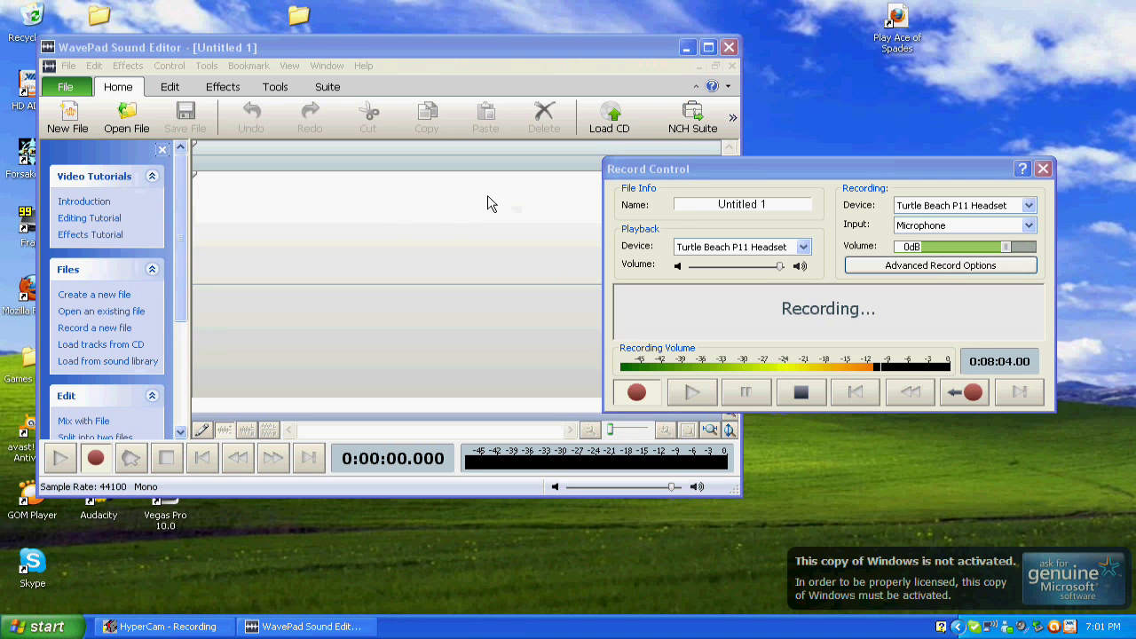
pyautogui.doubleClick(899, 22)
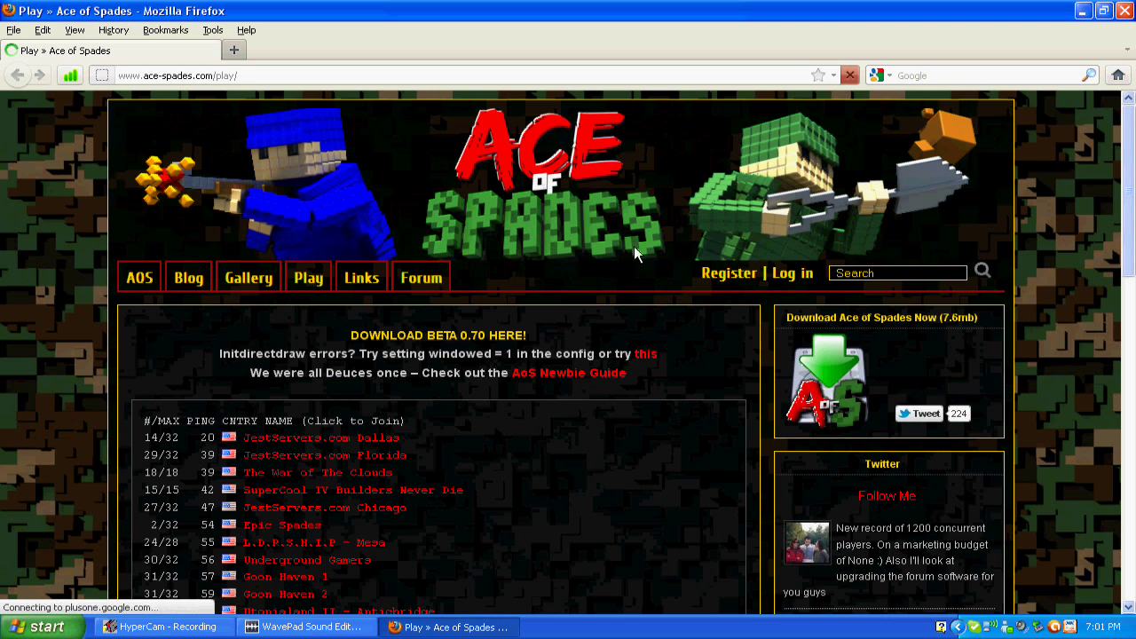
pyautogui.scroll(-2, 343, 437)
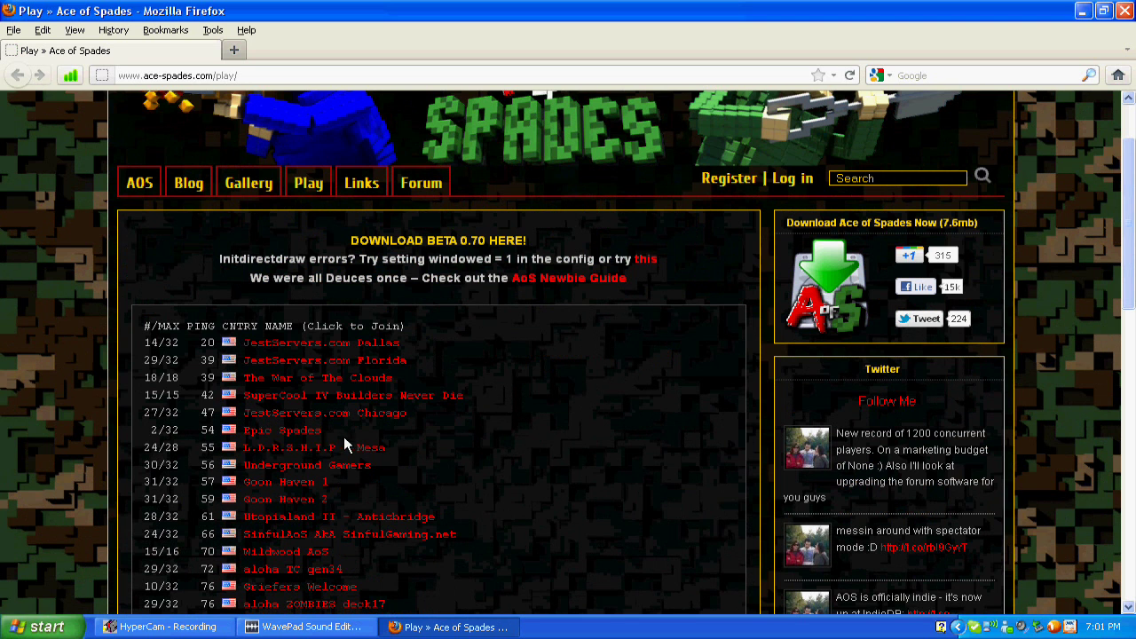
pyautogui.click(294, 434)
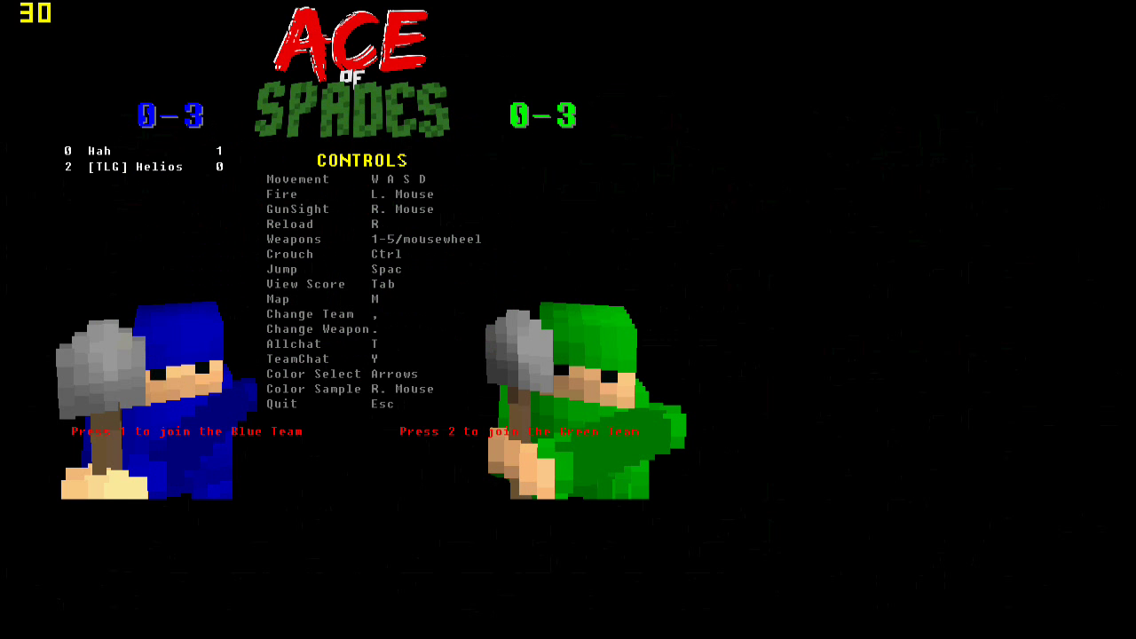
# Join the Blue Team with the SMG and try out the weapon's gunsight in the game.
pyautogui.press('1')
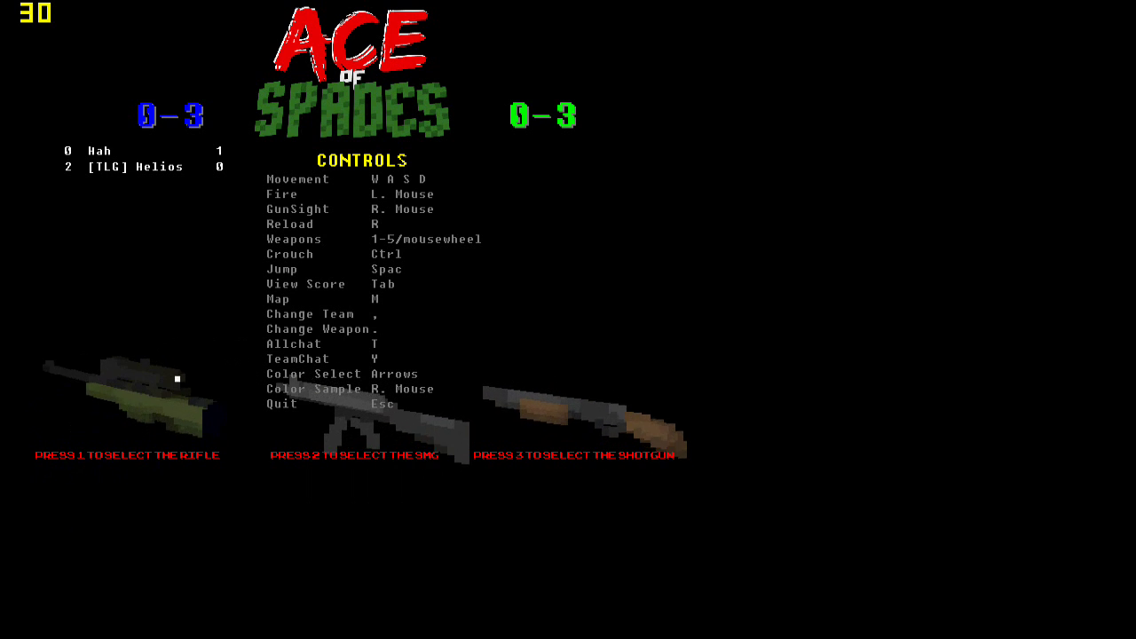
pyautogui.press('2')
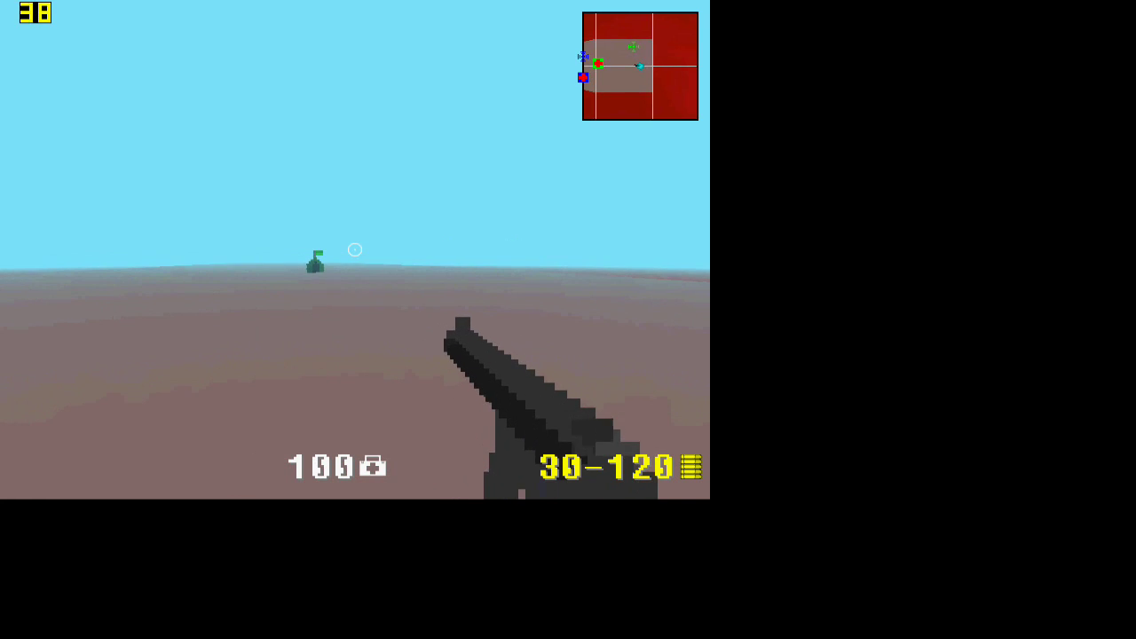
pyautogui.rightClick(355, 250)
pyautogui.rightClick(355, 250)
pyautogui.moveTo(355, 250); pyautogui.dragTo(355, 250)
pyautogui.press('w')
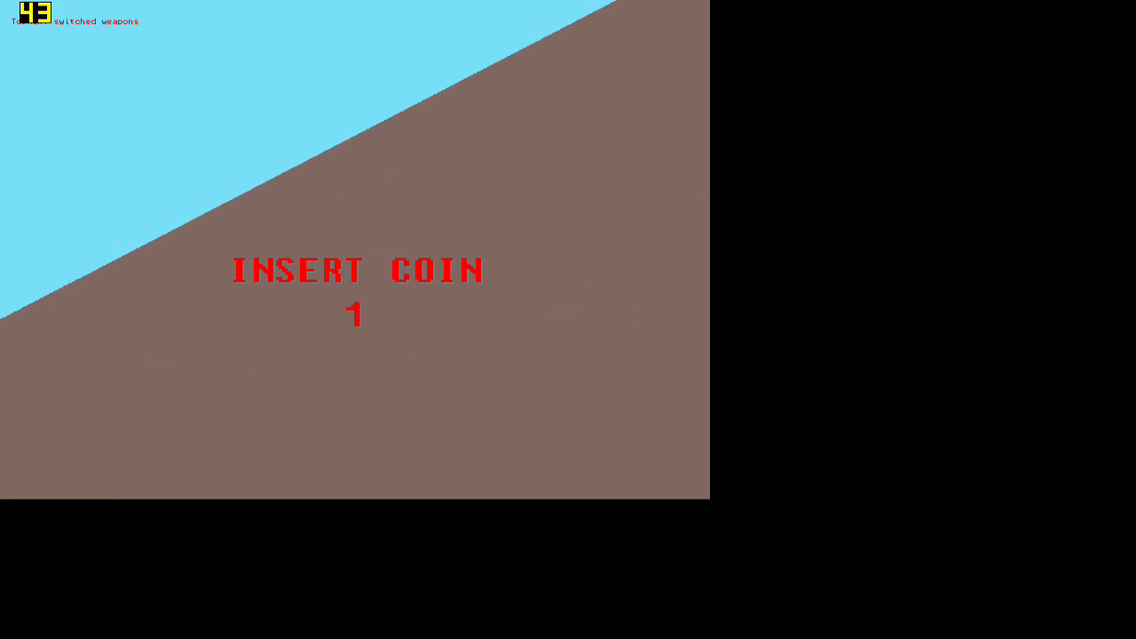
# Check the modded rifle in the game by aiming through its scope repeatedly and firing one shot.
pyautogui.rightClick(355, 251)
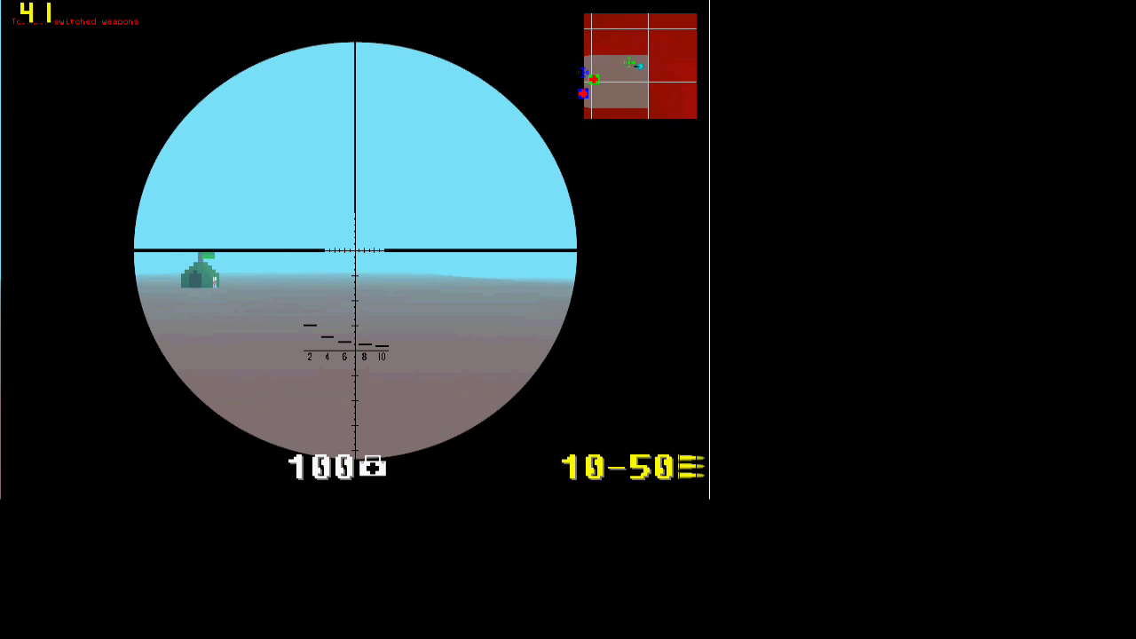
pyautogui.rightClick(355, 251)
pyautogui.rightClick(355, 250)
pyautogui.rightClick(355, 251)
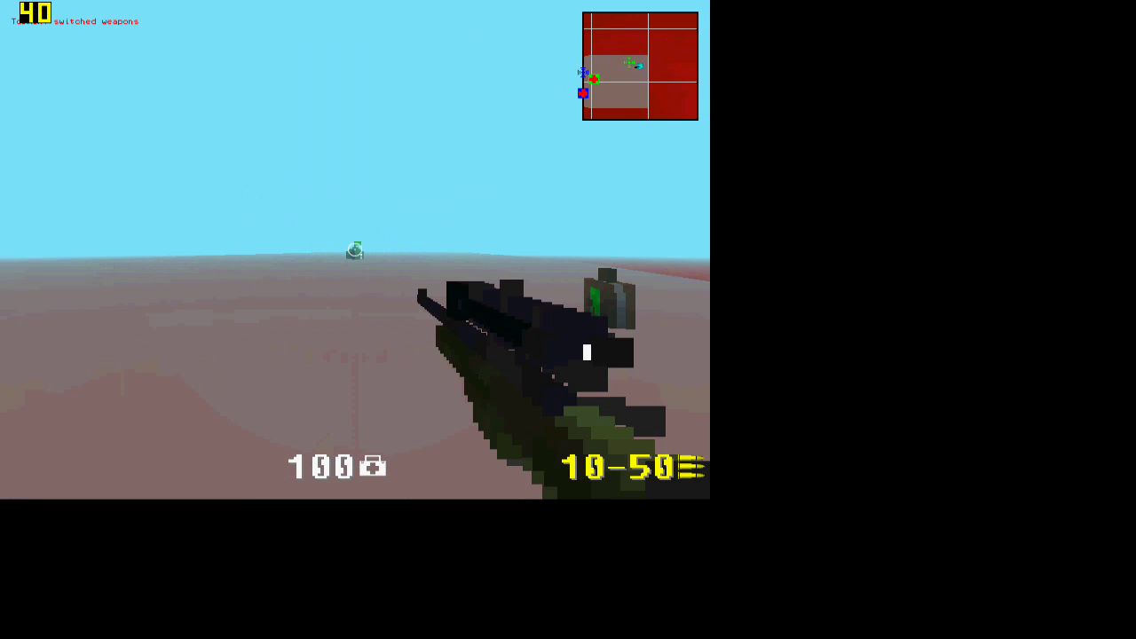
pyautogui.rightClick(355, 250)
pyautogui.rightClick(355, 250)
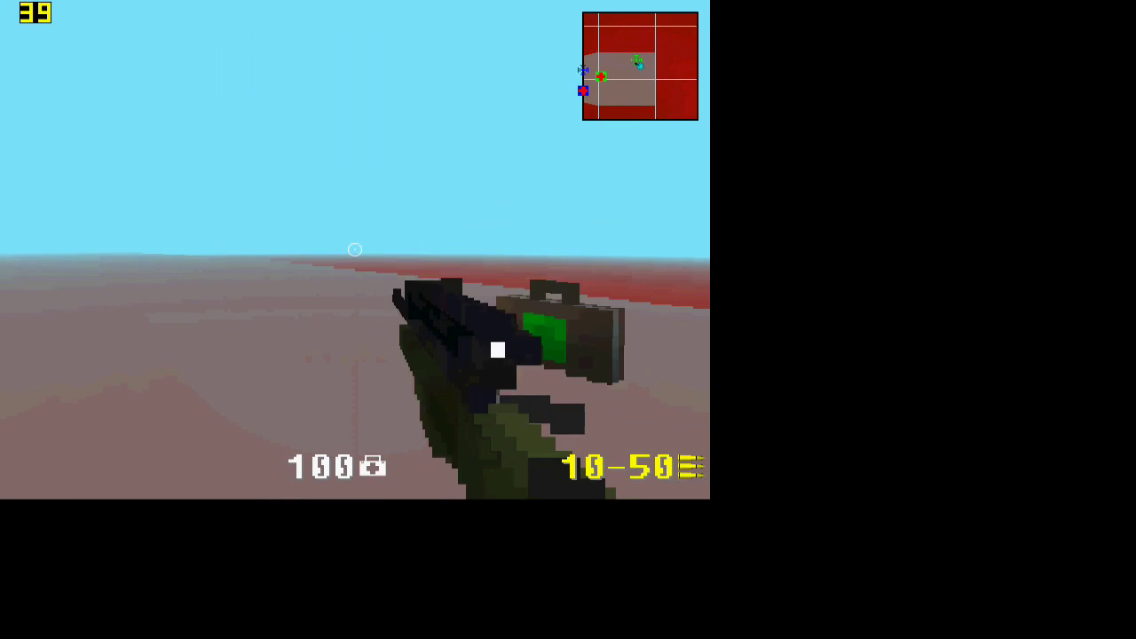
pyautogui.rightClick(356, 250)
pyautogui.click(355, 250)
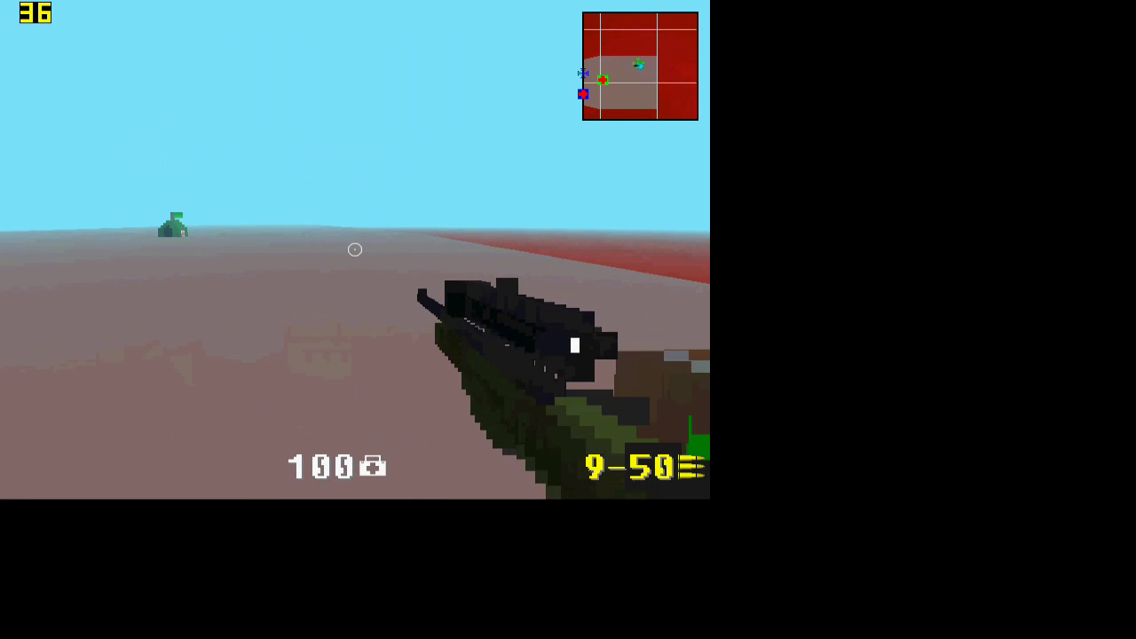
# Exit the game and close the Ace of Spades server page.
pyautogui.press('Escape')
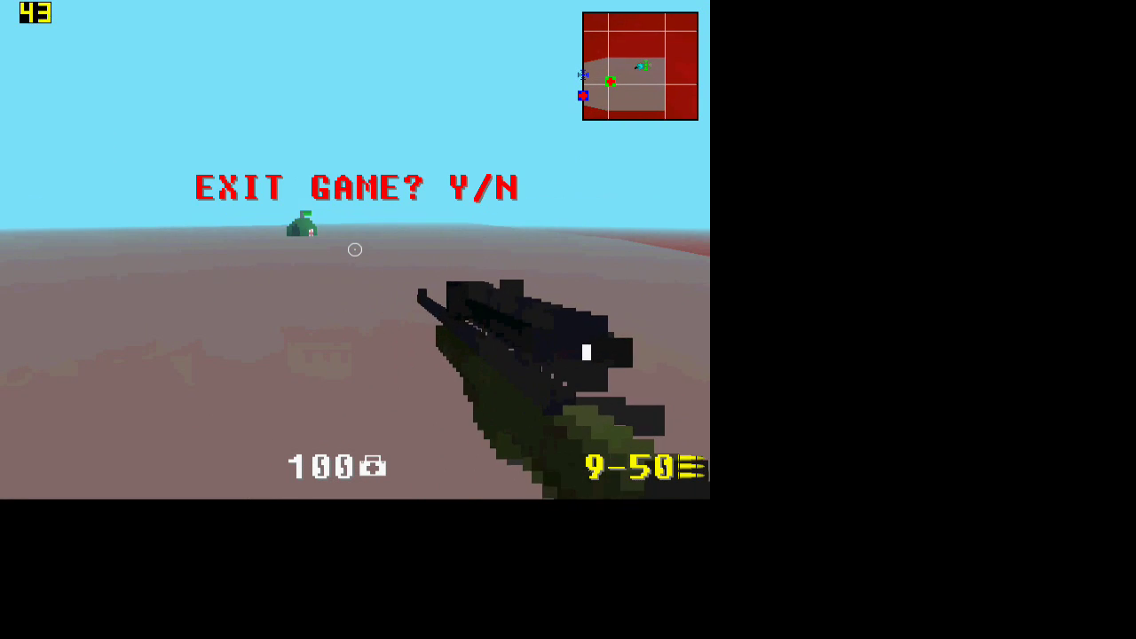
pyautogui.press('y')
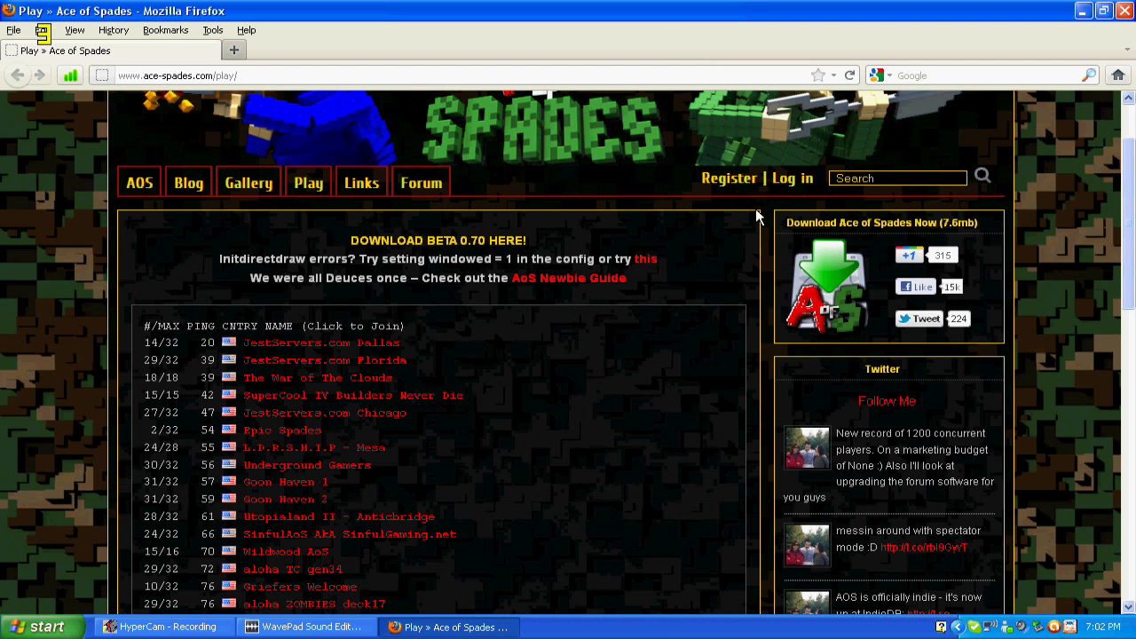
pyautogui.click(1125, 11)
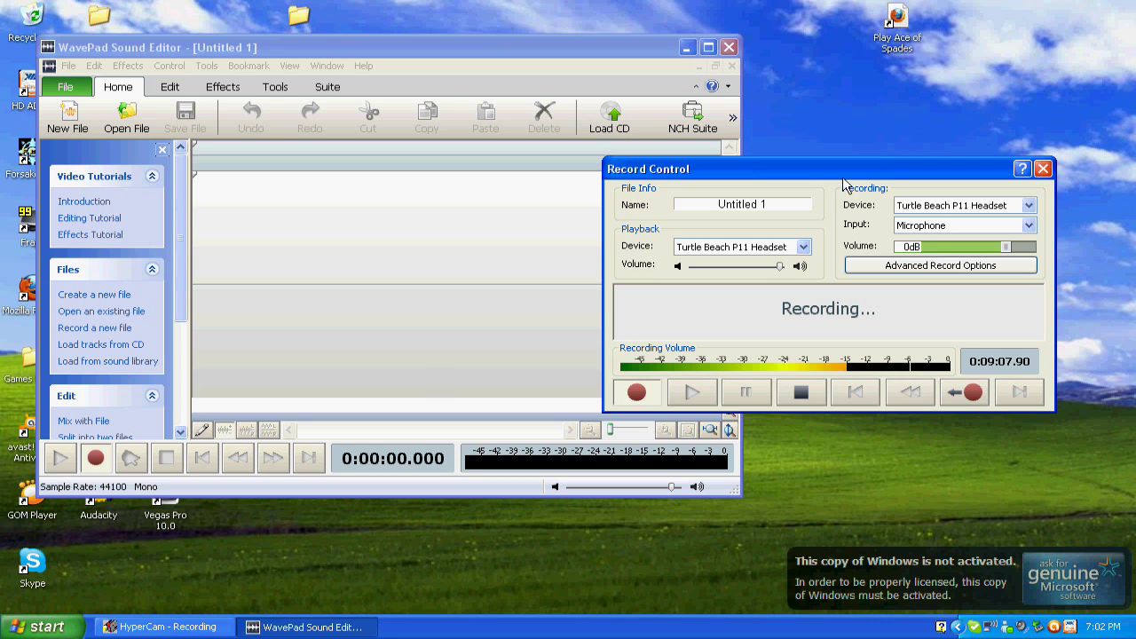
# Stop the running audio recording in WavePad Sound Editor.
pyautogui.click(285, 578)
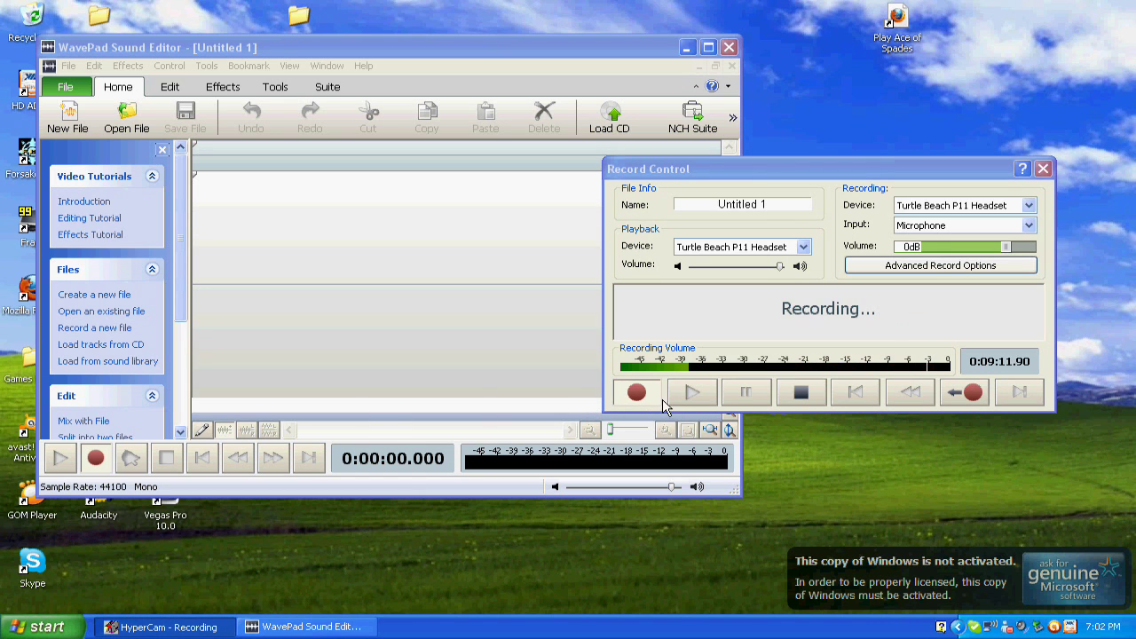
pyautogui.click(802, 393)
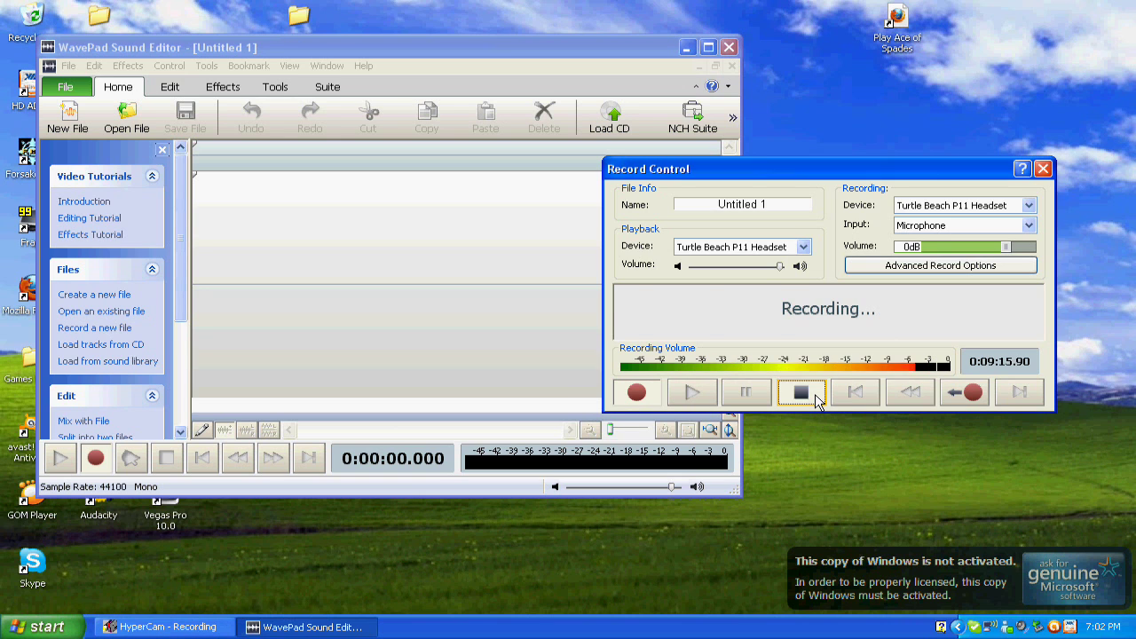